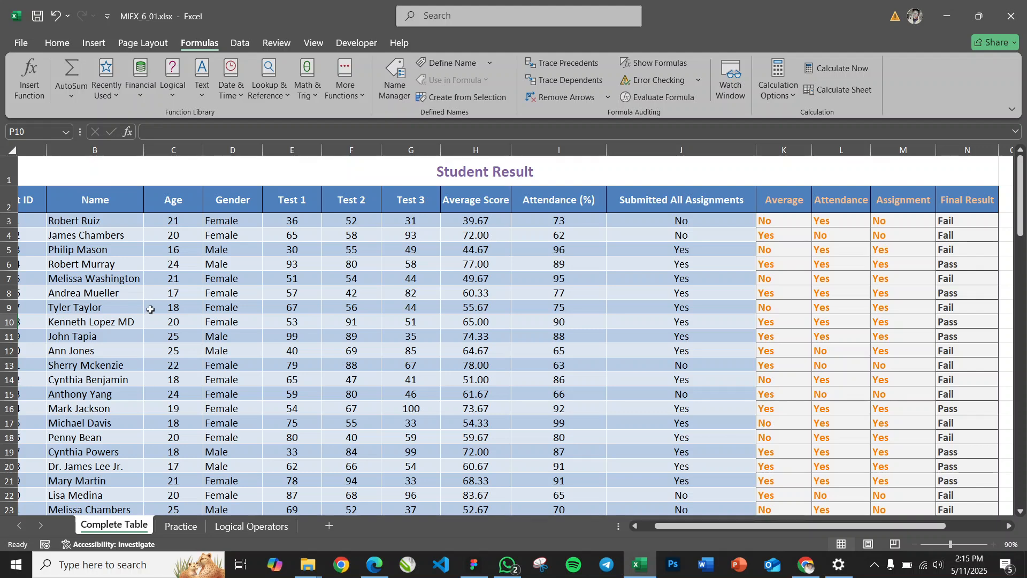
Look across the student result table's columns and open the Logical Operators sheet
{"action": "scroll", "coordinate": [149, 306], "scroll_direction": "left", "scroll_amount": 2}
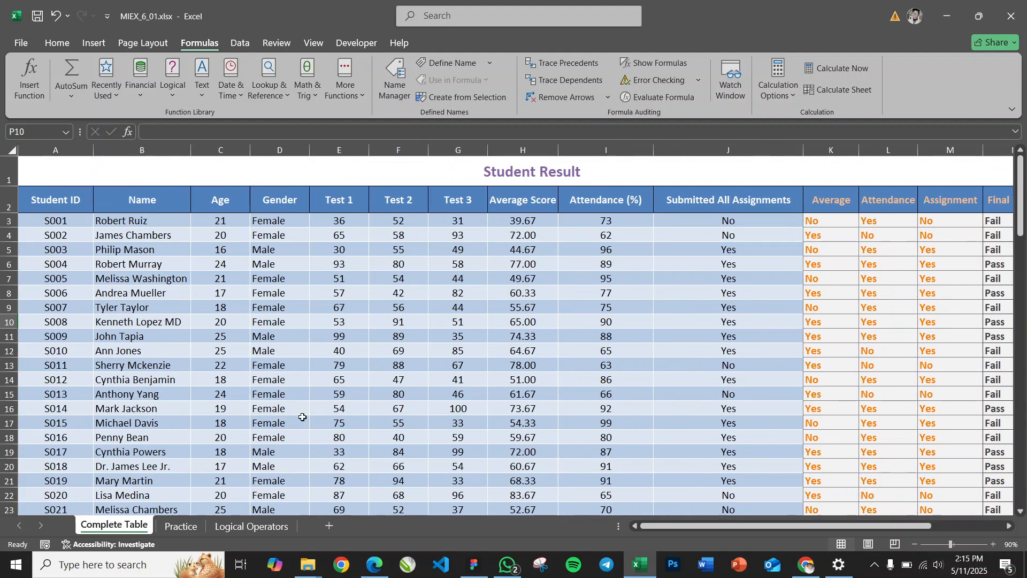
{"action": "mouse_move", "coordinate": [681, 527]}
{"action": "left_mouse_down"}
{"action": "mouse_move", "coordinate": [705, 528]}
{"action": "mouse_move", "coordinate": [696, 529]}
{"action": "left_mouse_up"}
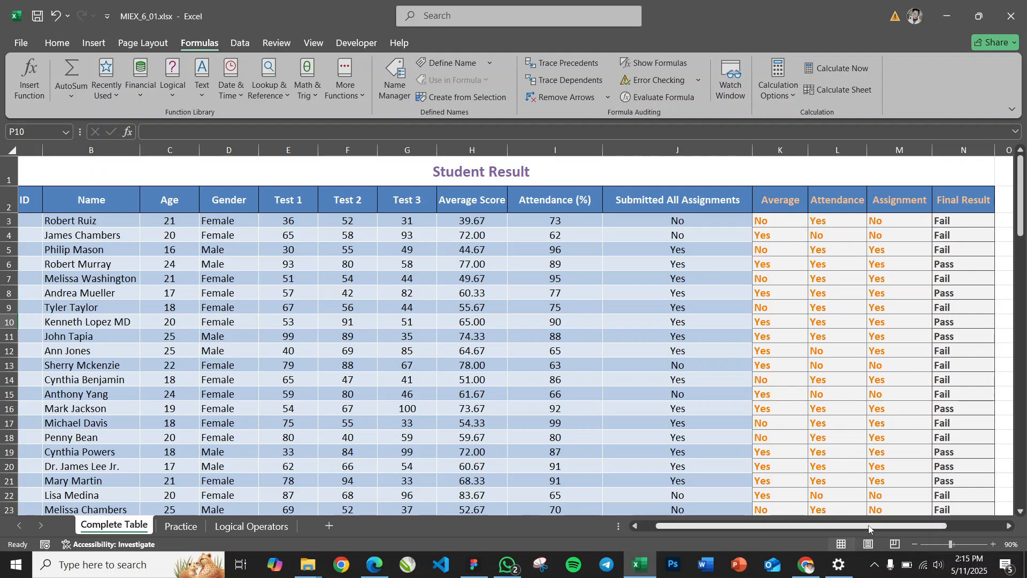
{"action": "left_click_drag", "start_coordinate": [869, 529], "coordinate": [669, 529]}
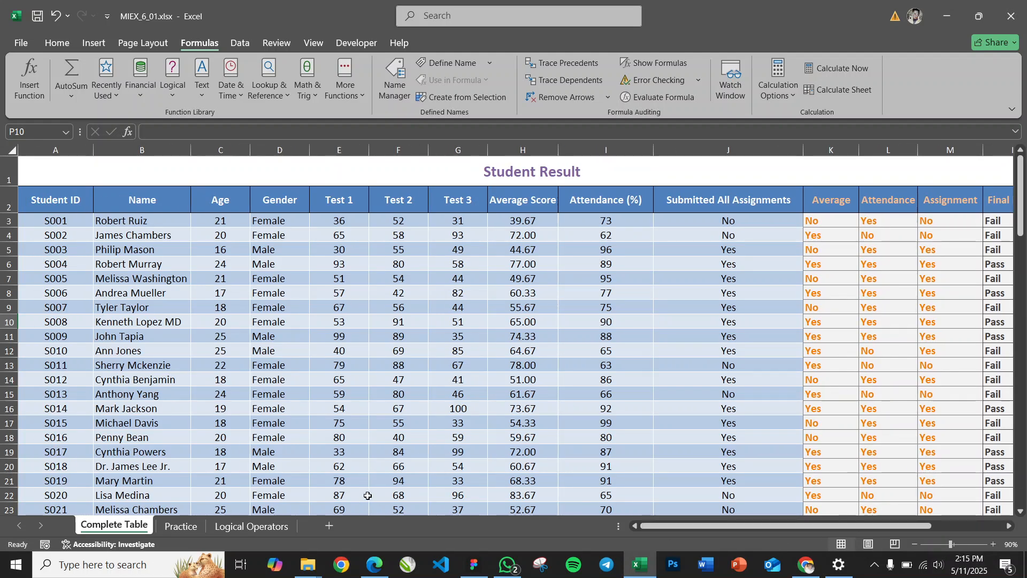
{"action": "left_click", "coordinate": [258, 527]}
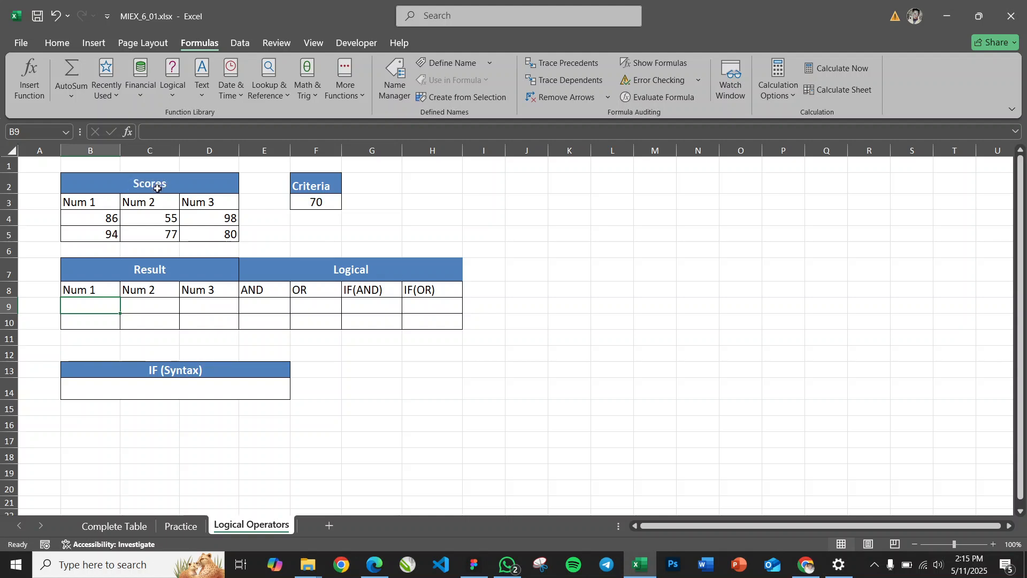
Enter =B4>=$F$3 in cell B9 to test the first Num 1 score against the criteria with an absolute reference
{"action": "left_click_drag", "start_coordinate": [105, 220], "coordinate": [157, 219]}
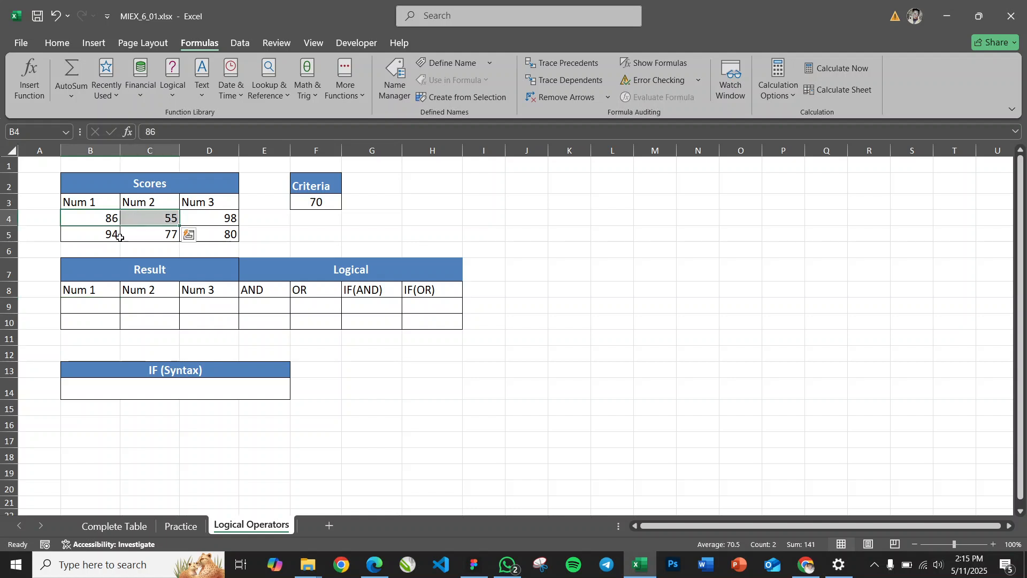
{"action": "left_click", "coordinate": [313, 205]}
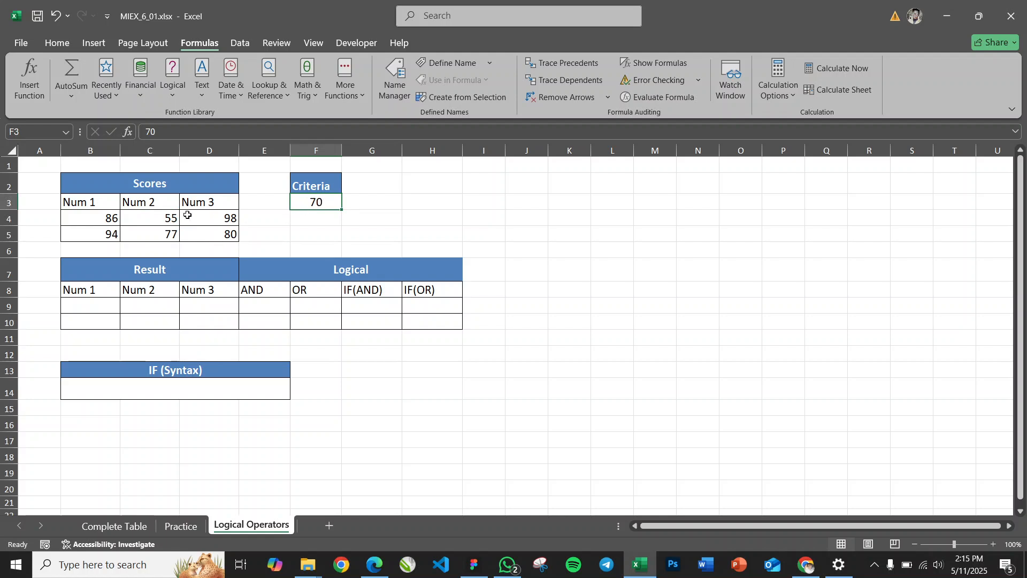
{"action": "left_click", "coordinate": [97, 304]}
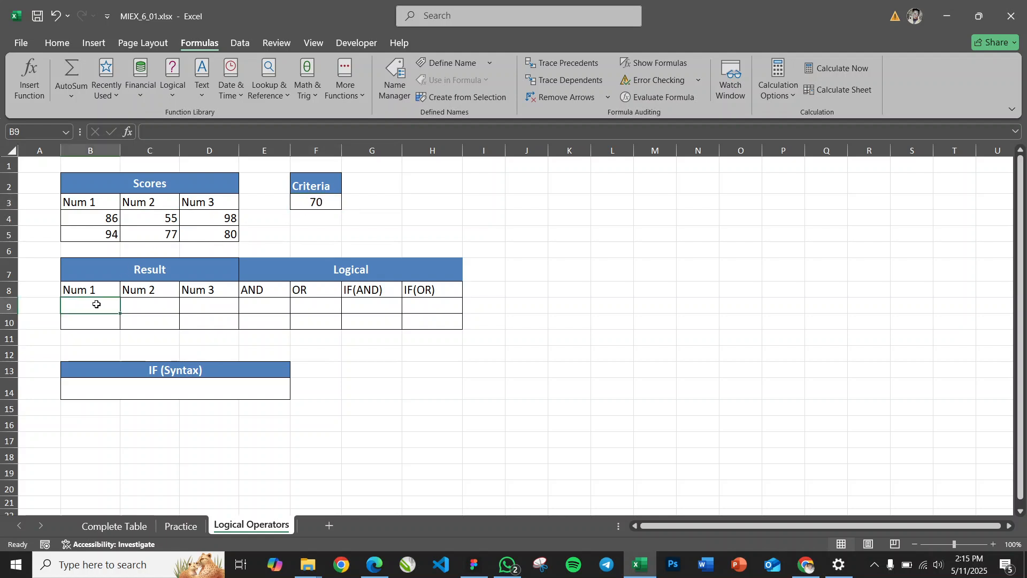
{"action": "left_click", "coordinate": [103, 220]}
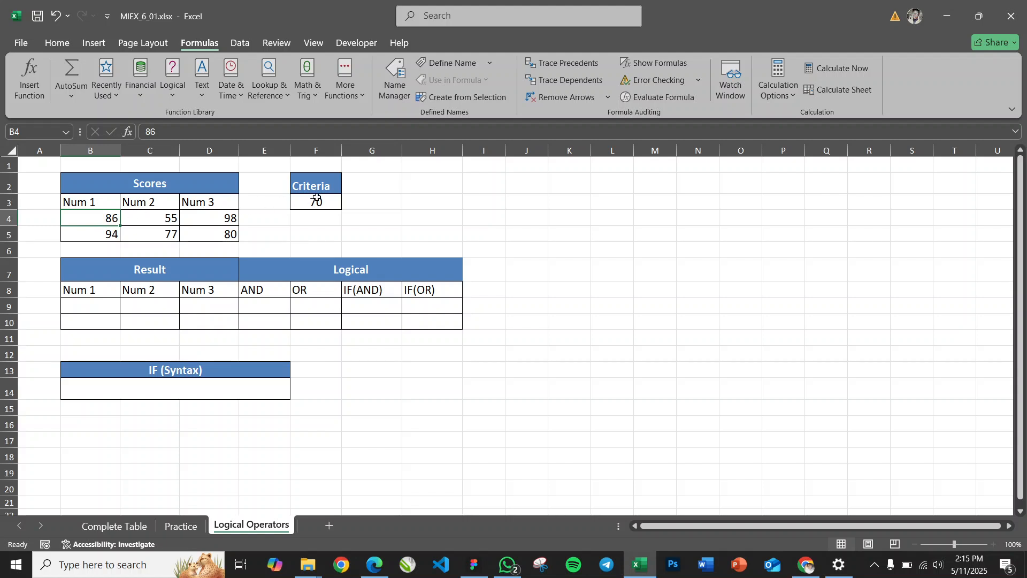
{"action": "left_click", "coordinate": [99, 309]}
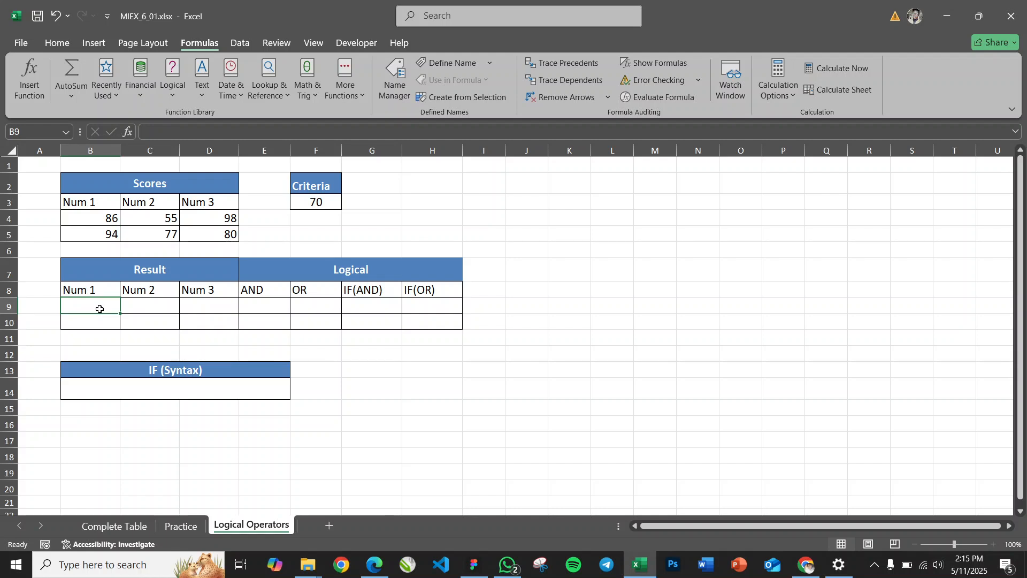
{"action": "type", "text": "="}
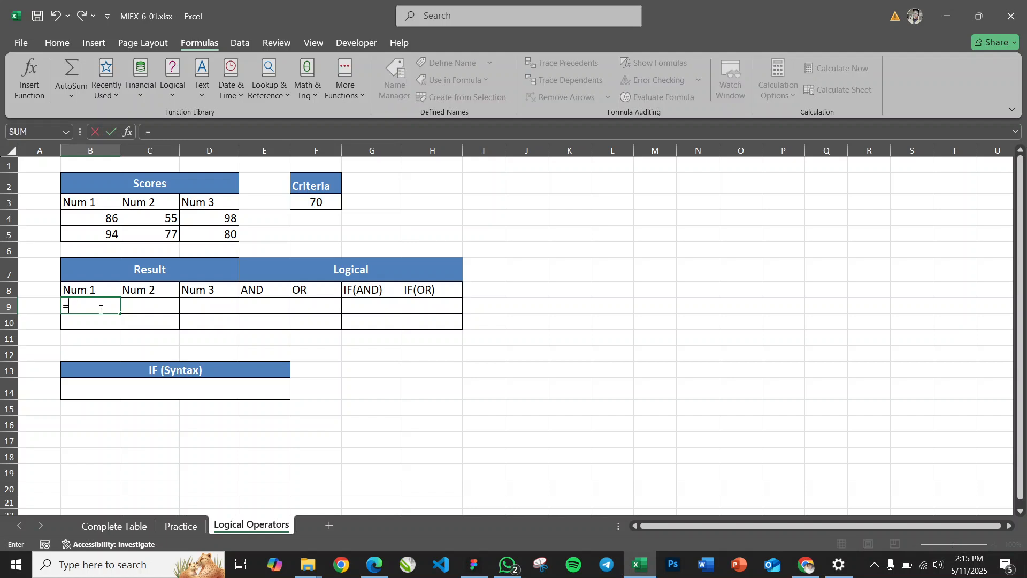
{"action": "left_click", "coordinate": [101, 217]}
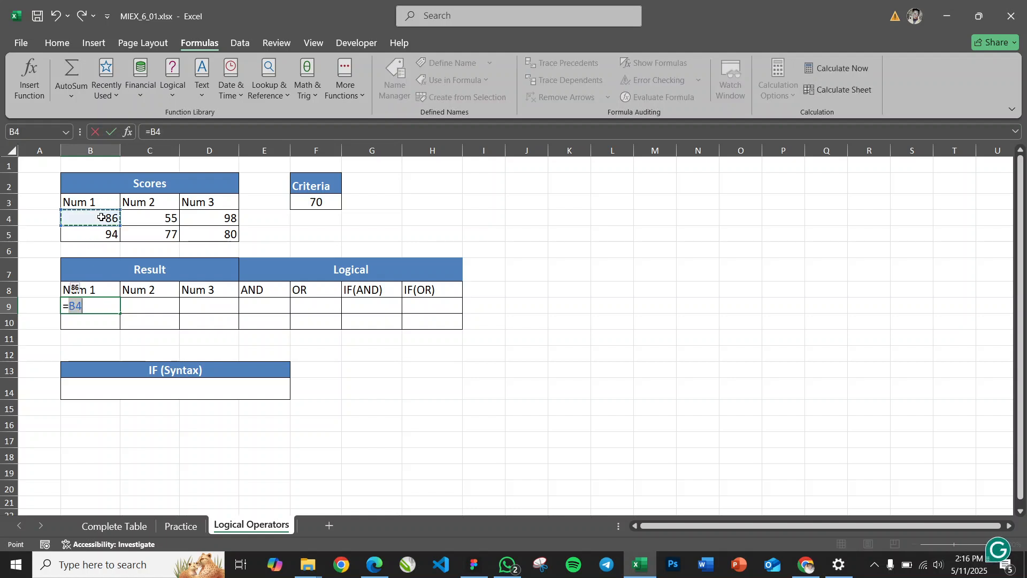
{"action": "type", "text": ">="}
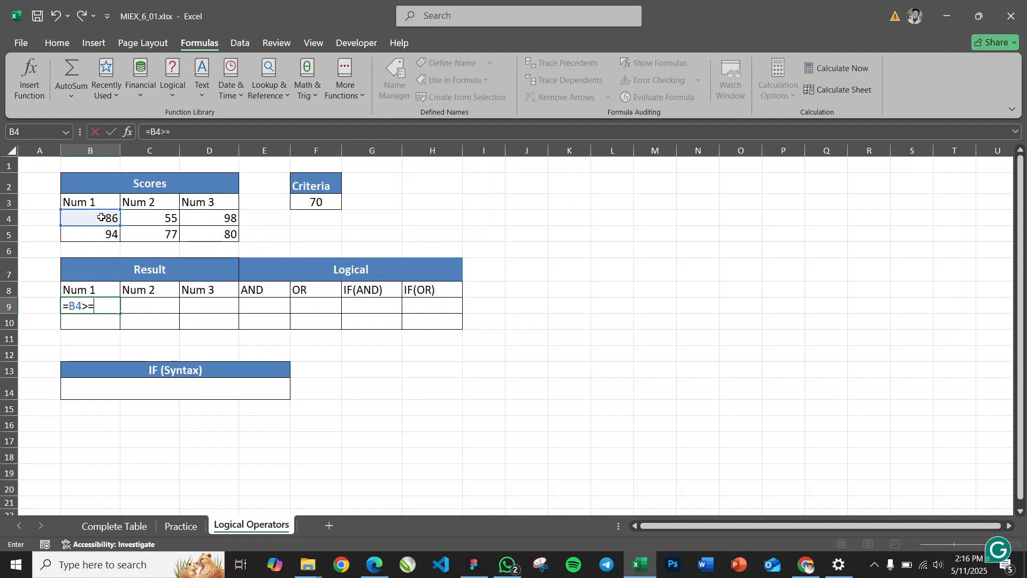
{"action": "left_click", "coordinate": [321, 203]}
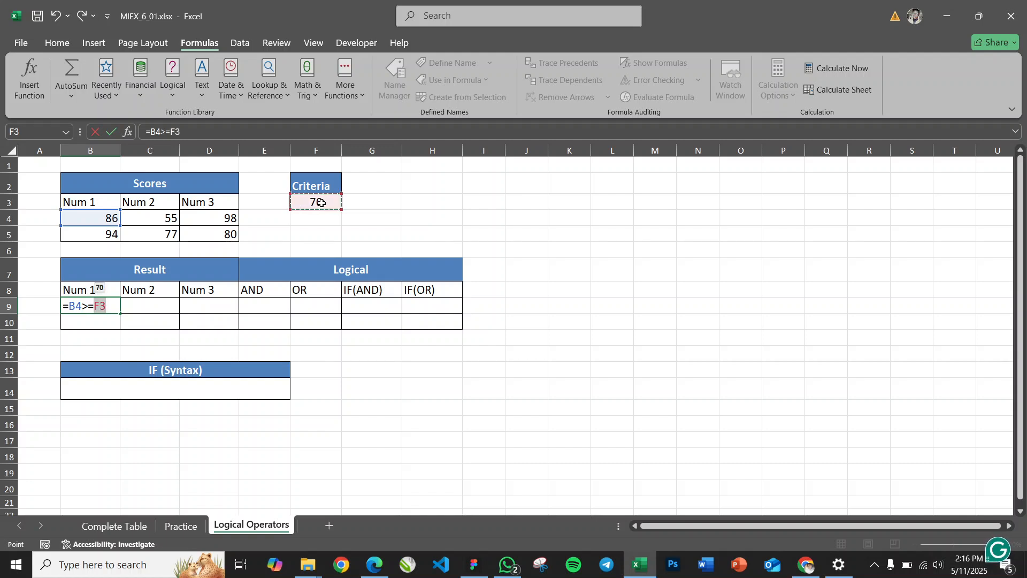
{"action": "key", "text": "F4"}
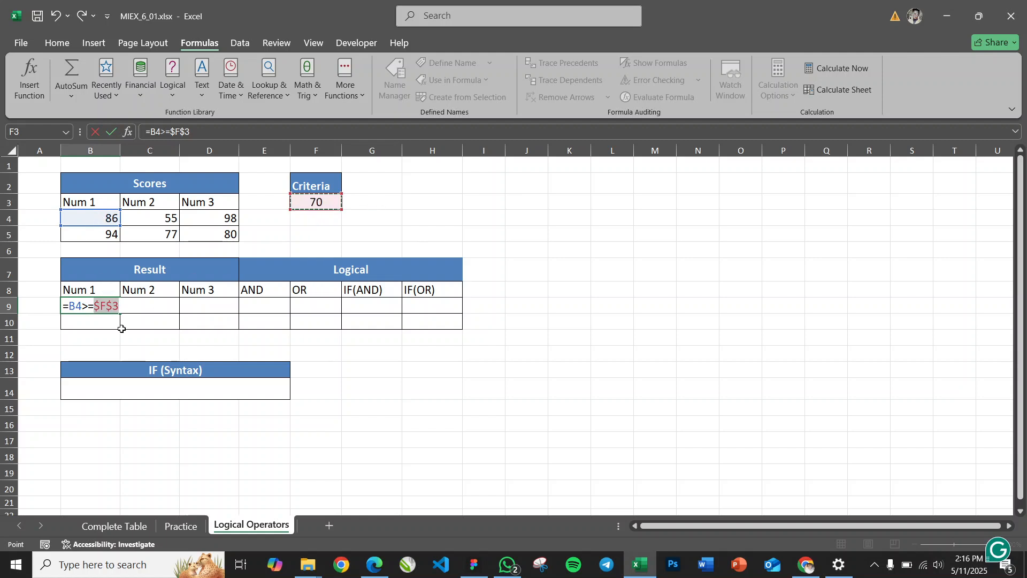
{"action": "key", "text": "Return"}
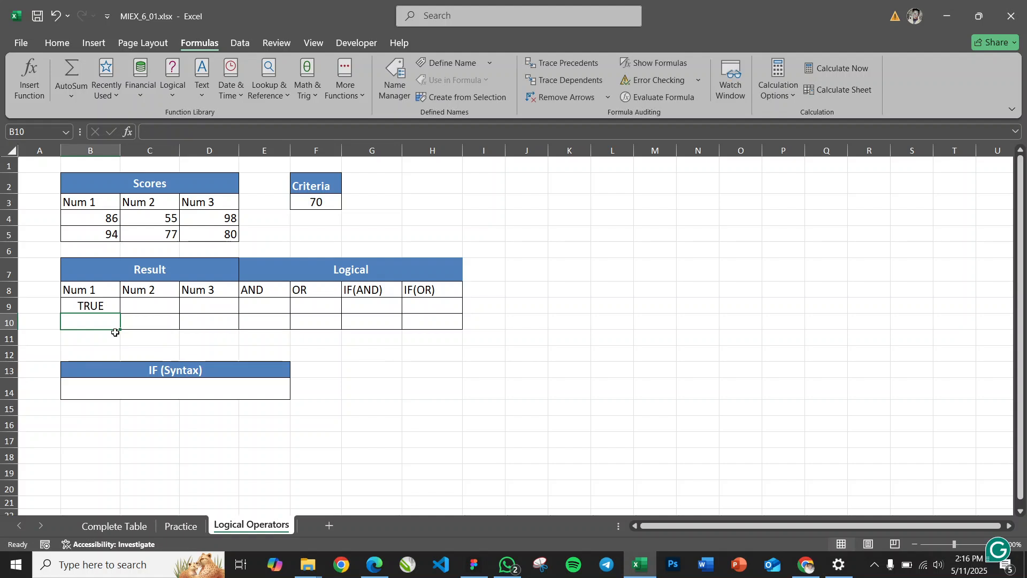
{"action": "left_click", "coordinate": [94, 305]}
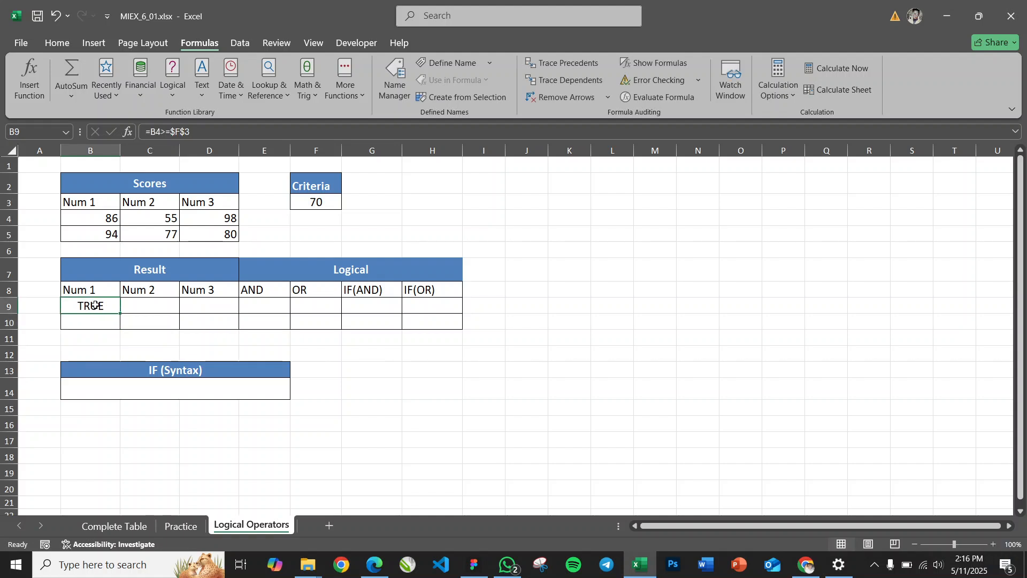
Enter =C4>=$F$3 in cell C9 to test the first Num 2 score against the fixed criteria
{"action": "left_click", "coordinate": [156, 313]}
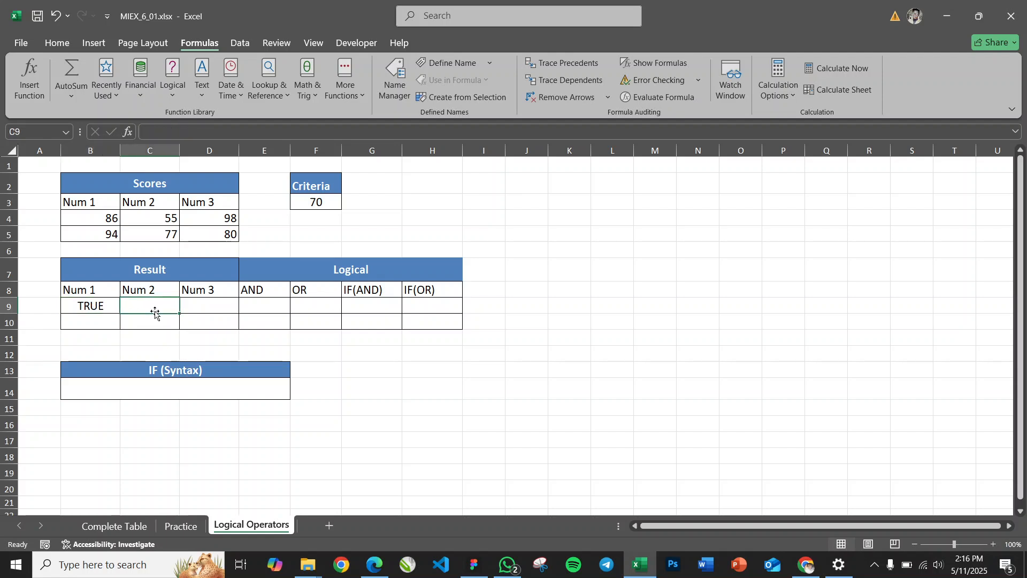
{"action": "type", "text": "="}
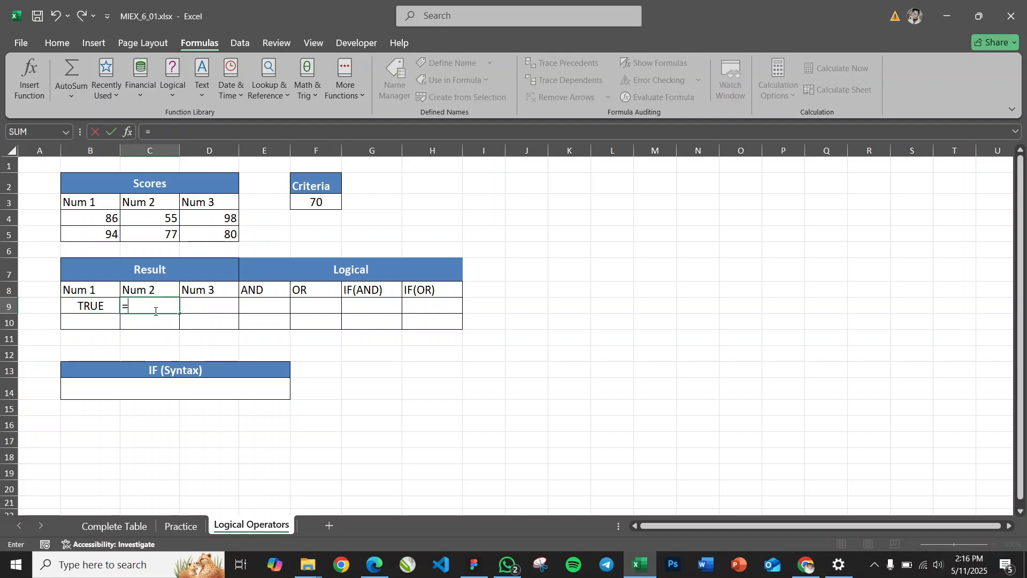
{"action": "left_click", "coordinate": [157, 217]}
{"action": "type", "text": ">="}
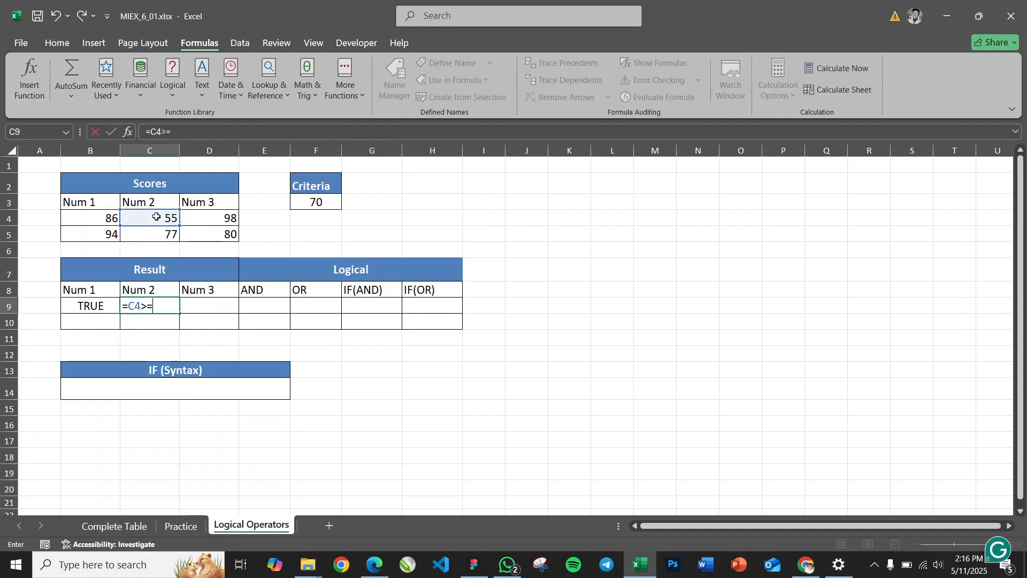
{"action": "left_click", "coordinate": [325, 201]}
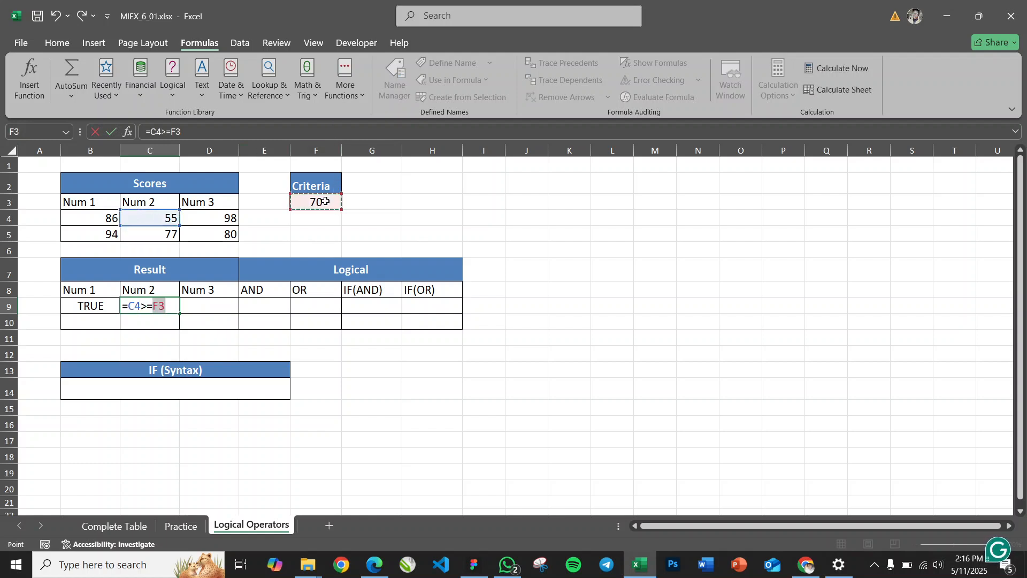
{"action": "key", "text": "F4"}
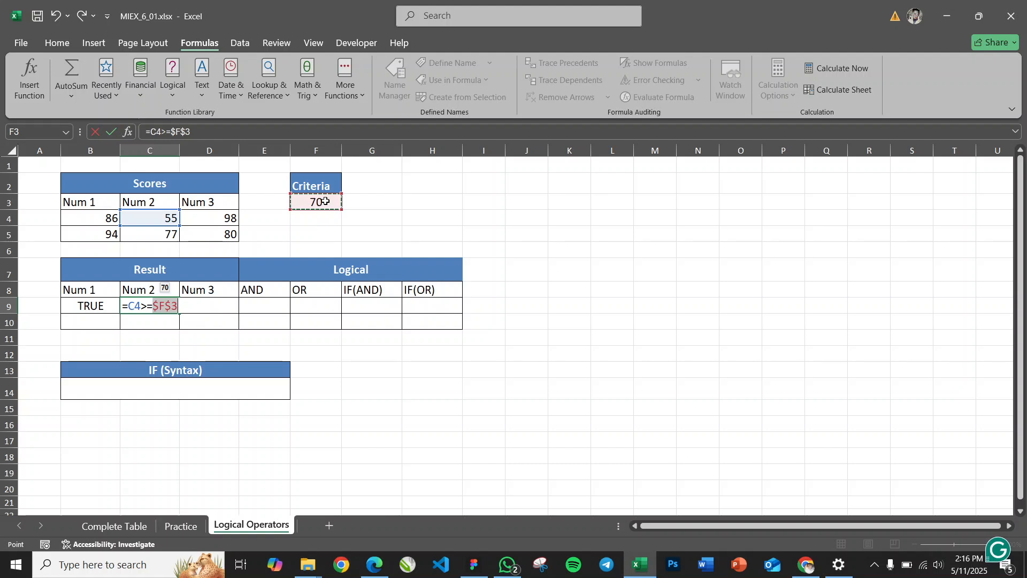
{"action": "key", "text": "Return"}
{"action": "left_click", "coordinate": [152, 307]}
{"action": "left_click", "coordinate": [163, 218]}
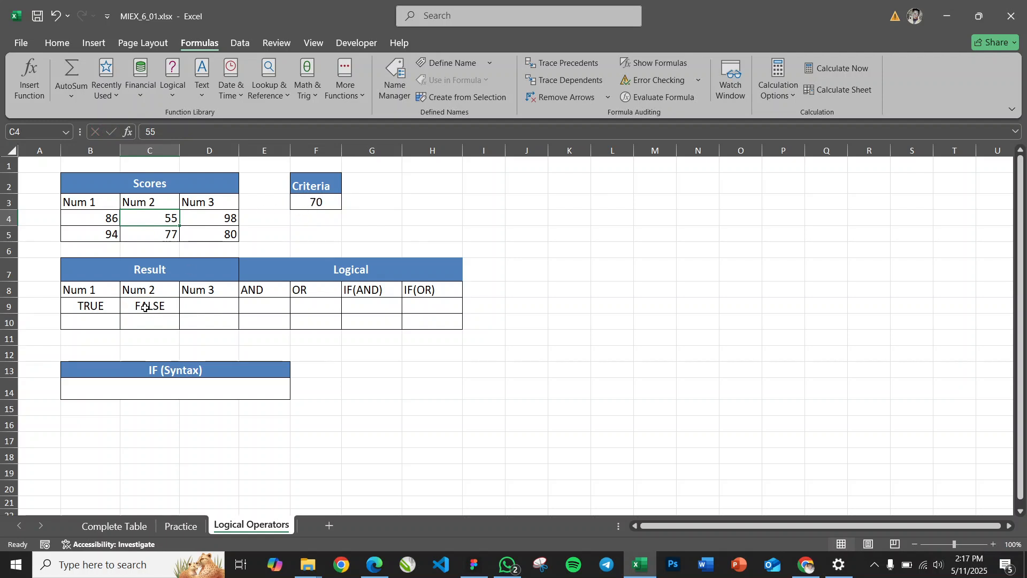
Enter =D4>=$F$3 in cell D9 to test the first Num 3 score against the fixed criteria
{"action": "left_click", "coordinate": [211, 306]}
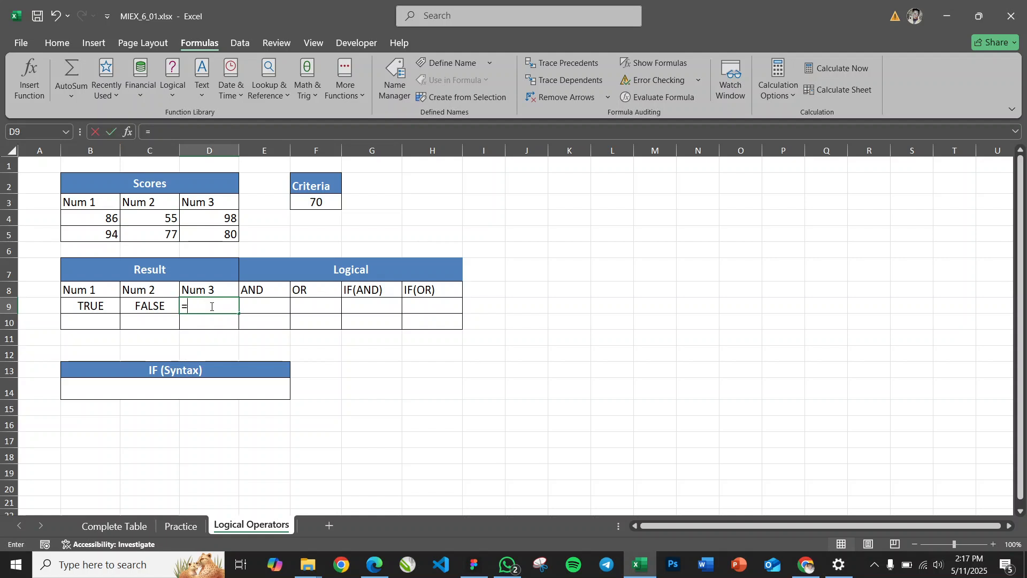
{"action": "type", "text": "="}
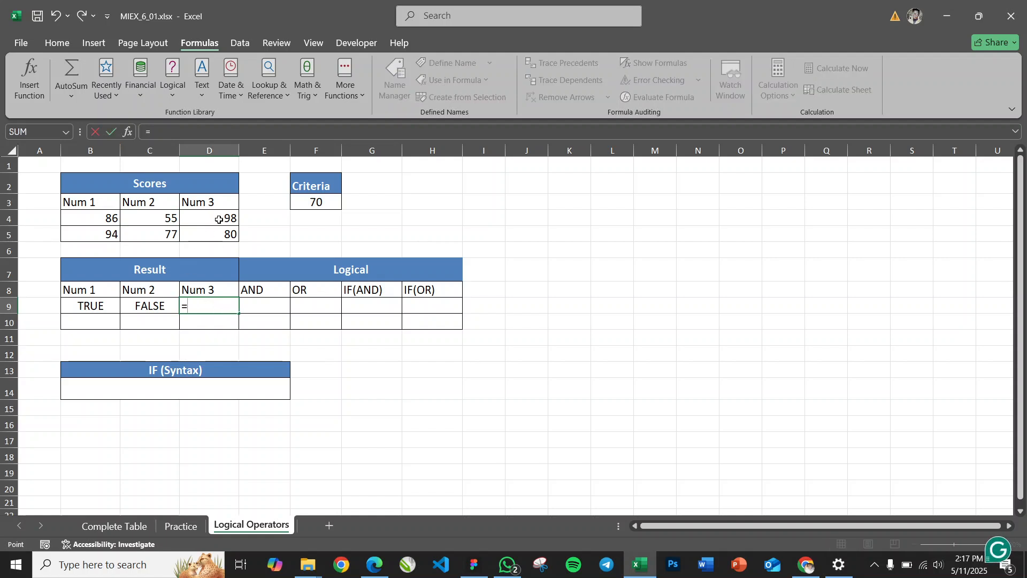
{"action": "left_click", "coordinate": [218, 219]}
{"action": "type", "text": ">="}
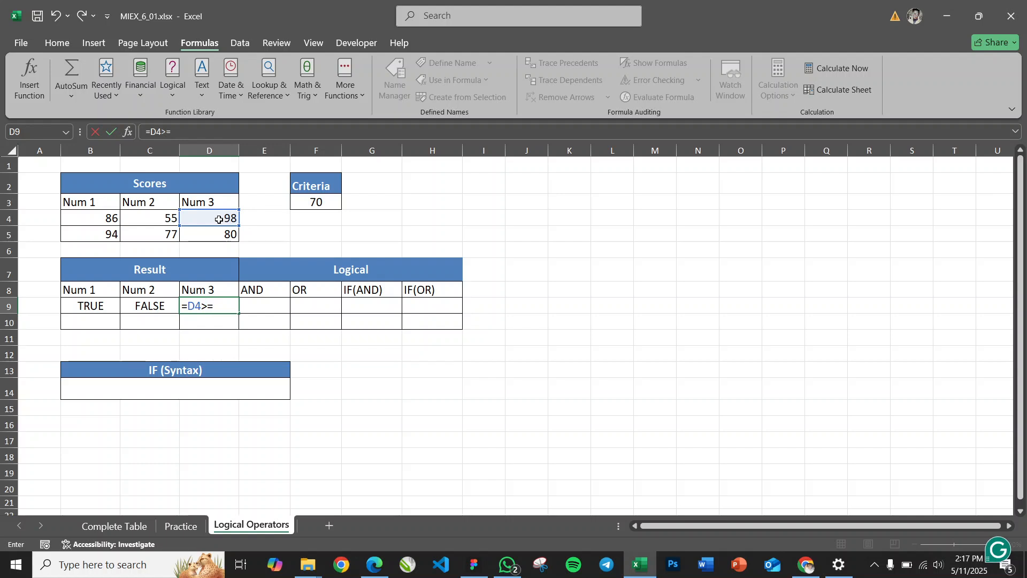
{"action": "left_click", "coordinate": [328, 201]}
{"action": "key", "text": "F4"}
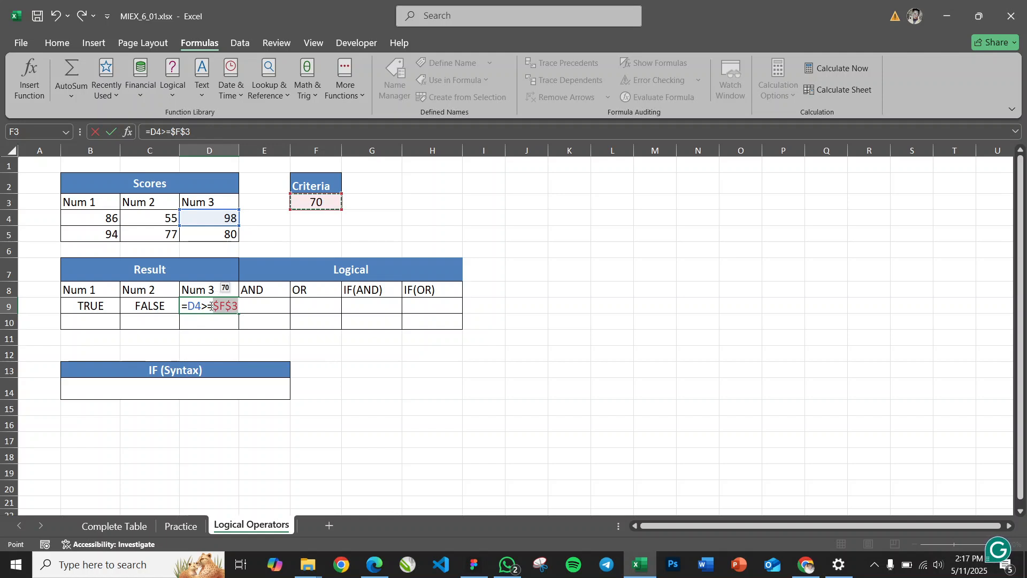
{"action": "key", "text": "Return"}
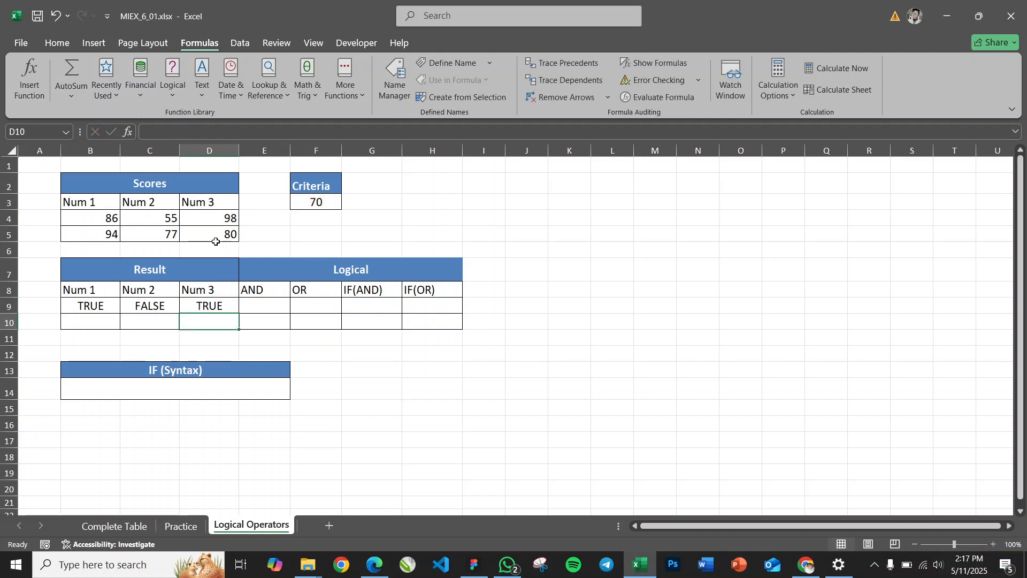
{"action": "left_click", "coordinate": [226, 219]}
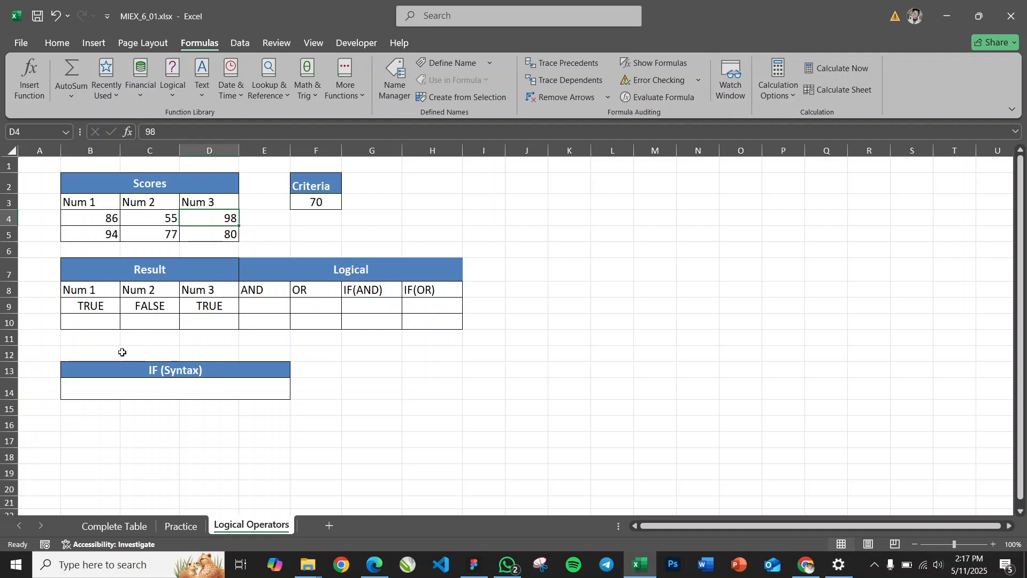
Fill the result formulas for Num 1 to Num 3 down to row 10 and check them against the second row of scores
{"action": "left_click", "coordinate": [91, 305]}
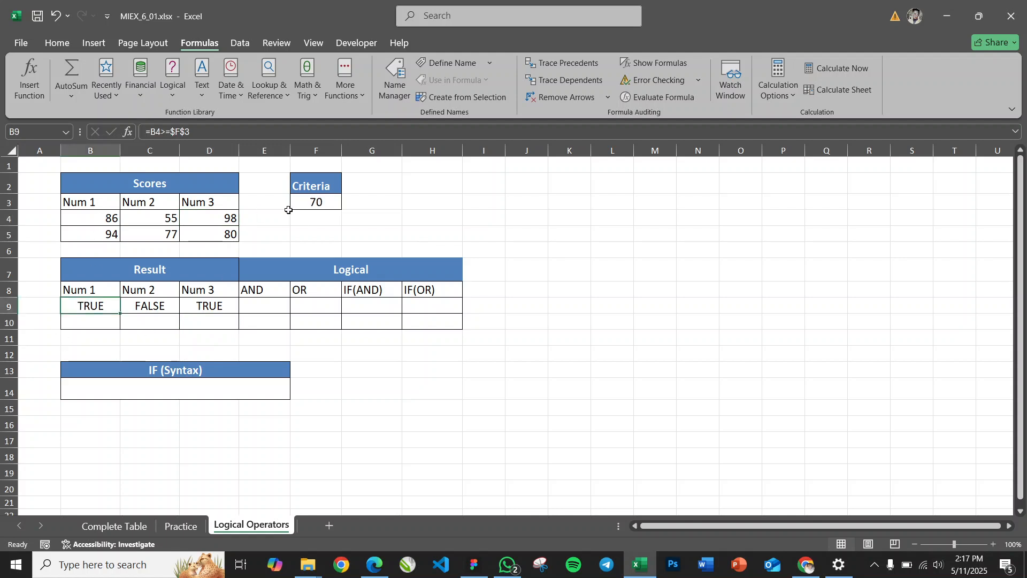
{"action": "left_click", "coordinate": [155, 306]}
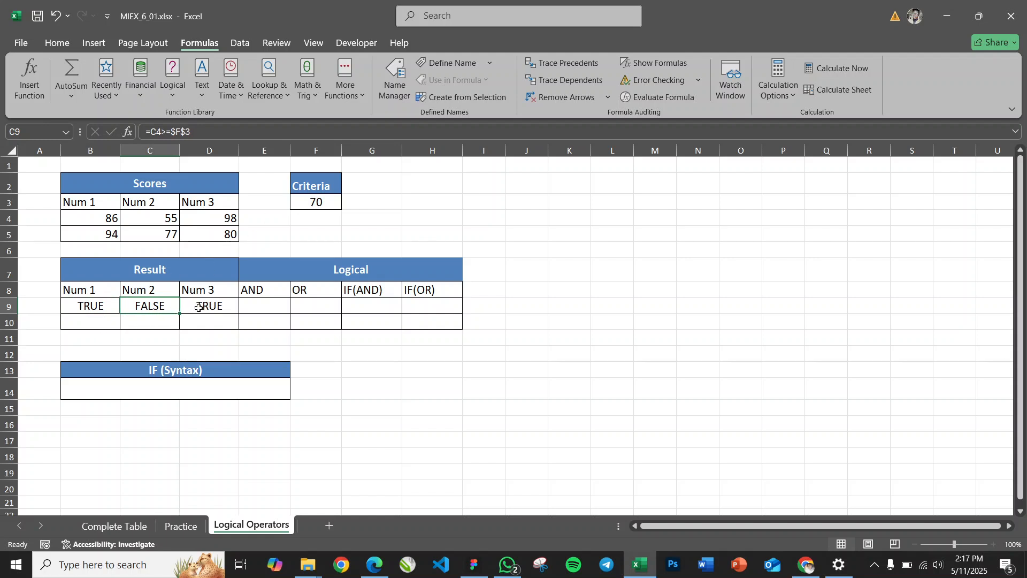
{"action": "left_click", "coordinate": [82, 304]}
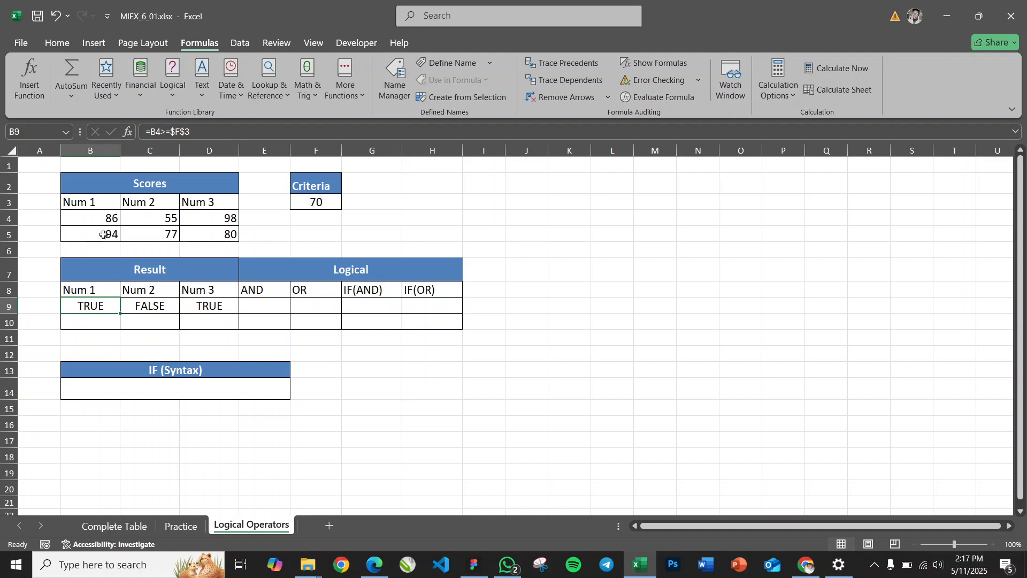
{"action": "left_click_drag", "start_coordinate": [120, 313], "coordinate": [240, 330]}
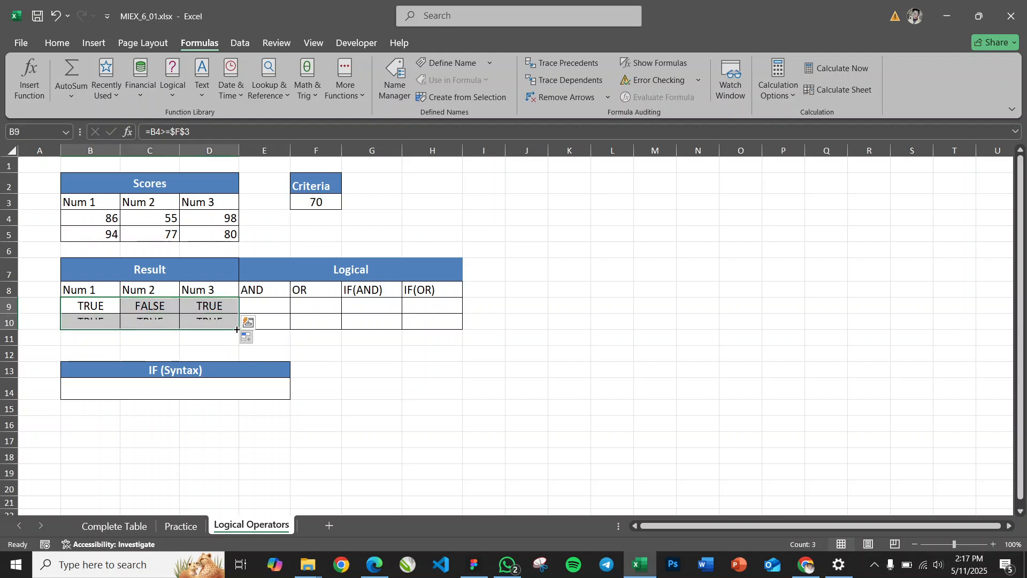
{"action": "left_click", "coordinate": [99, 321]}
{"action": "left_click", "coordinate": [148, 322]}
{"action": "left_click", "coordinate": [213, 321]}
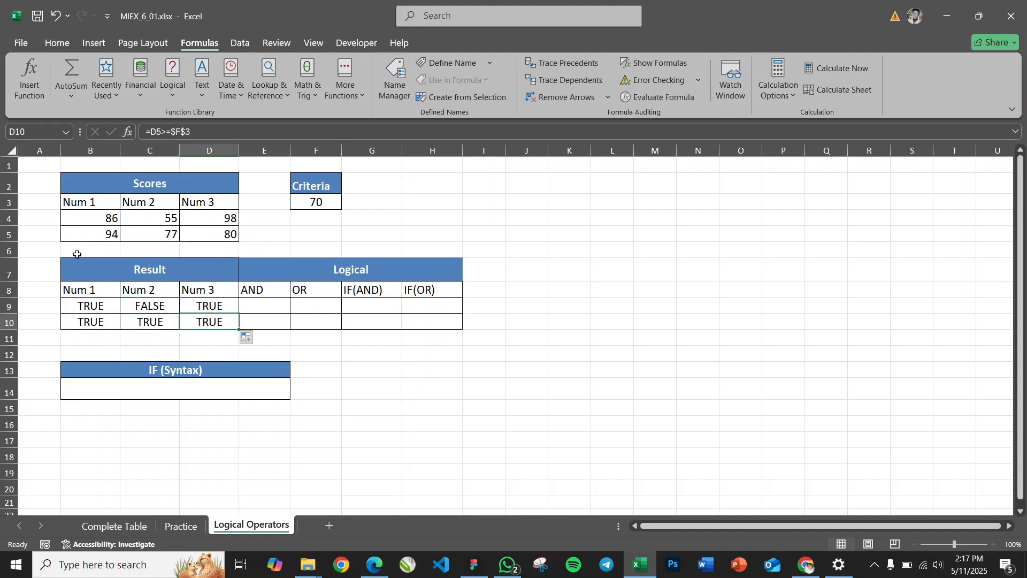
{"action": "left_click", "coordinate": [102, 230]}
{"action": "left_click", "coordinate": [160, 236]}
{"action": "left_click", "coordinate": [201, 237]}
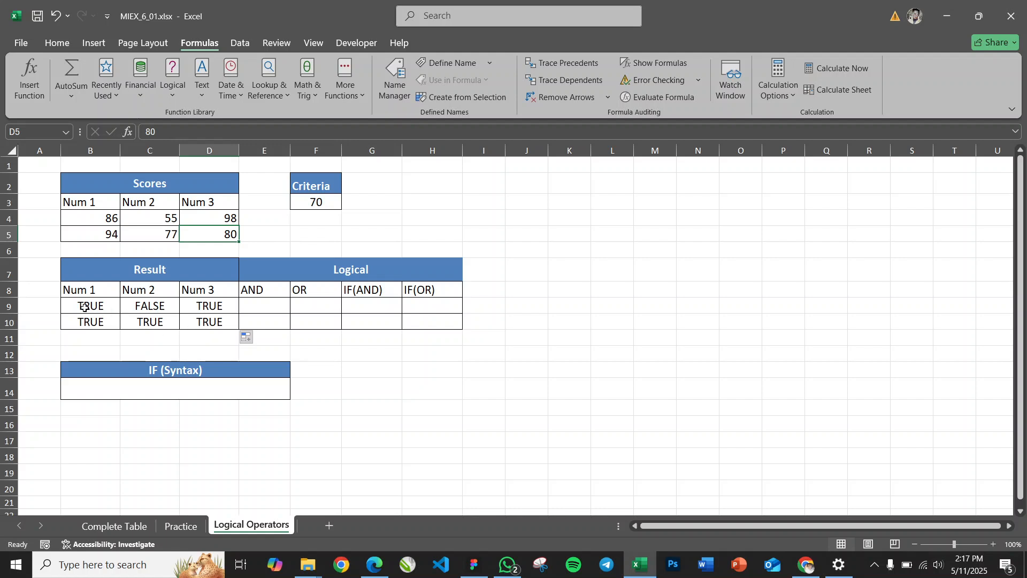
Enter =AND(B9:D9) in cell E9 to test whether all three results in the first row are true
{"action": "left_click", "coordinate": [263, 305]}
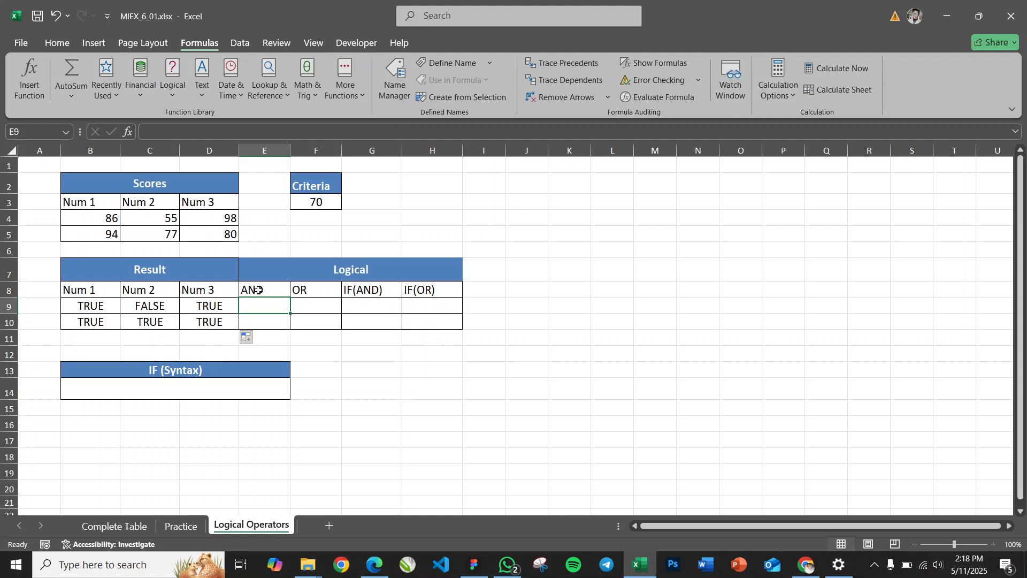
{"action": "left_click", "coordinate": [259, 291]}
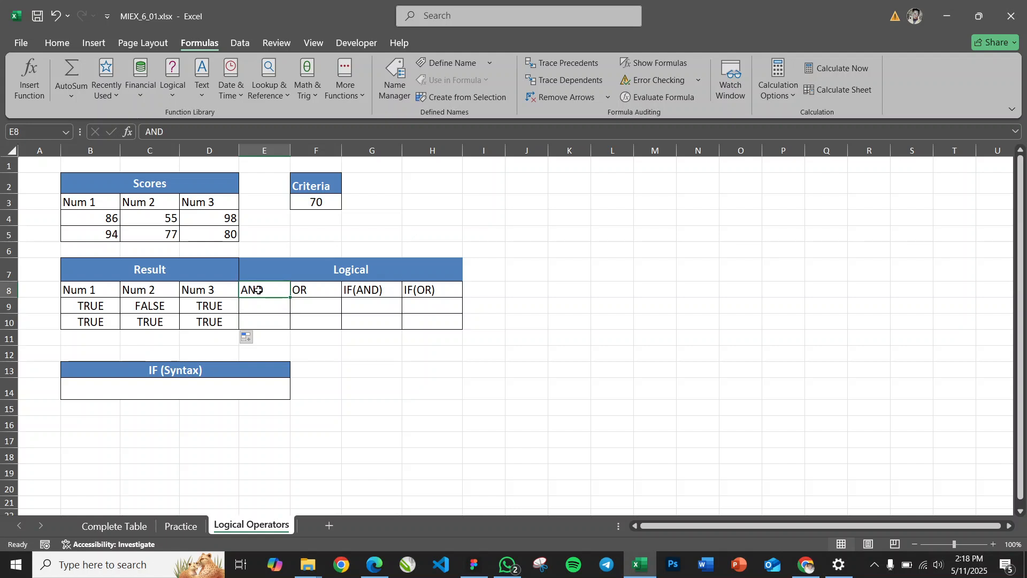
{"action": "left_click", "coordinate": [314, 293]}
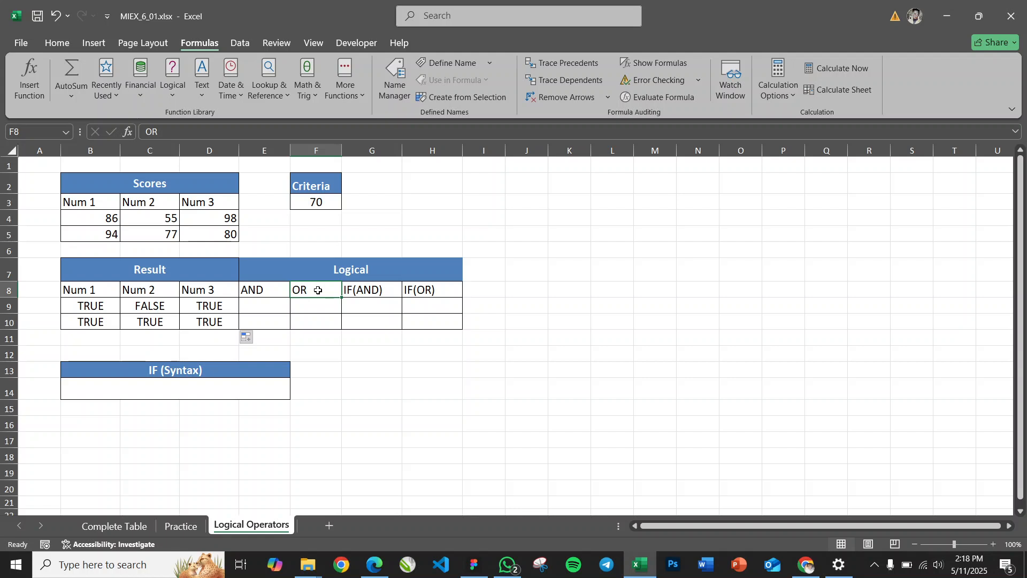
{"action": "left_click", "coordinate": [263, 305]}
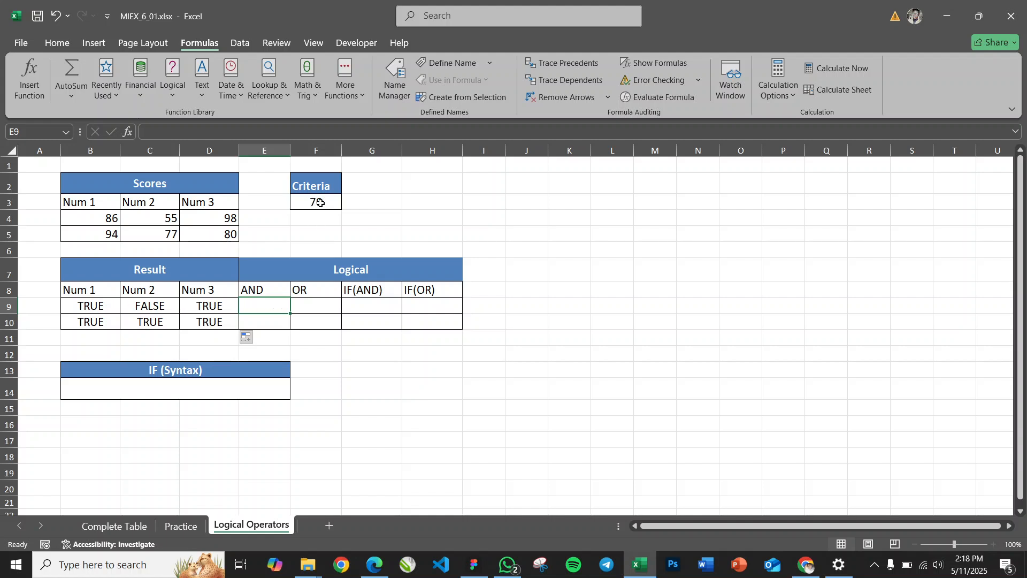
{"action": "left_click_drag", "start_coordinate": [96, 308], "coordinate": [206, 305]}
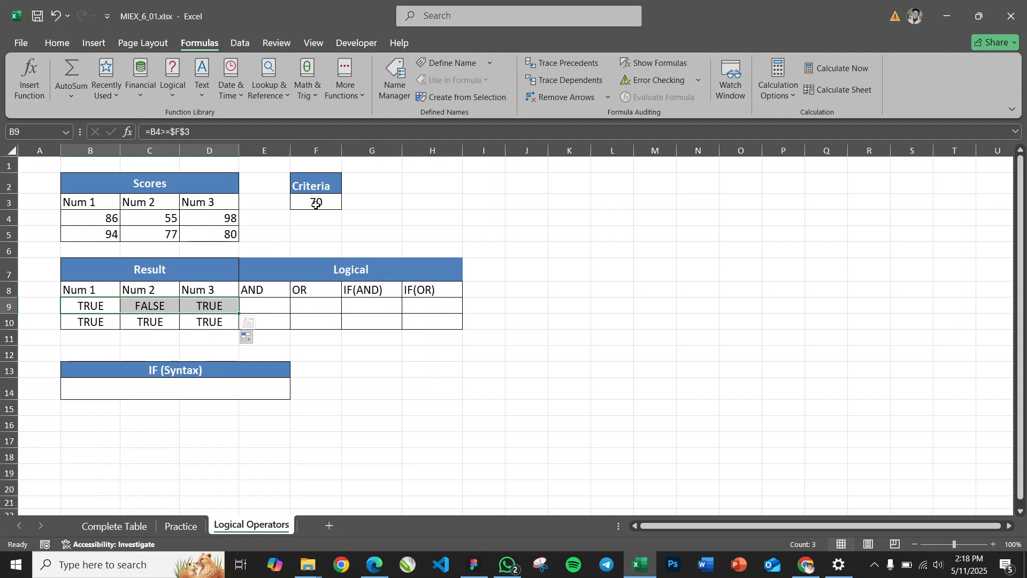
{"action": "left_click", "coordinate": [269, 310]}
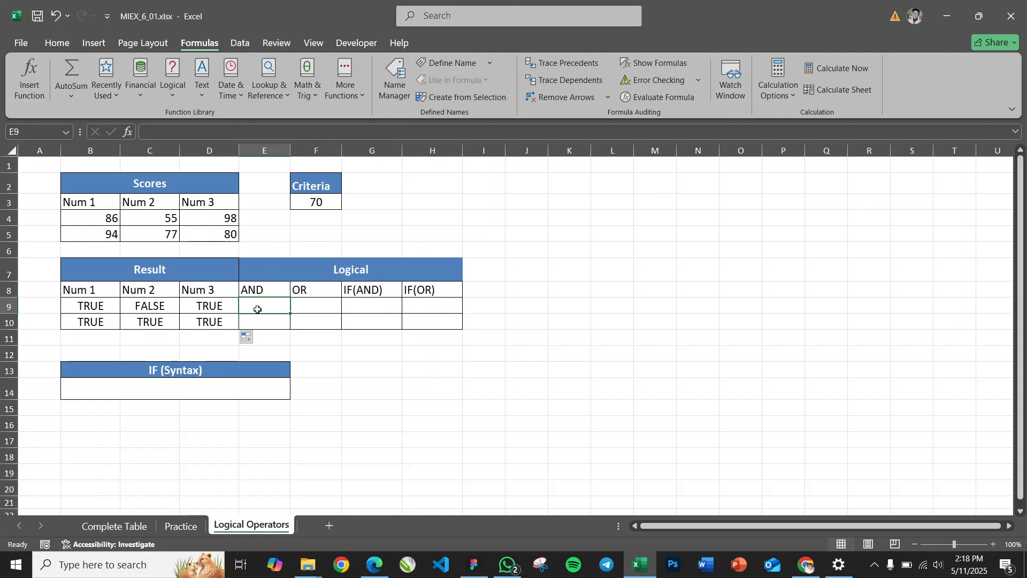
{"action": "type", "text": "="}
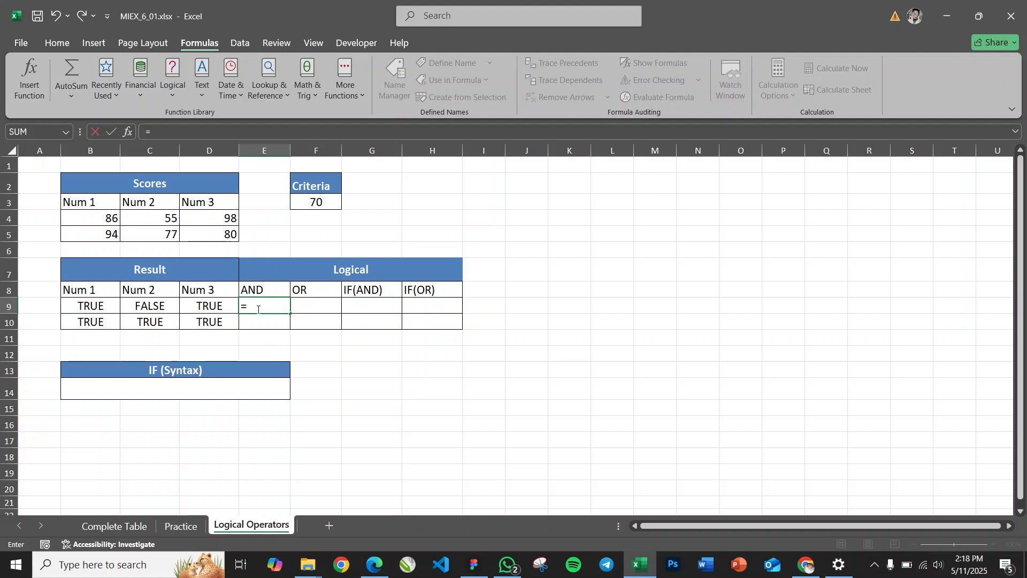
{"action": "type", "text": "and"}
{"action": "key", "text": "BackSpace"}
{"action": "key", "text": "BackSpace"}
{"action": "key", "text": "BackSpace"}
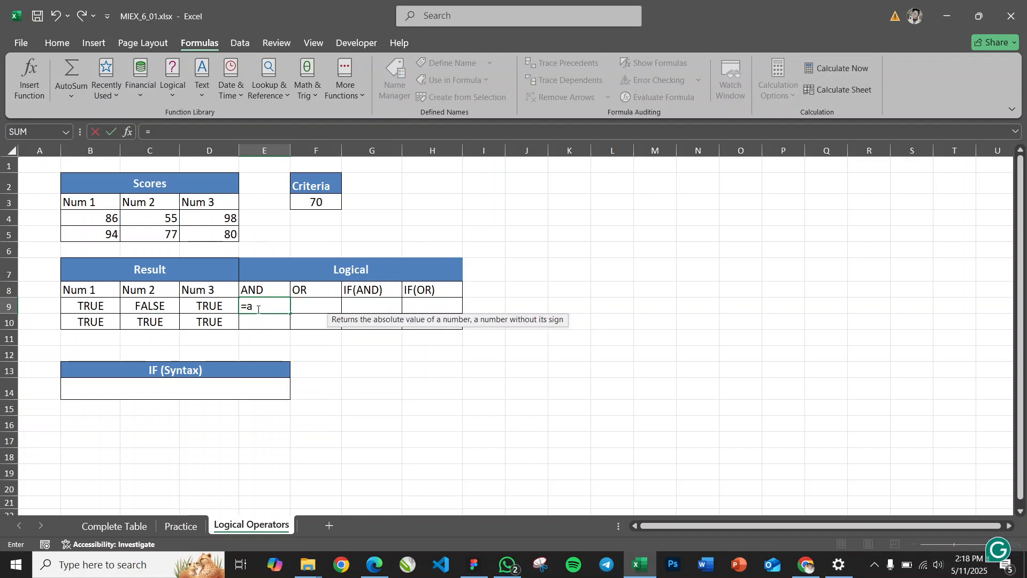
{"action": "type", "text": "and"}
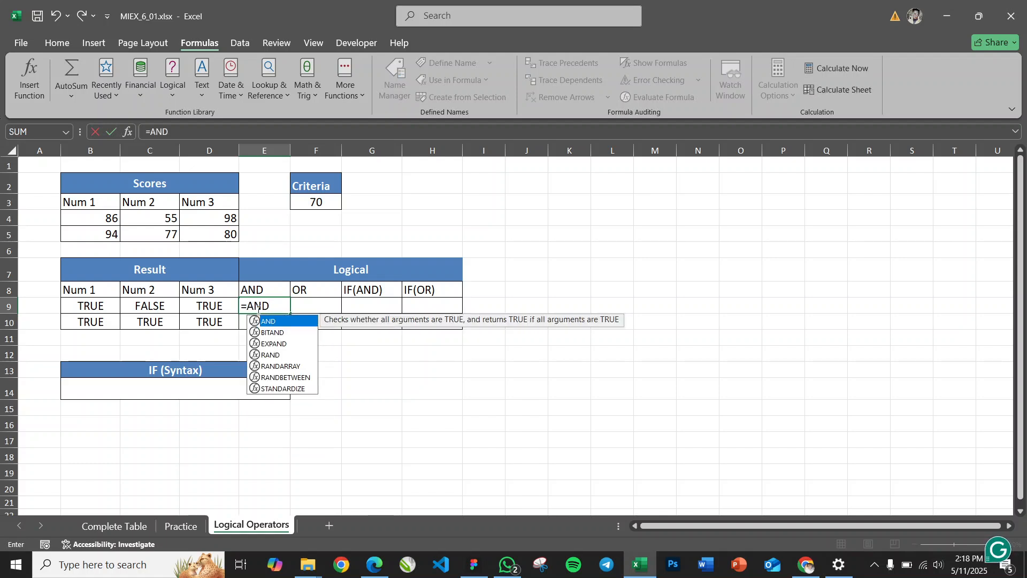
{"action": "type", "text": "("}
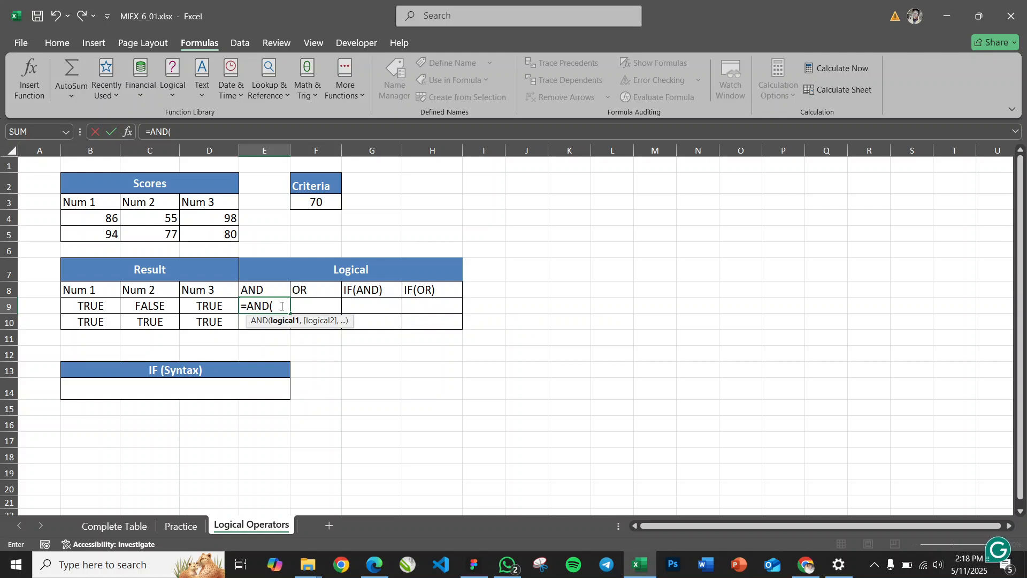
{"action": "left_click_drag", "start_coordinate": [95, 306], "coordinate": [206, 306]}
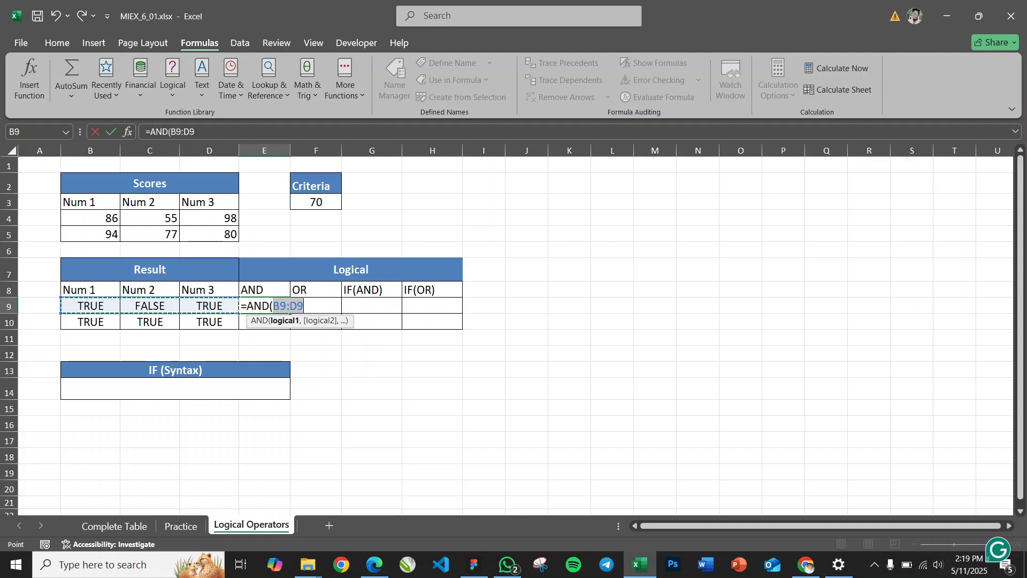
{"action": "type", "text": ")"}
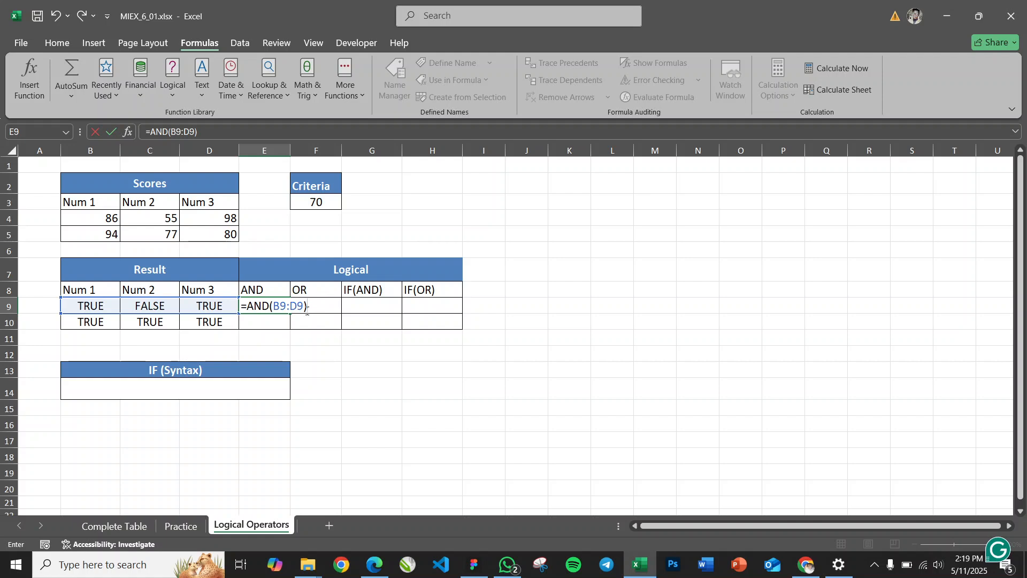
{"action": "key", "text": "ctrl+Return"}
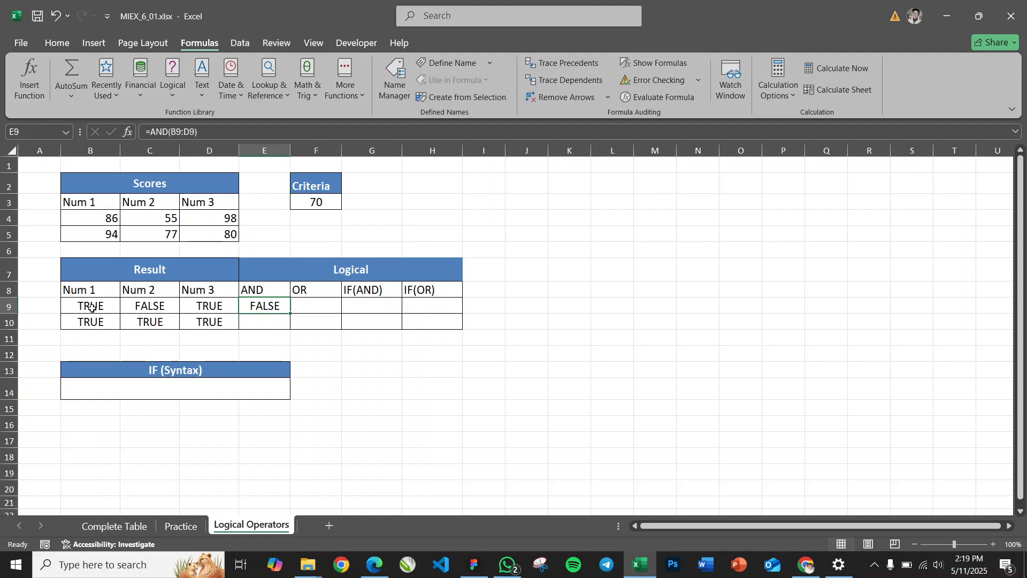
Fill the AND formula down to cell E10 and check it against the Num 1 to Num 3 results in row 10
{"action": "left_click_drag", "start_coordinate": [288, 312], "coordinate": [292, 324]}
{"action": "left_click", "coordinate": [264, 324]}
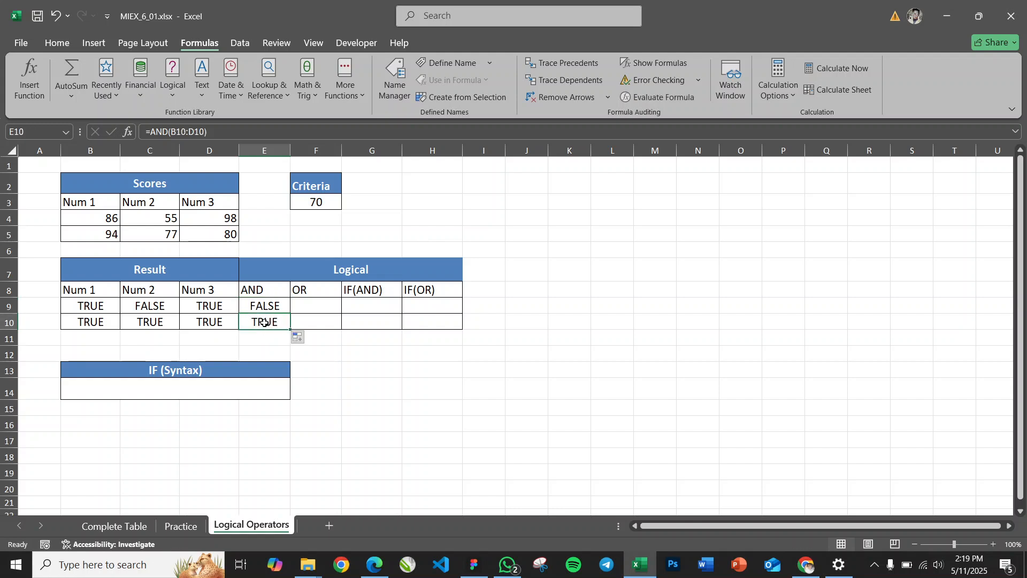
{"action": "left_click", "coordinate": [87, 323]}
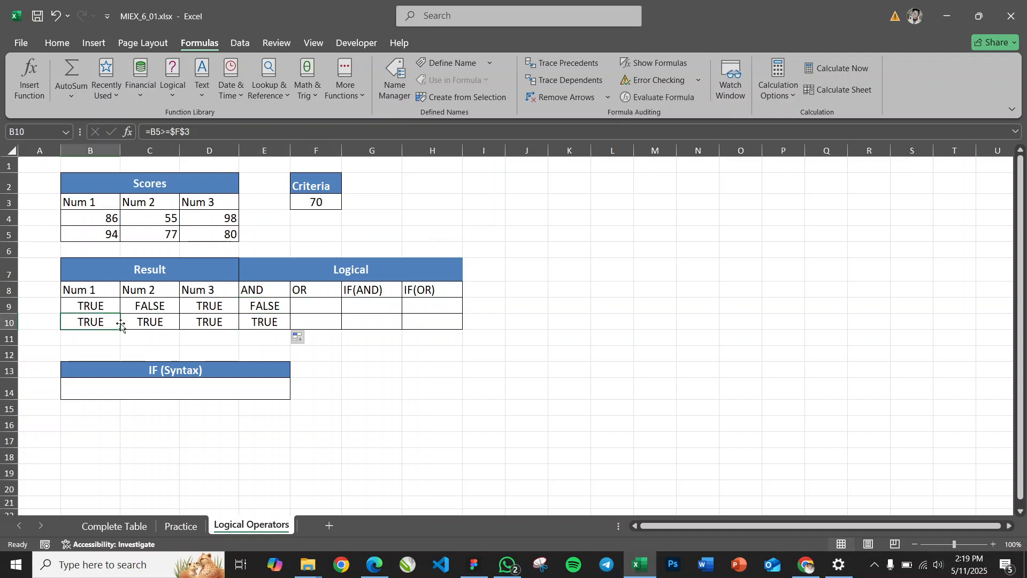
{"action": "left_click", "coordinate": [149, 323]}
{"action": "left_click", "coordinate": [207, 325]}
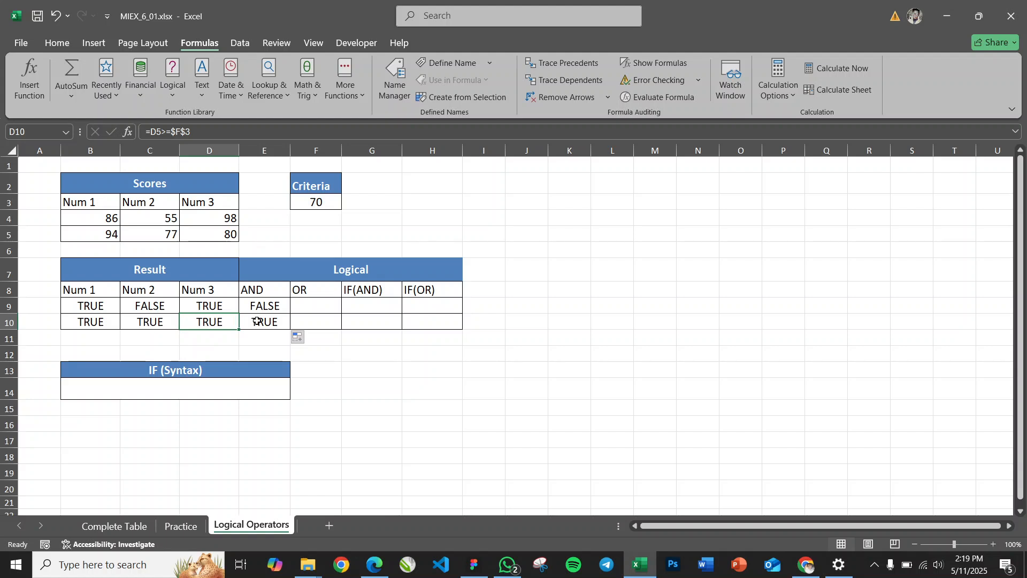
Compare the Num 1 to Num 3 results in rows 9 and 10 with their AND outcomes
{"action": "left_click", "coordinate": [87, 306]}
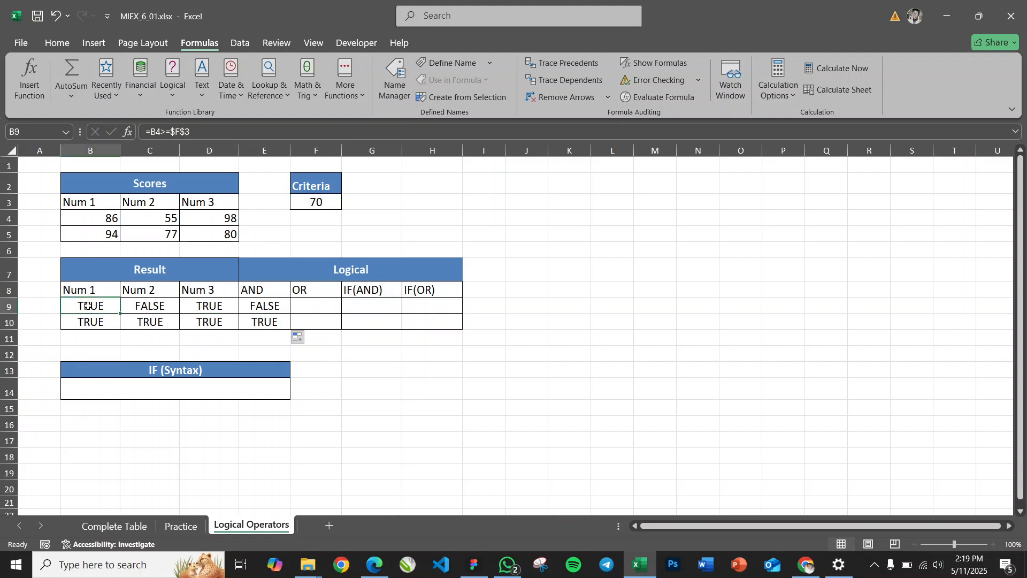
{"action": "left_click", "coordinate": [156, 306]}
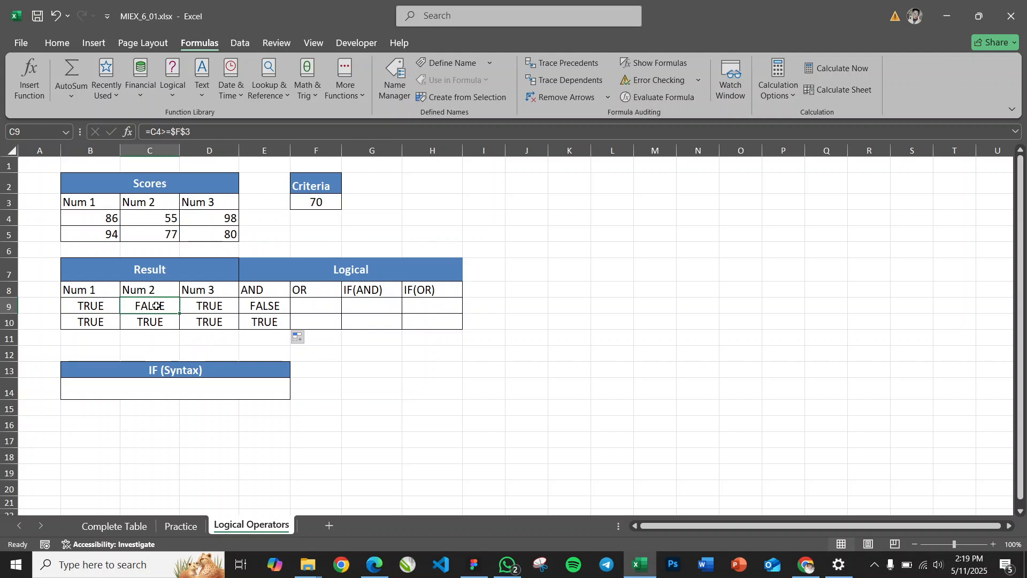
{"action": "left_click", "coordinate": [208, 306]}
{"action": "left_click", "coordinate": [264, 305]}
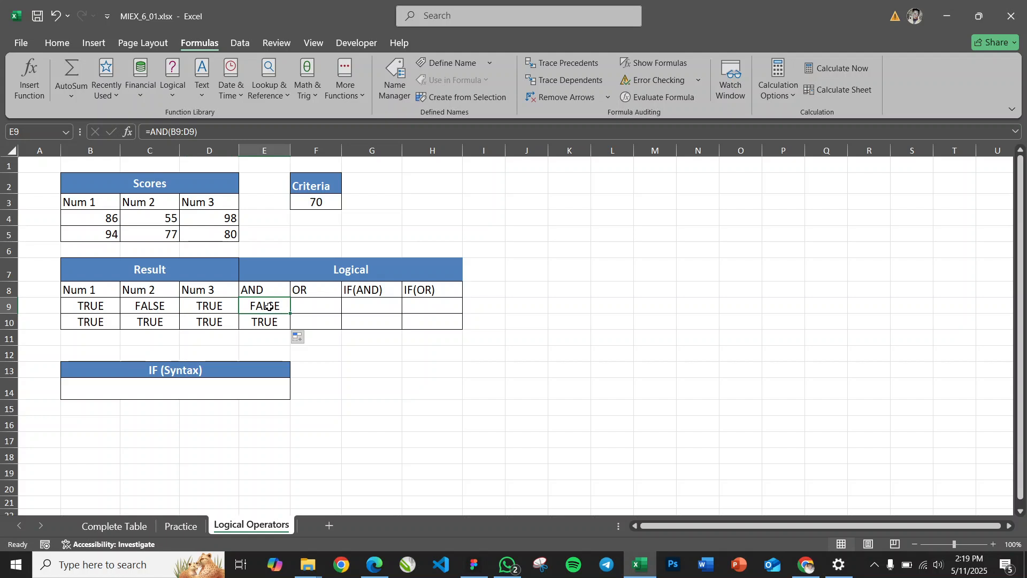
{"action": "left_click_drag", "start_coordinate": [97, 306], "coordinate": [225, 309]}
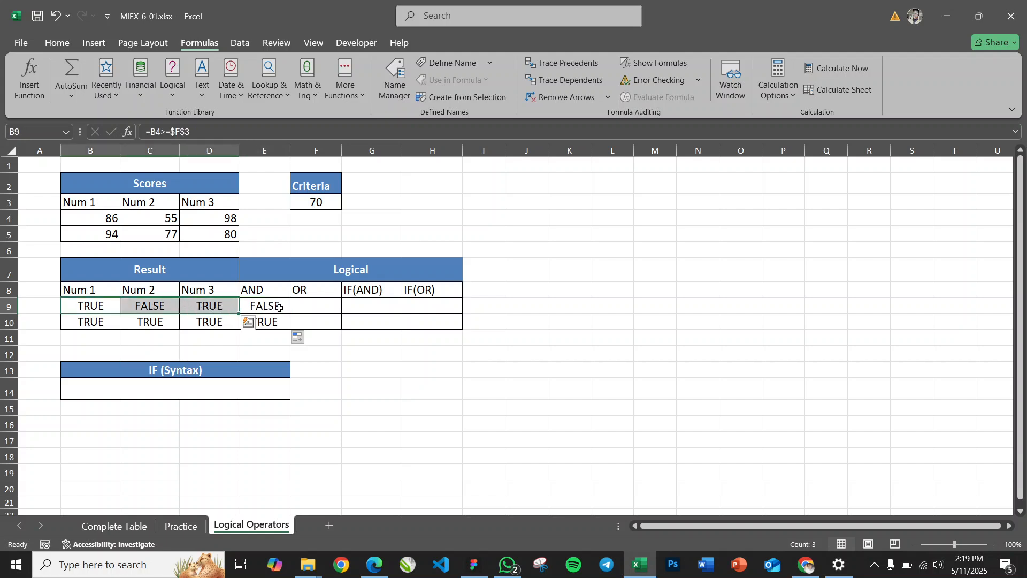
{"action": "left_click", "coordinate": [280, 307]}
{"action": "left_click_drag", "start_coordinate": [88, 328], "coordinate": [211, 323]}
{"action": "left_click", "coordinate": [253, 324]}
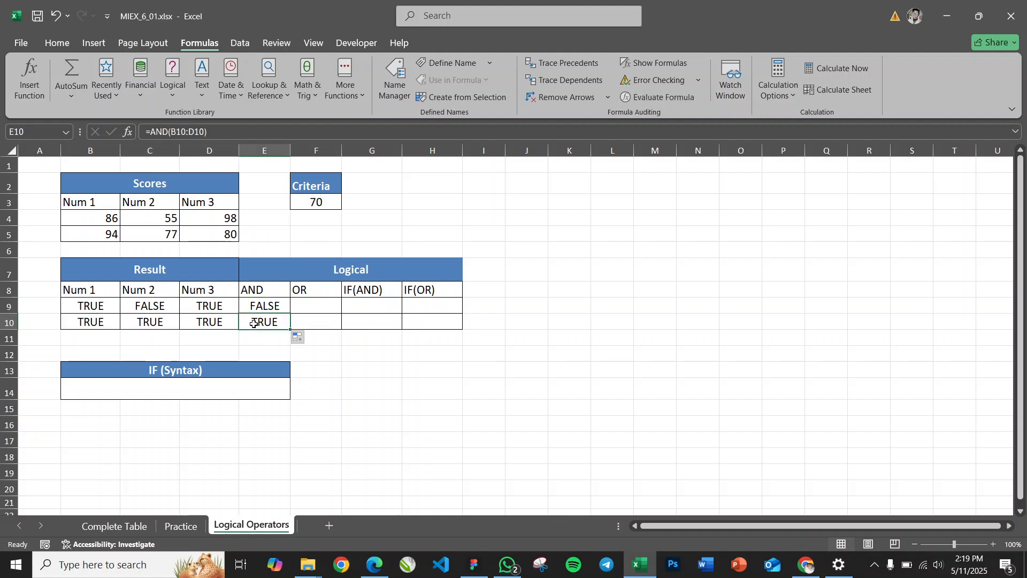
Enter =OR(B9:D9) in cell F9 to test whether any result in the first row is true
{"action": "left_click", "coordinate": [309, 305]}
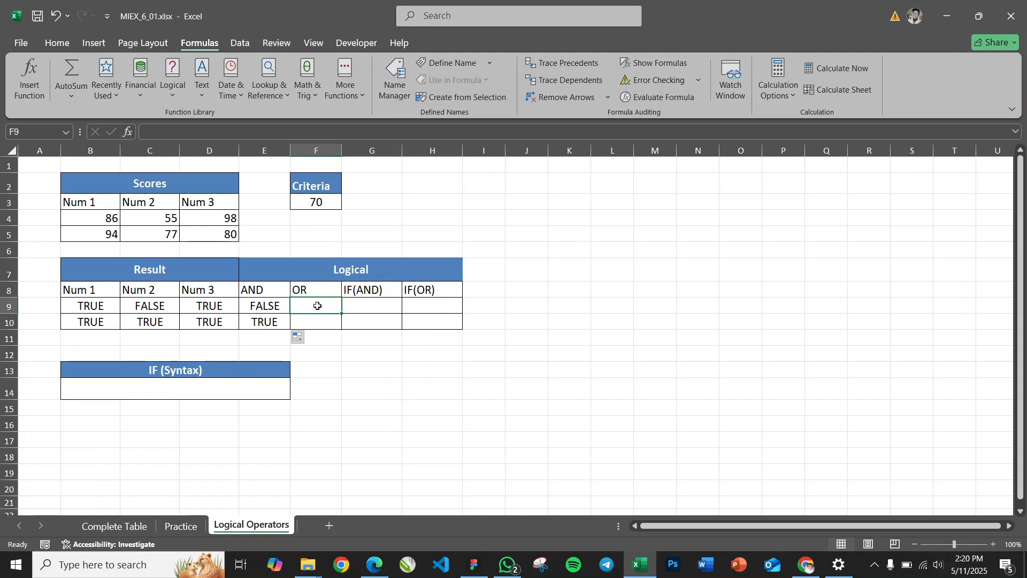
{"action": "type", "text": "=OR("}
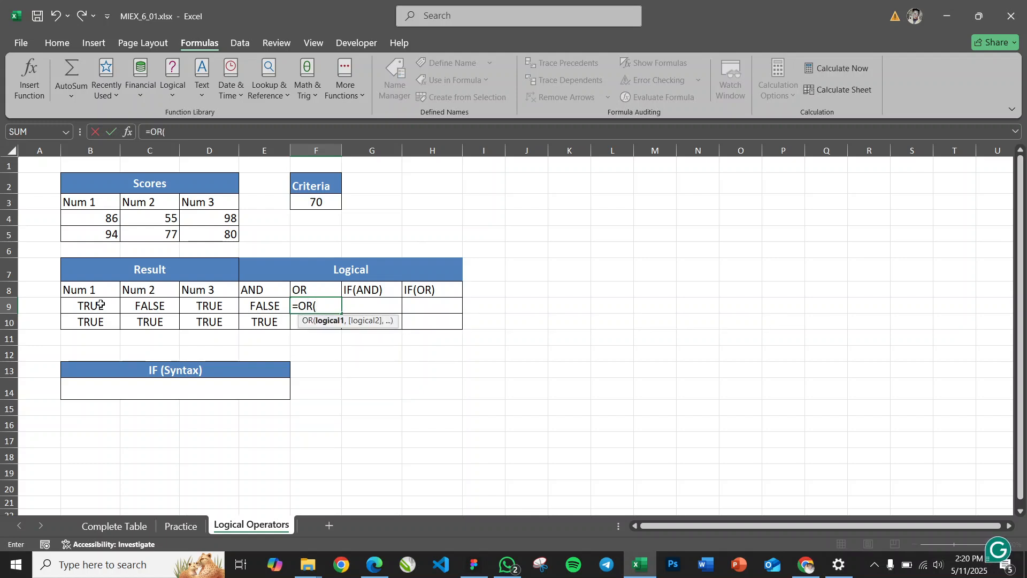
{"action": "left_click_drag", "start_coordinate": [90, 305], "coordinate": [210, 306]}
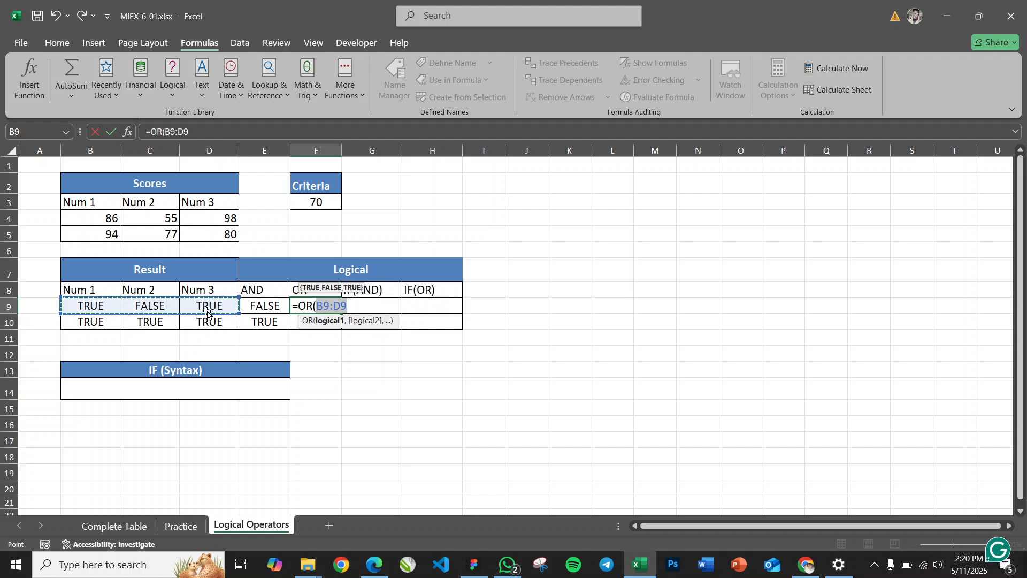
{"action": "type", "text": ")"}
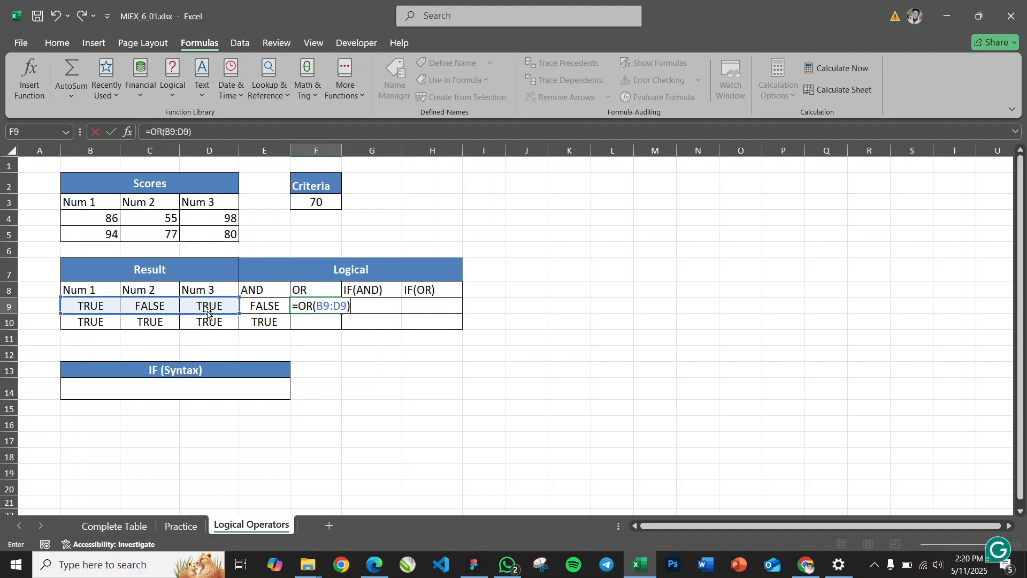
{"action": "key", "text": "Return"}
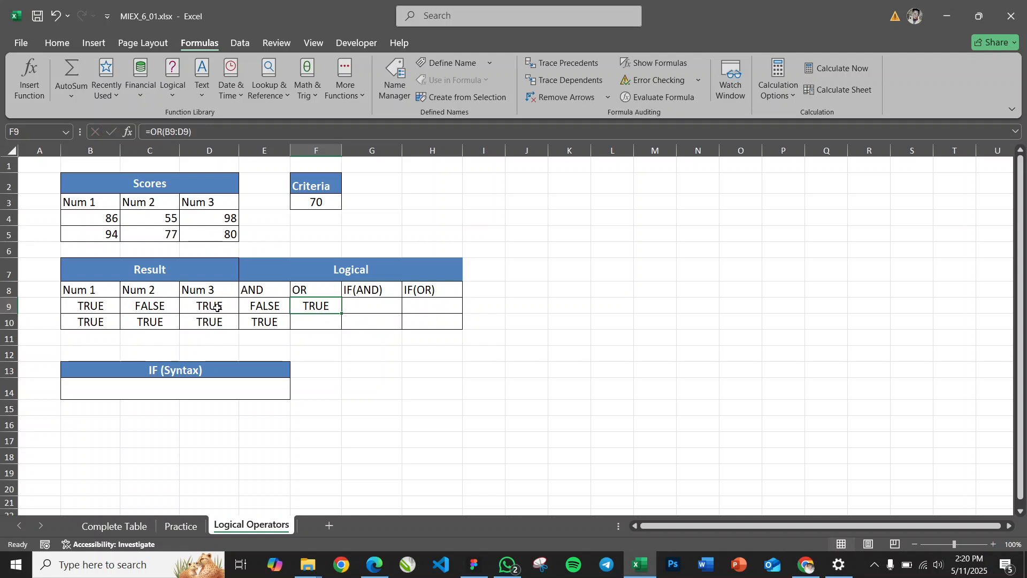
Fill the OR formula from F9 down to F10 and compare it with the AND column
{"action": "left_click", "coordinate": [92, 304]}
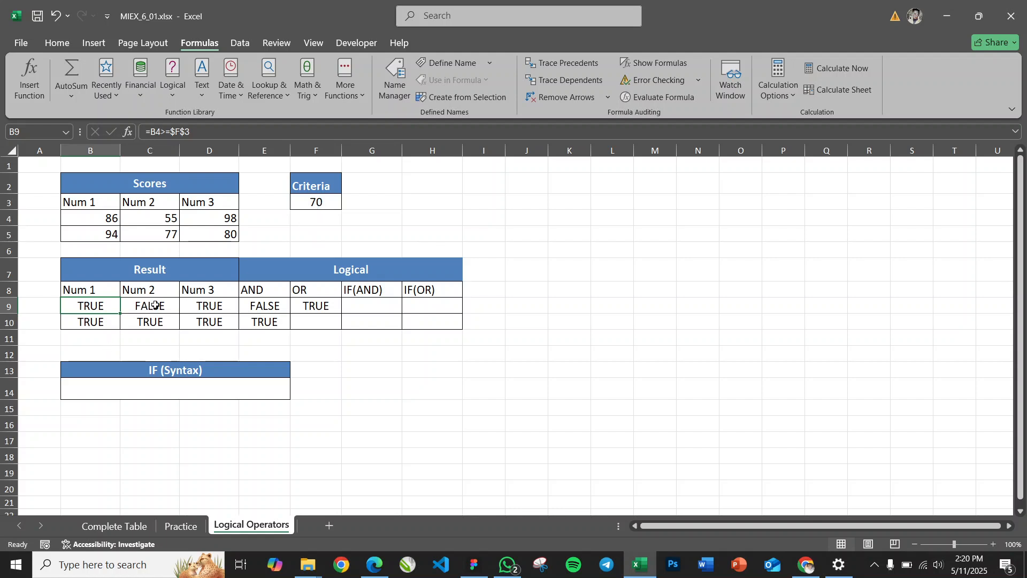
{"action": "left_click", "coordinate": [319, 304]}
{"action": "left_click_drag", "start_coordinate": [341, 314], "coordinate": [341, 327]}
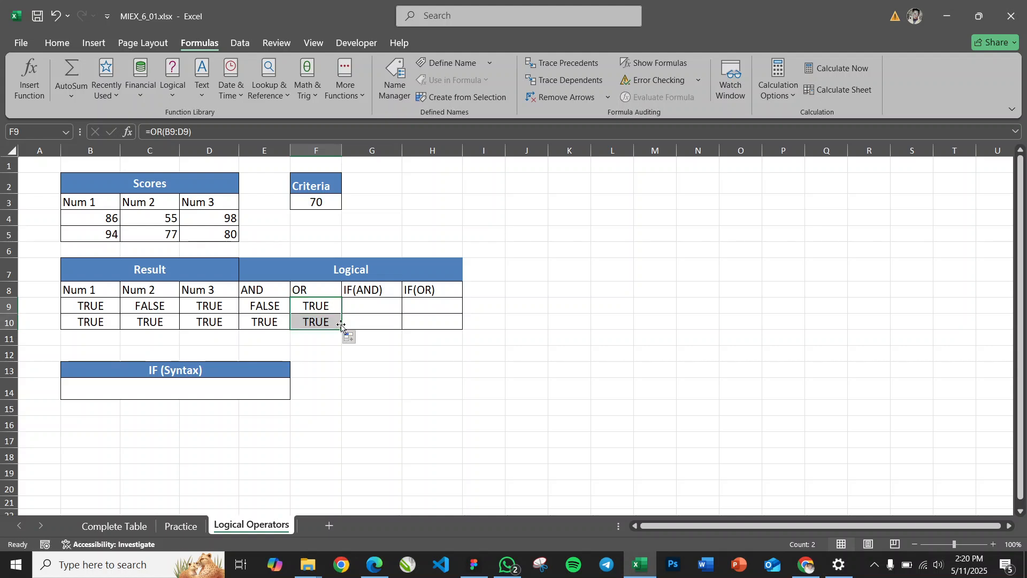
{"action": "left_click", "coordinate": [316, 322]}
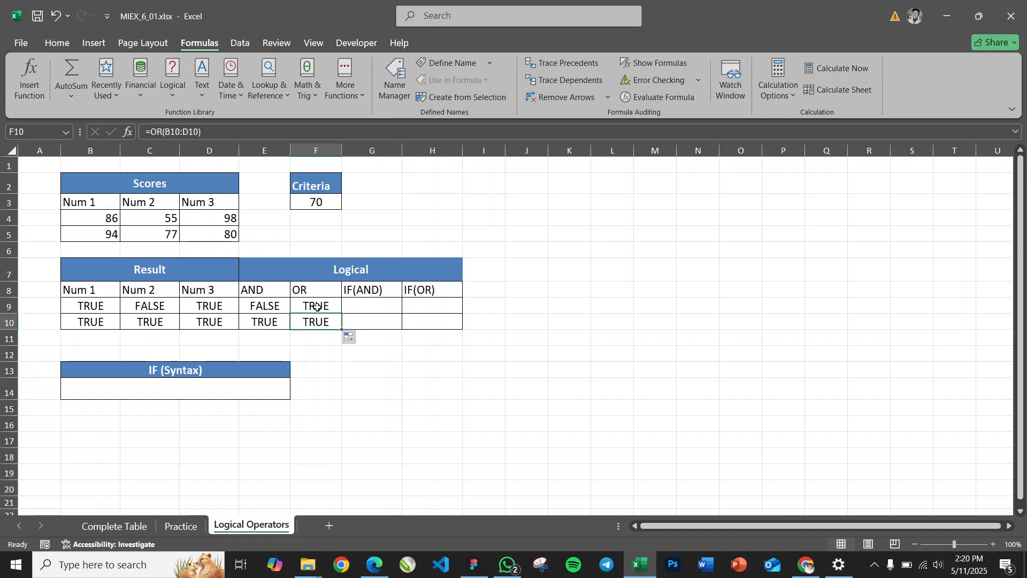
{"action": "left_click", "coordinate": [262, 292]}
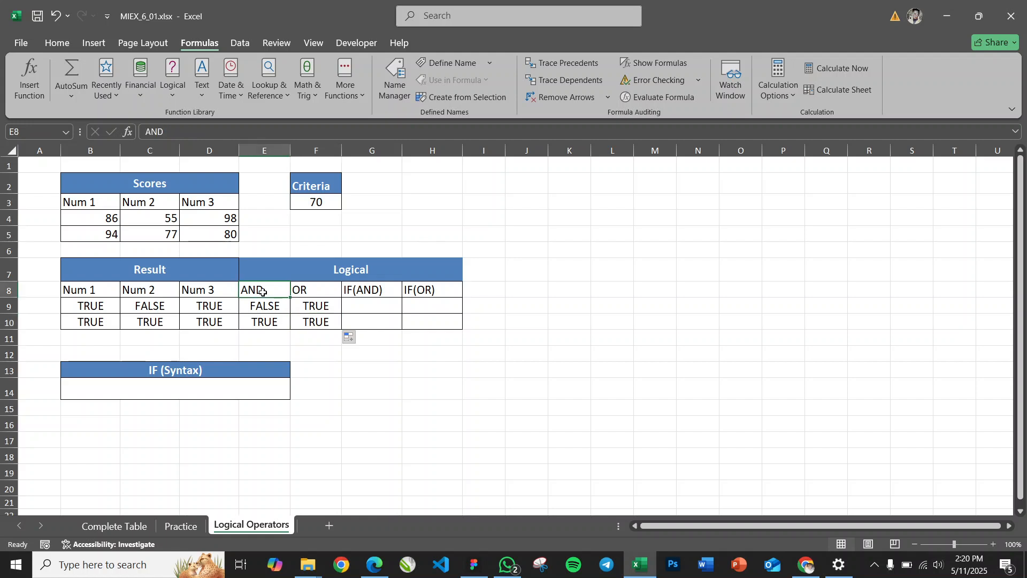
{"action": "left_click", "coordinate": [266, 308]}
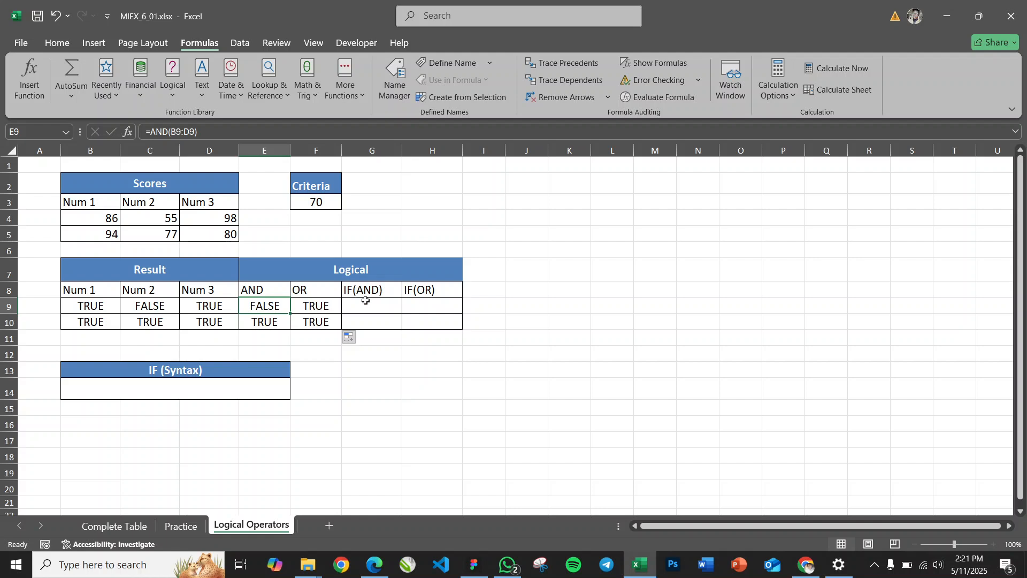
Begin the IF syntax example in merged cell B14 with =IF(condition,"value if true"
{"action": "left_click", "coordinate": [255, 391]}
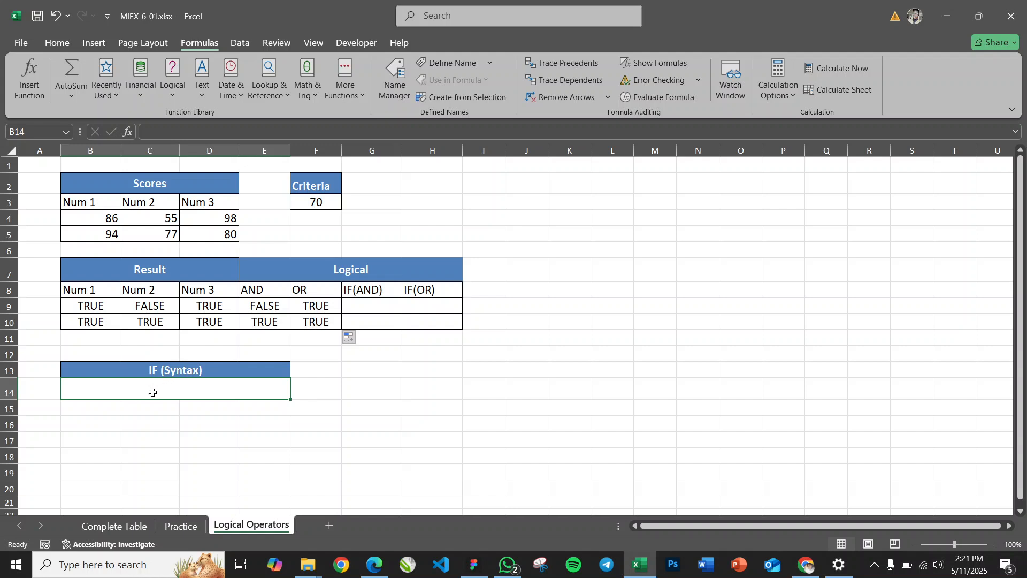
{"action": "type", "text": "="}
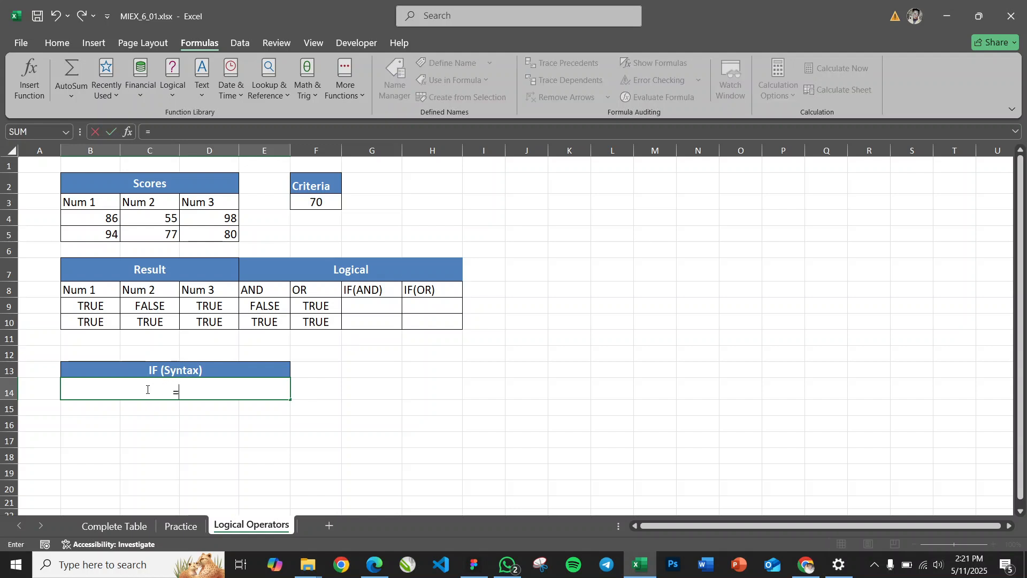
{"action": "type", "text": "IF("}
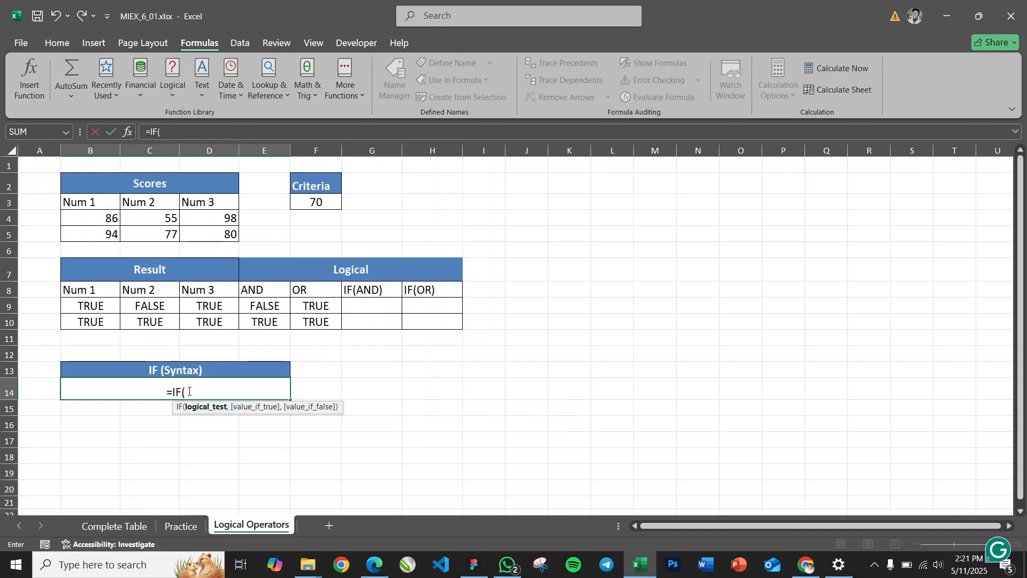
{"action": "type", "text": "con"}
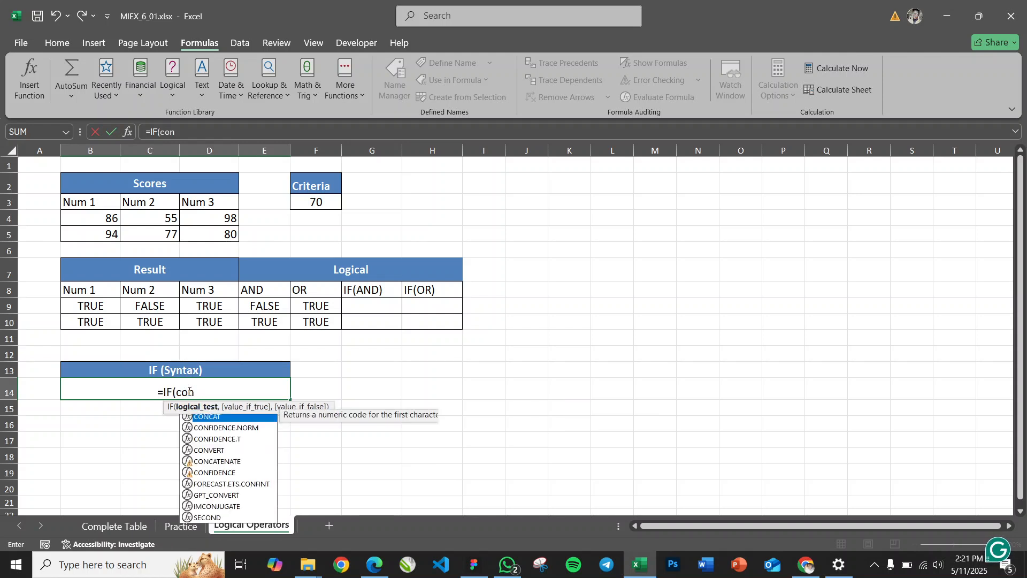
{"action": "type", "text": "dition,"}
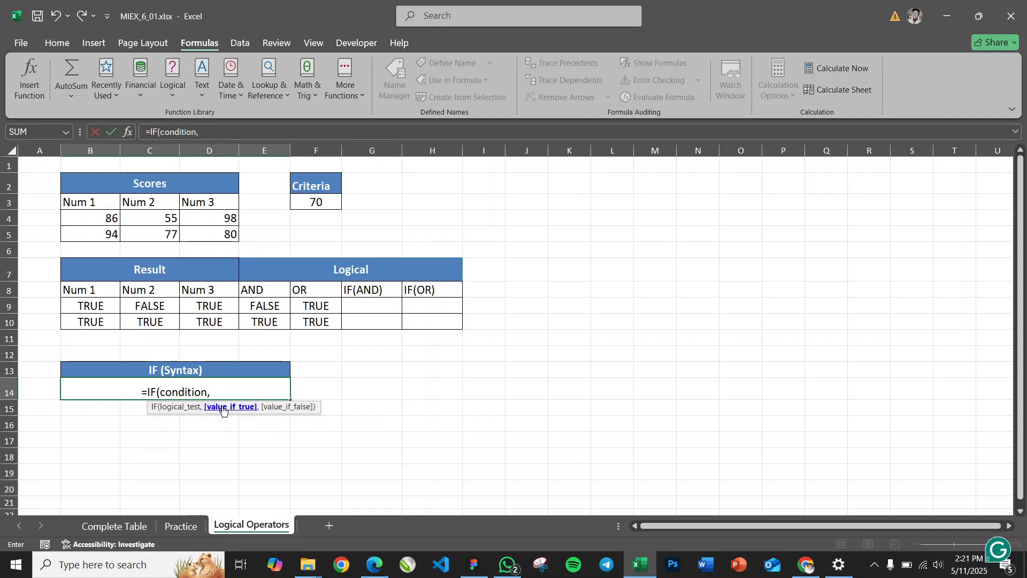
{"action": "type", "text": "\""}
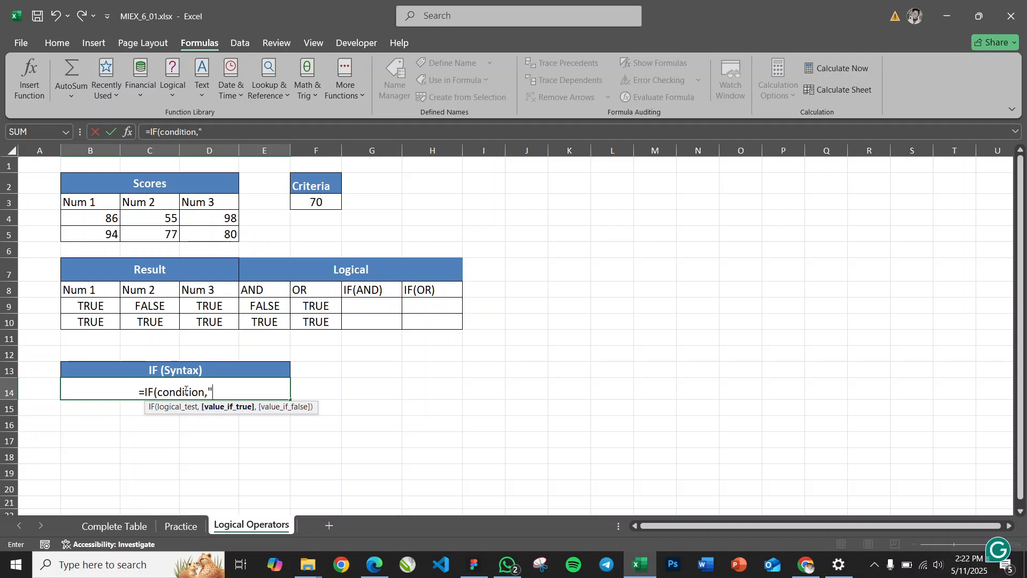
{"action": "type", "text": "vAL"}
{"action": "key", "text": "BackSpace"}
{"action": "key", "text": "BackSpace"}
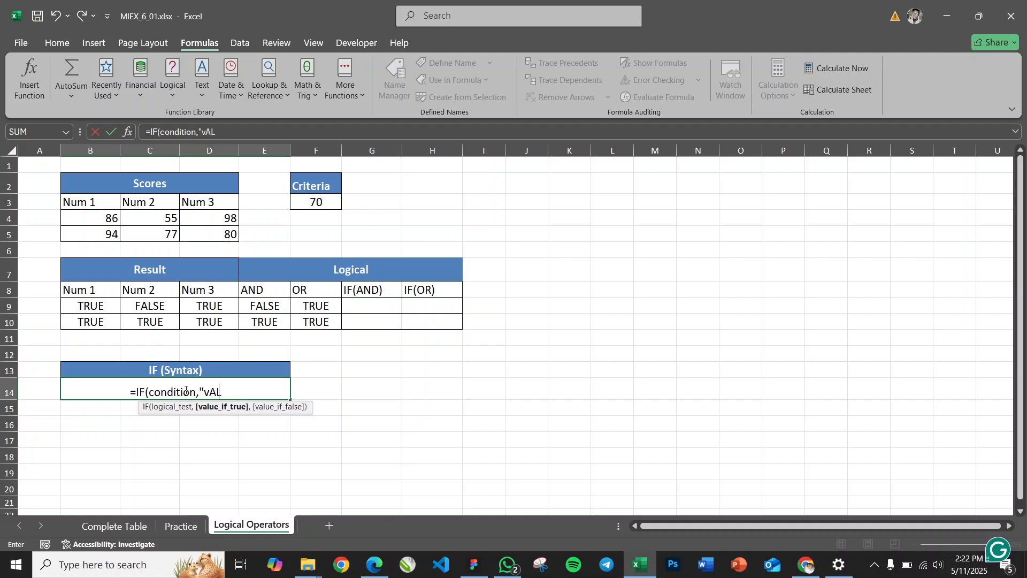
{"action": "type", "text": "alur"}
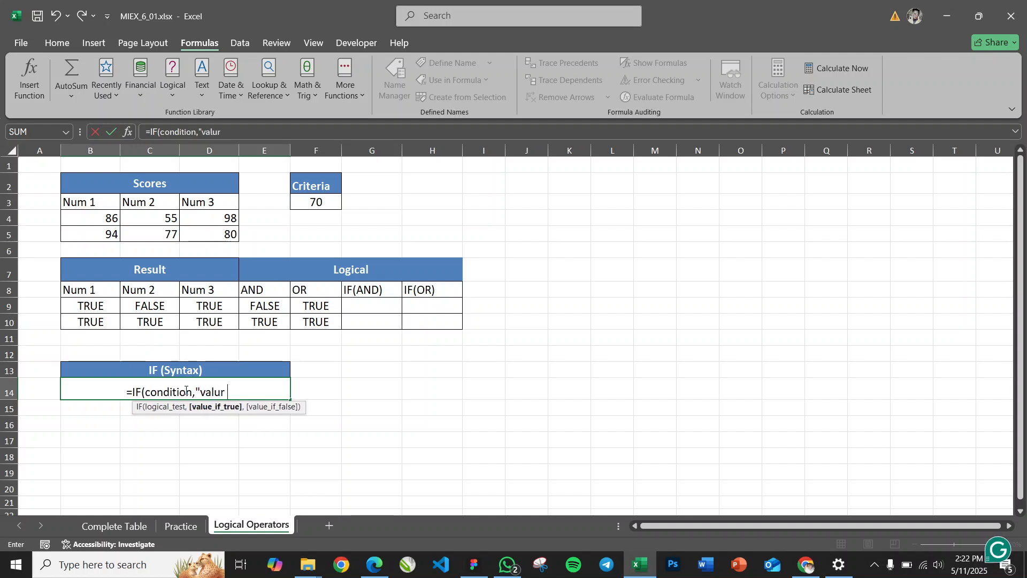
{"action": "key", "text": "BackSpace"}
{"action": "type", "text": "e if true"}
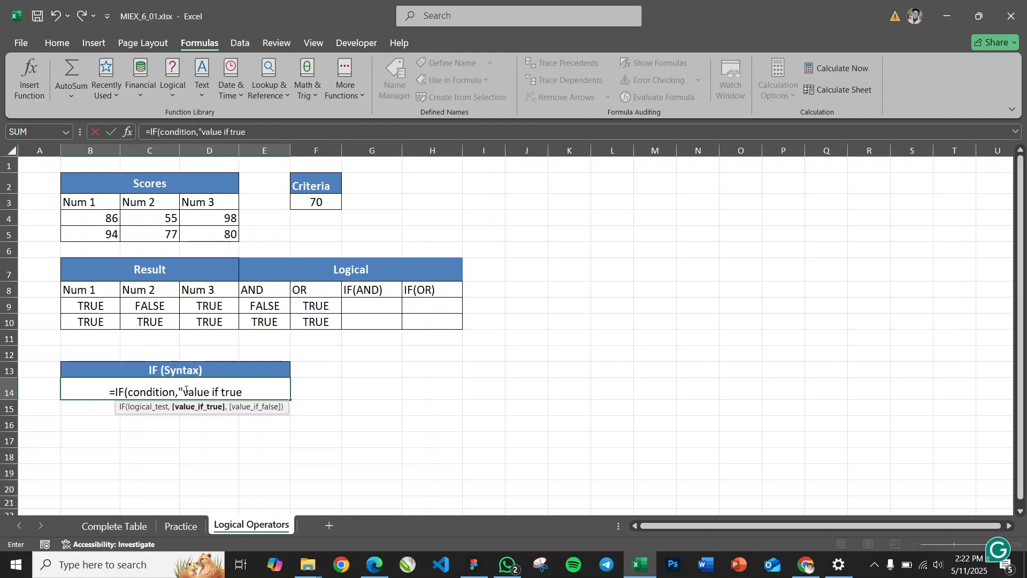
{"action": "type", "text": "\""}
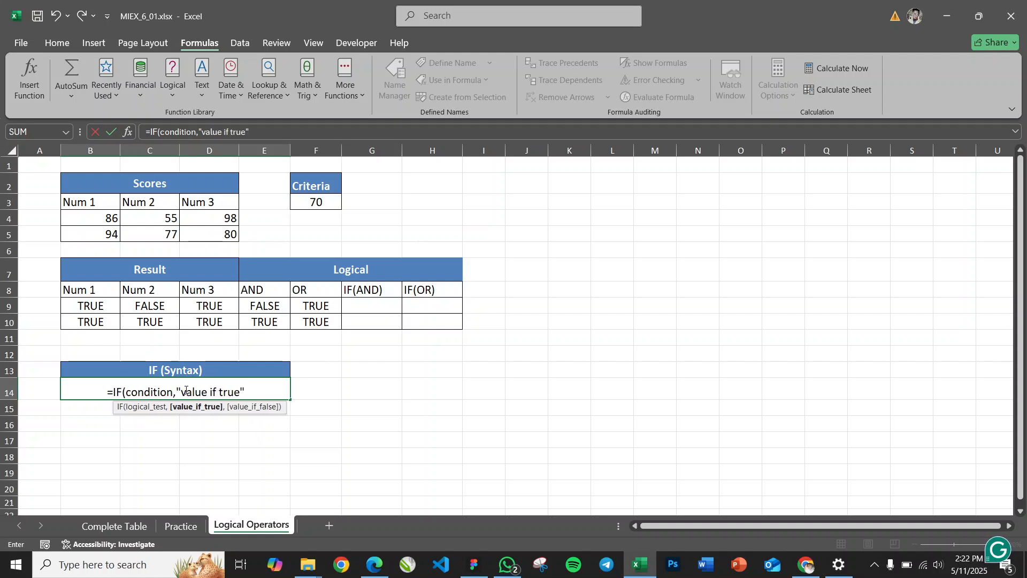
{"action": "type", "text": ","}
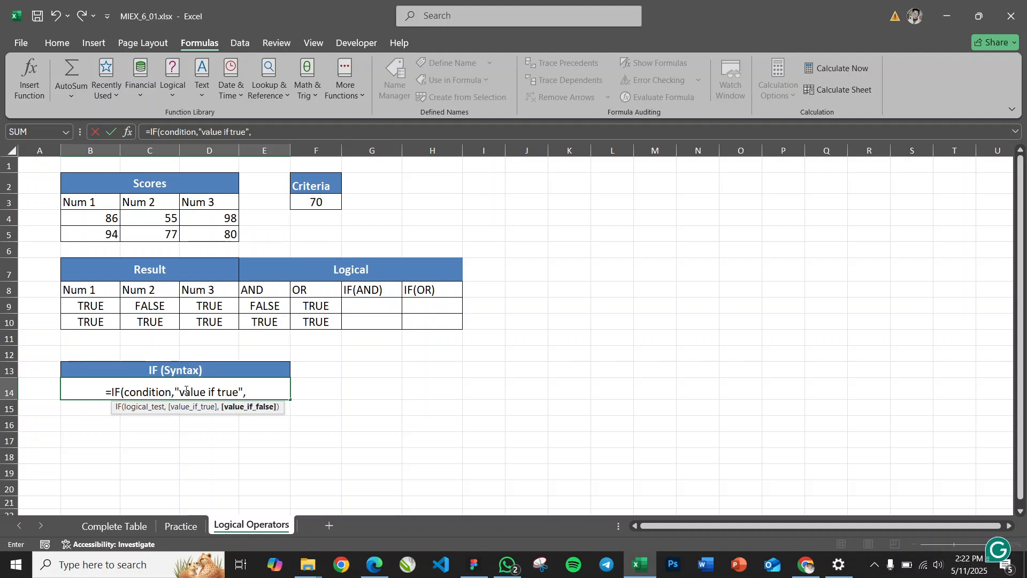
{"action": "type", "text": "\"val"}
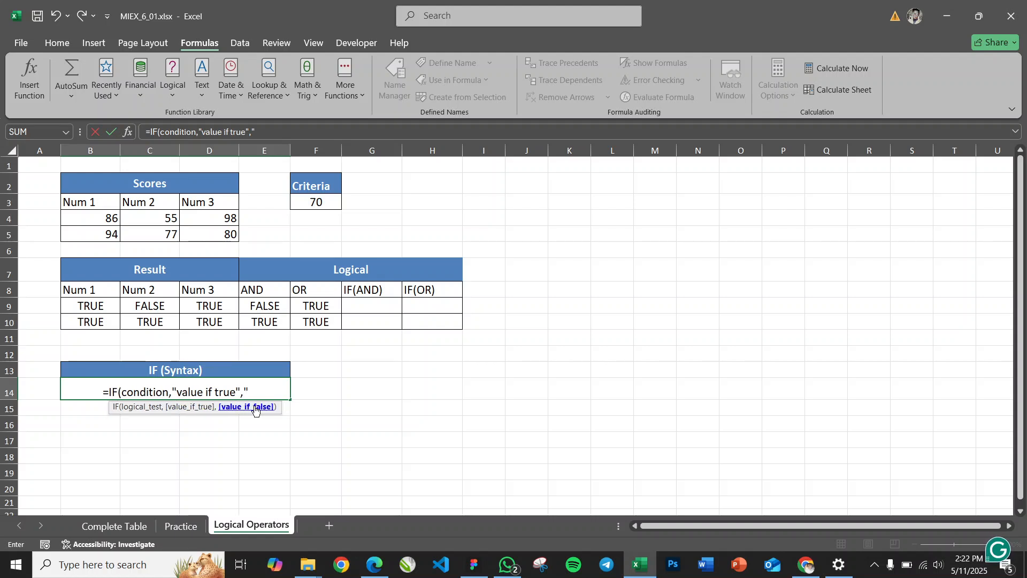
{"action": "type", "text": "ue"}
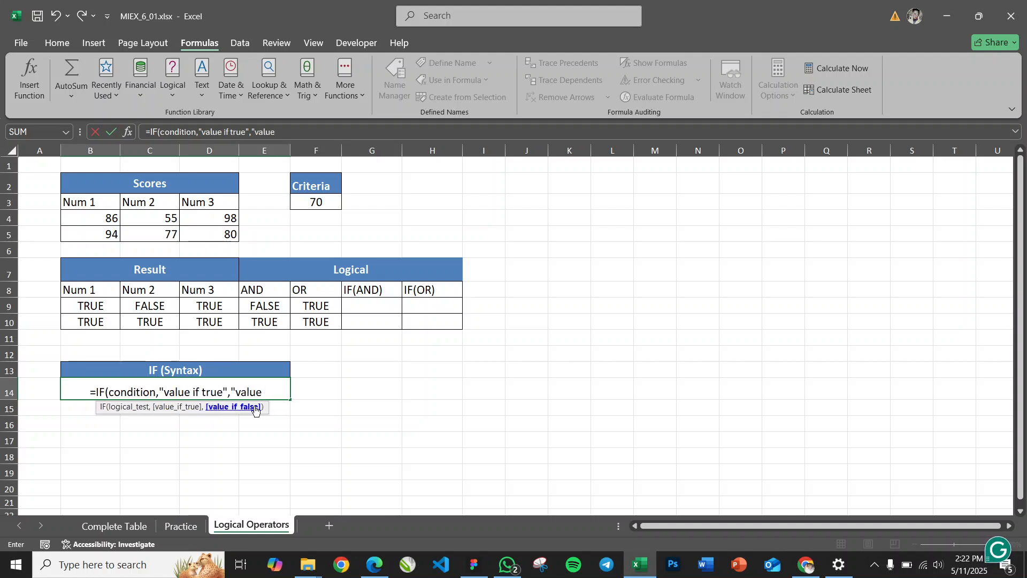
{"action": "type", "text": " if fals"}
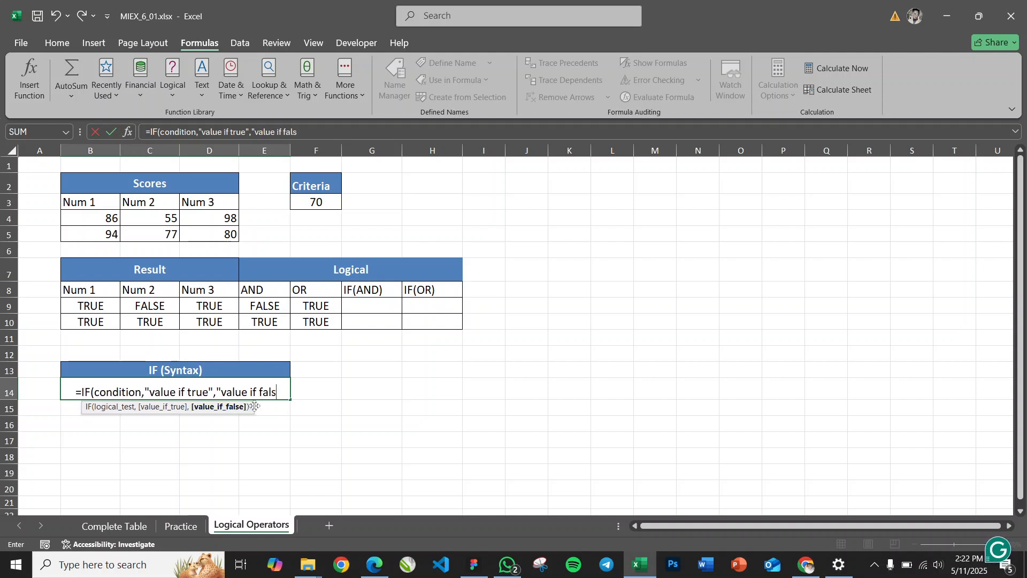
{"action": "type", "text": "e\")"}
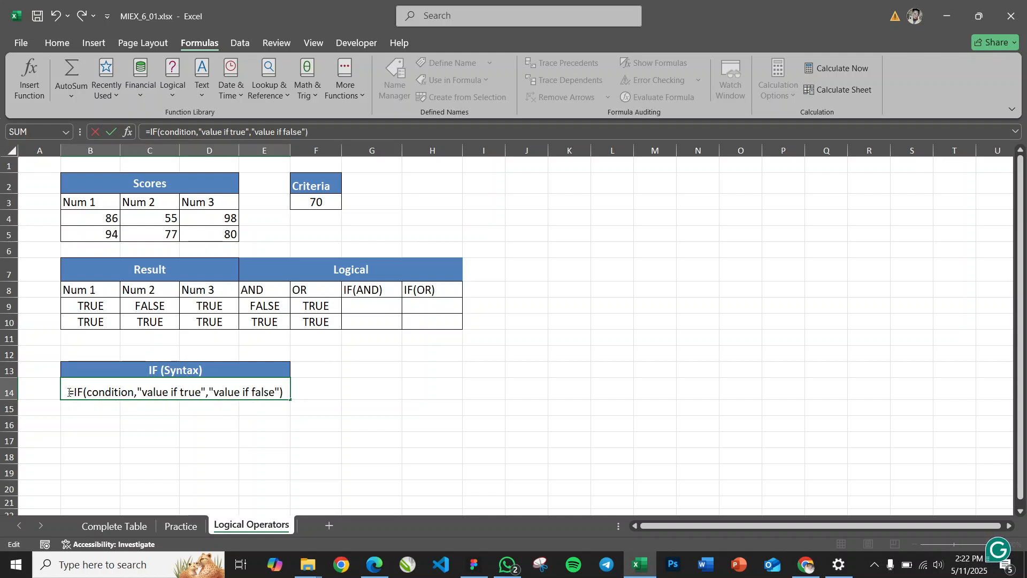
{"action": "type", "text": "'"}
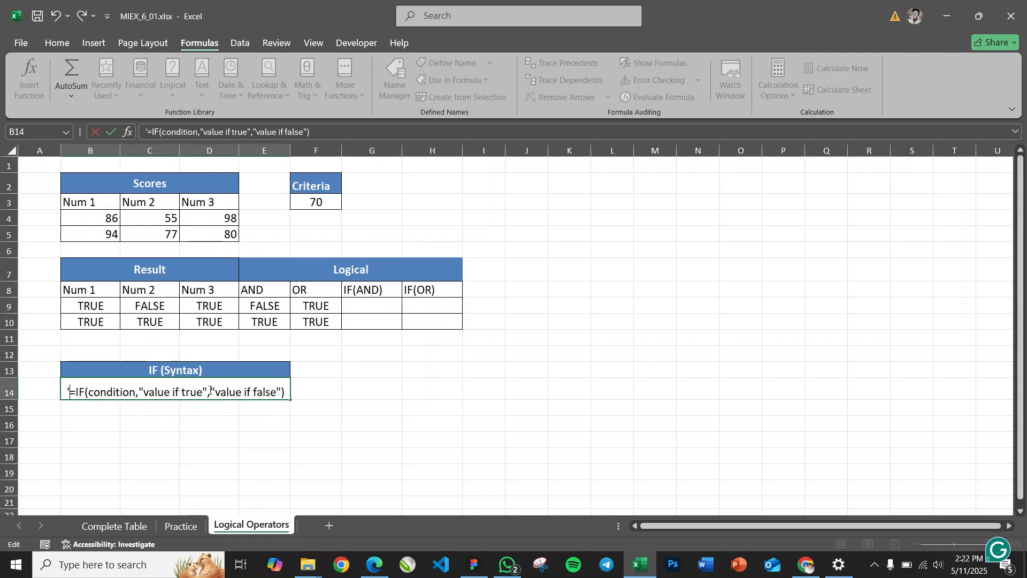
Complete the syntax example in B14 with "value if false" and a leading apostrophe so the whole formula is stored as text
{"action": "key", "text": "Return"}
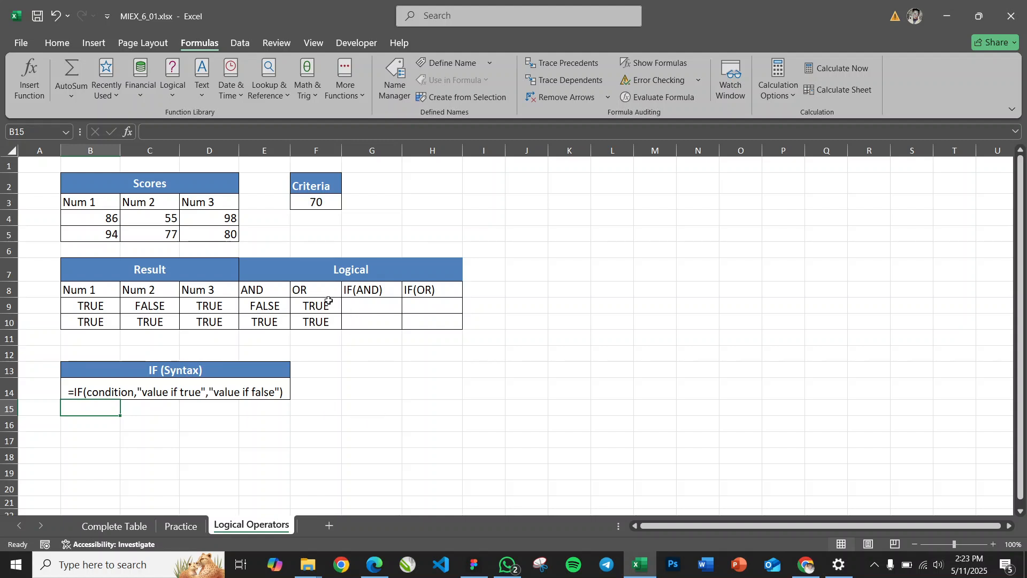
Widen column I and enter =IF(D4>=$F$3,"Pass","Fail") in cell I3
{"action": "left_click", "coordinate": [475, 203]}
{"action": "left_click_drag", "start_coordinate": [506, 152], "coordinate": [633, 161]}
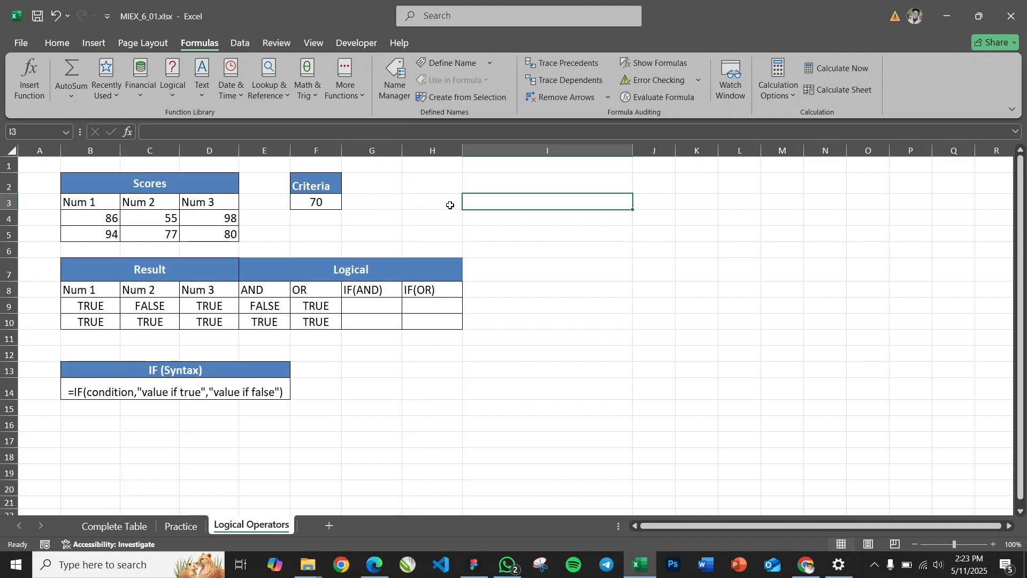
{"action": "type", "text": "=IF("}
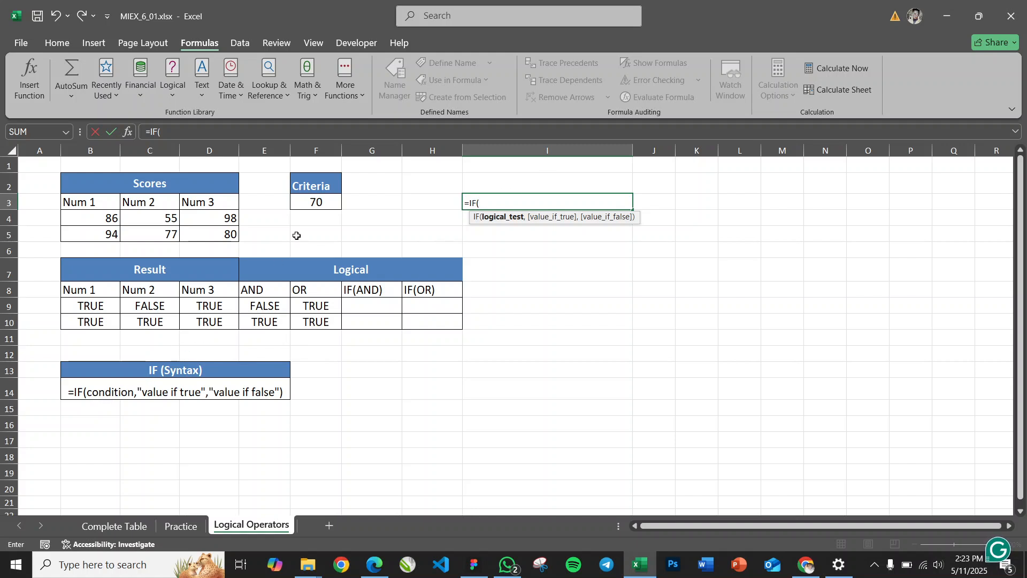
{"action": "left_click", "coordinate": [217, 217]}
{"action": "type", "text": ">="}
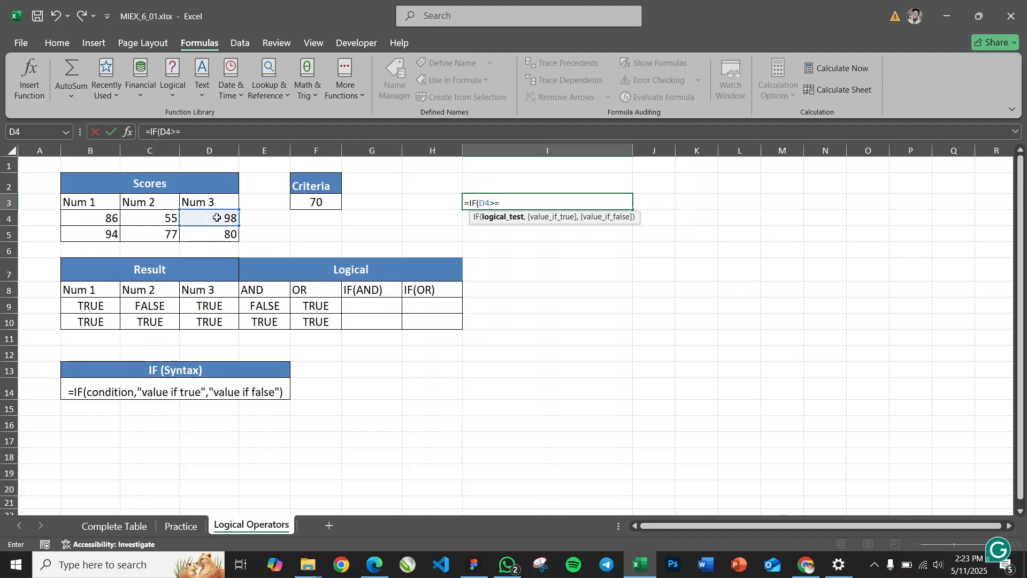
{"action": "left_click", "coordinate": [320, 202]}
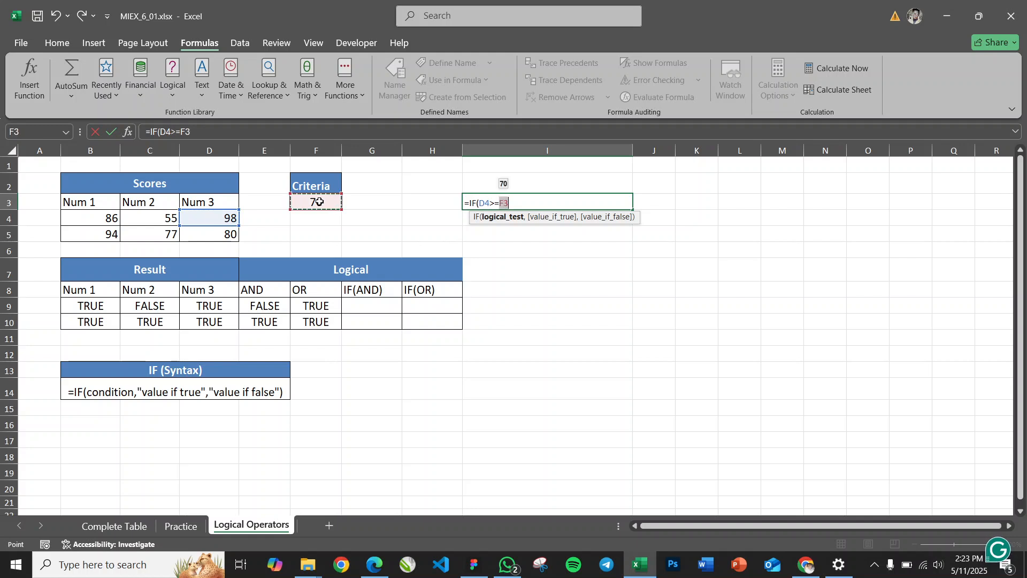
{"action": "key", "text": "F4"}
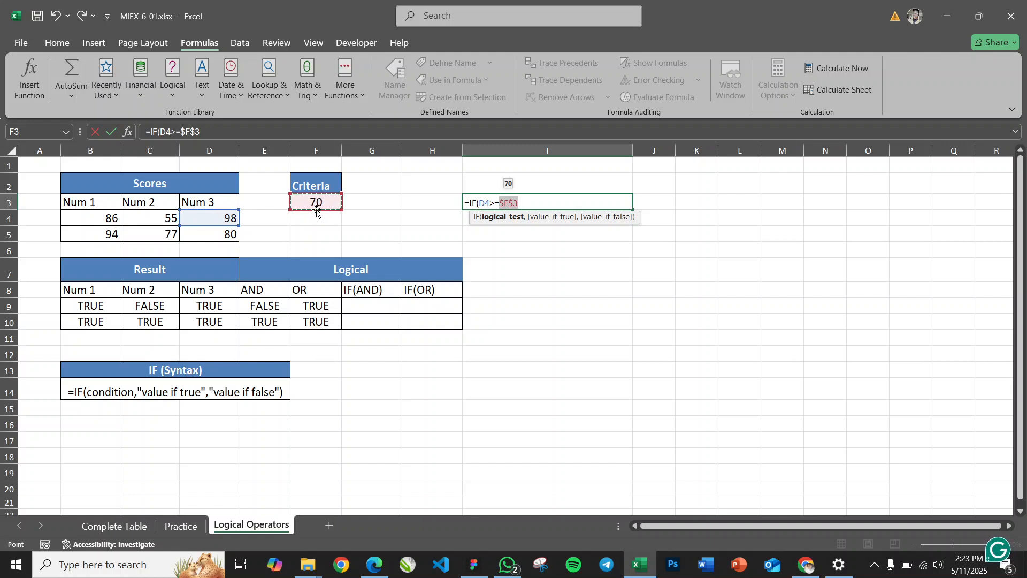
{"action": "type", "text": ","}
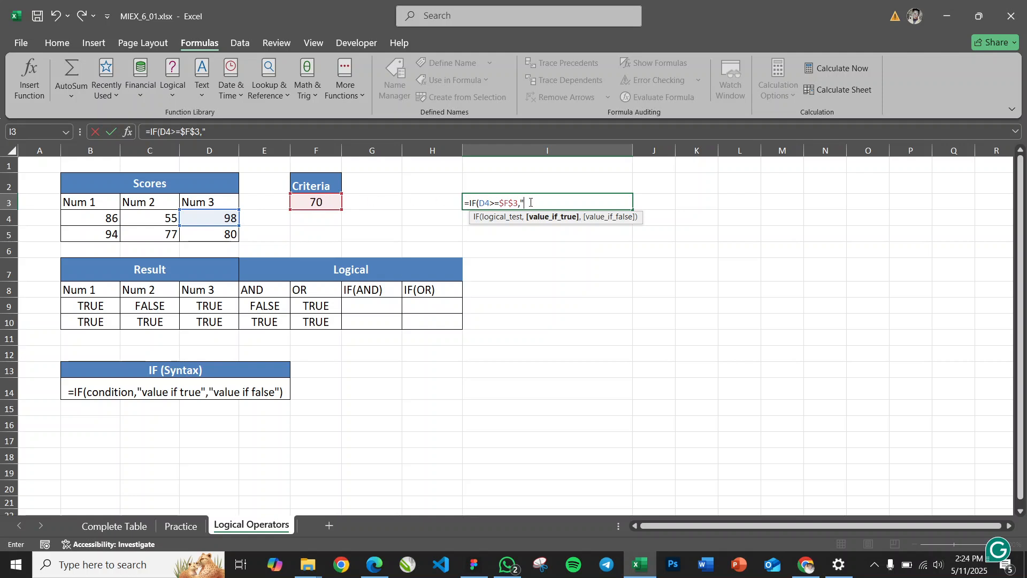
{"action": "type", "text": "ass\",\"Fail"}
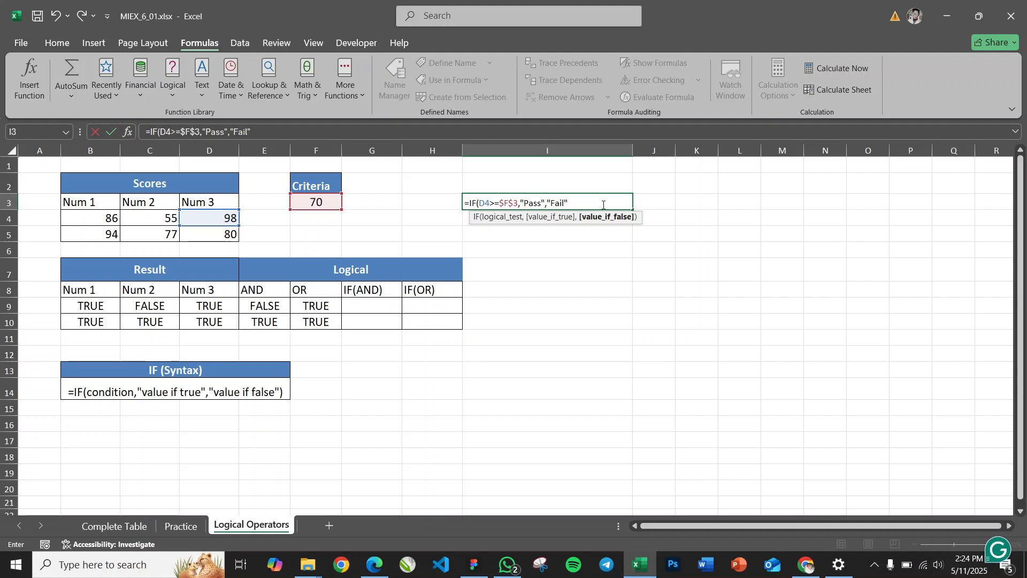
{"action": "type", "text": ")"}
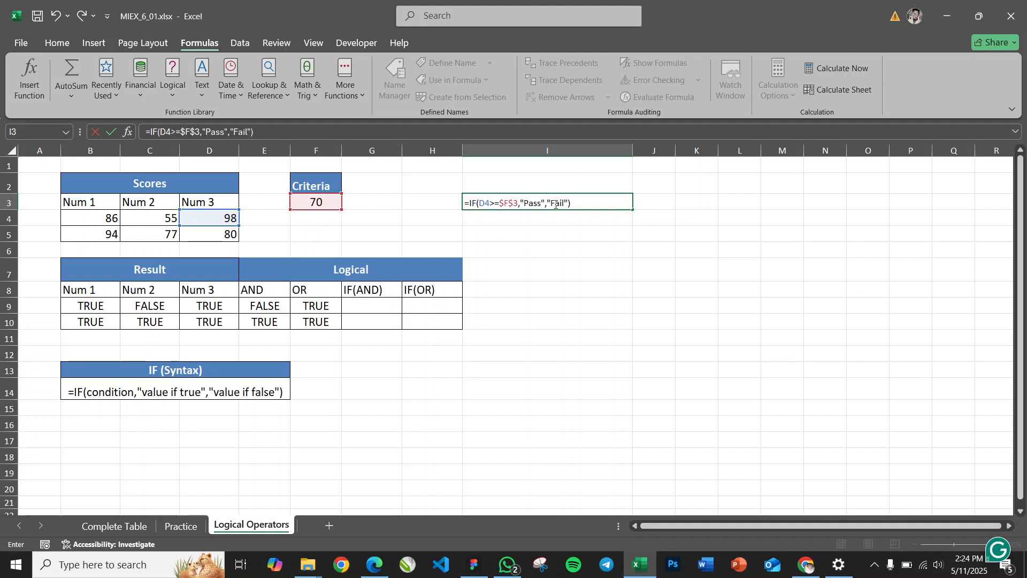
{"action": "key", "text": "Return"}
{"action": "left_click", "coordinate": [501, 203]}
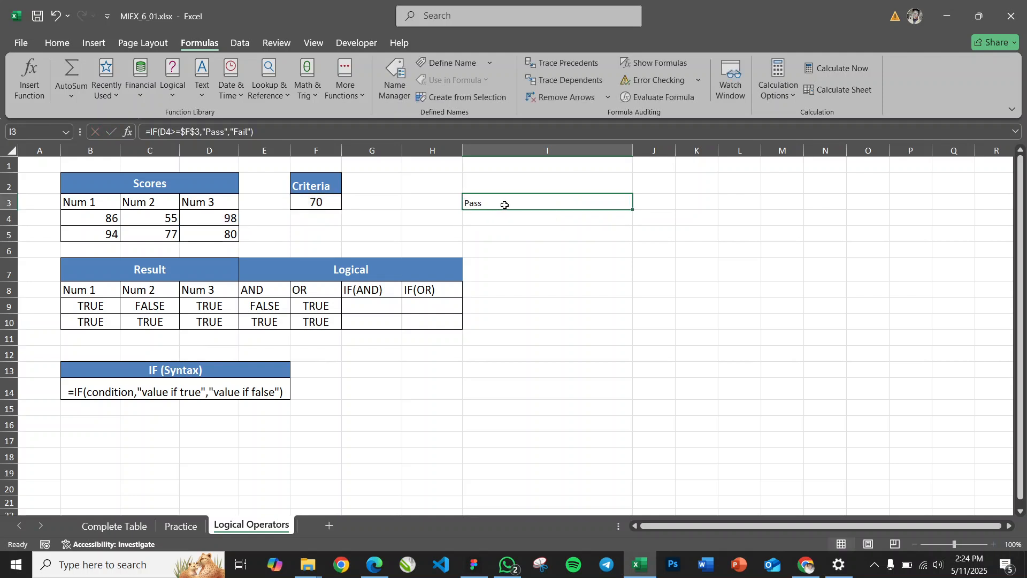
Test the IF formula by setting the Num 3 score in D4 to 40, and undo that change before reviewing the formula in I3
{"action": "left_click", "coordinate": [223, 219]}
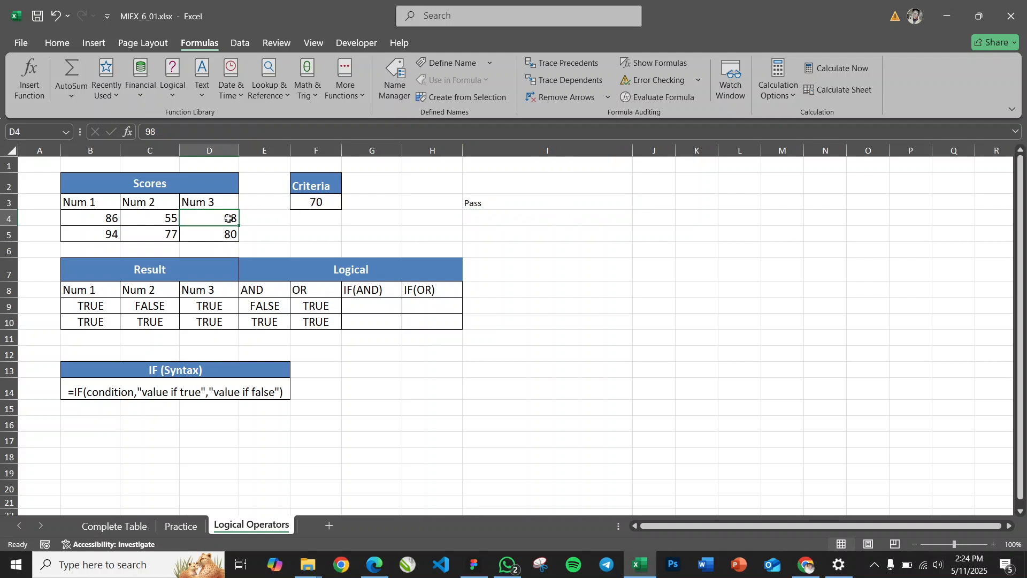
{"action": "type", "text": "40"}
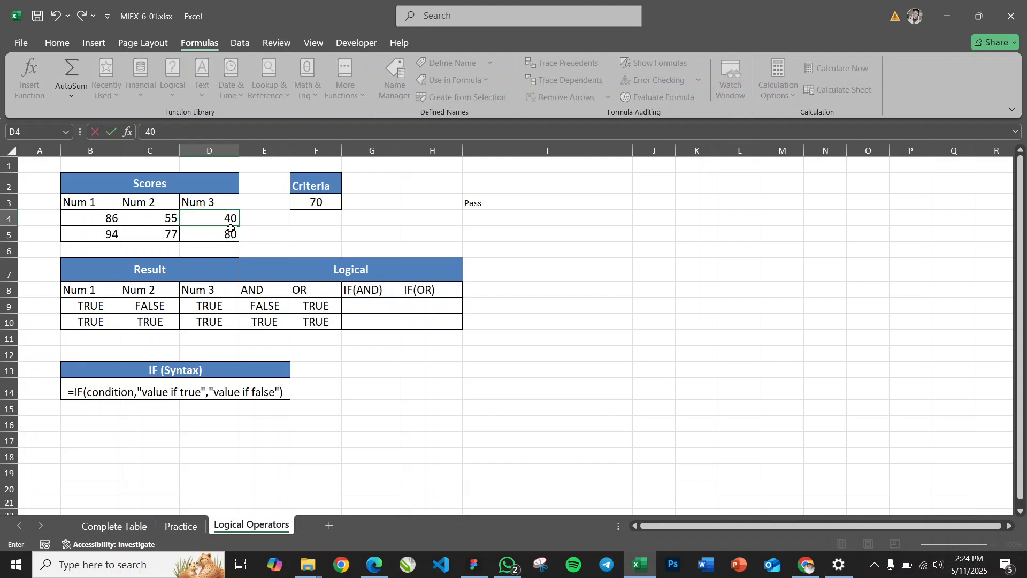
{"action": "key", "text": "Return"}
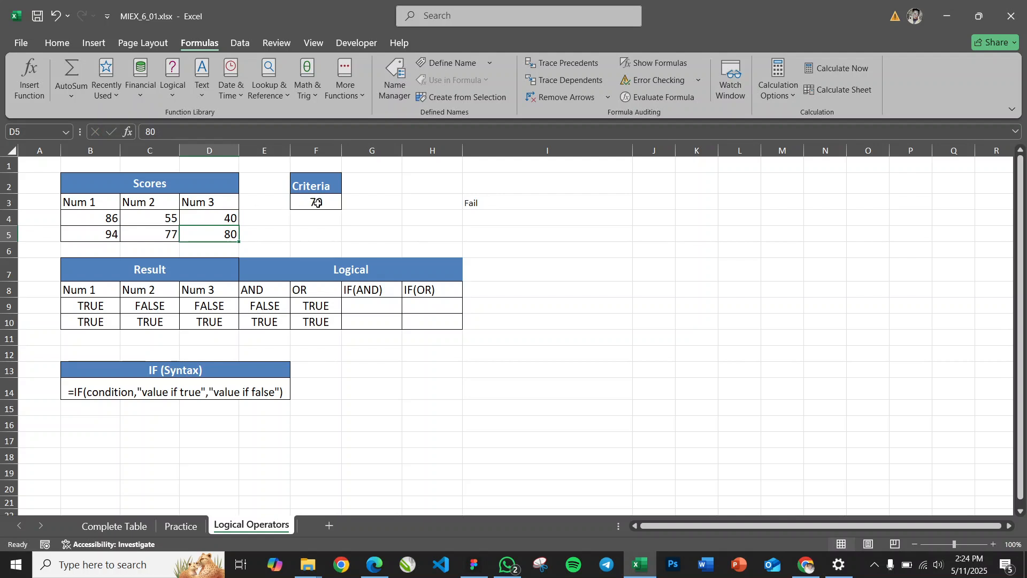
{"action": "key", "text": "ctrl+z"}
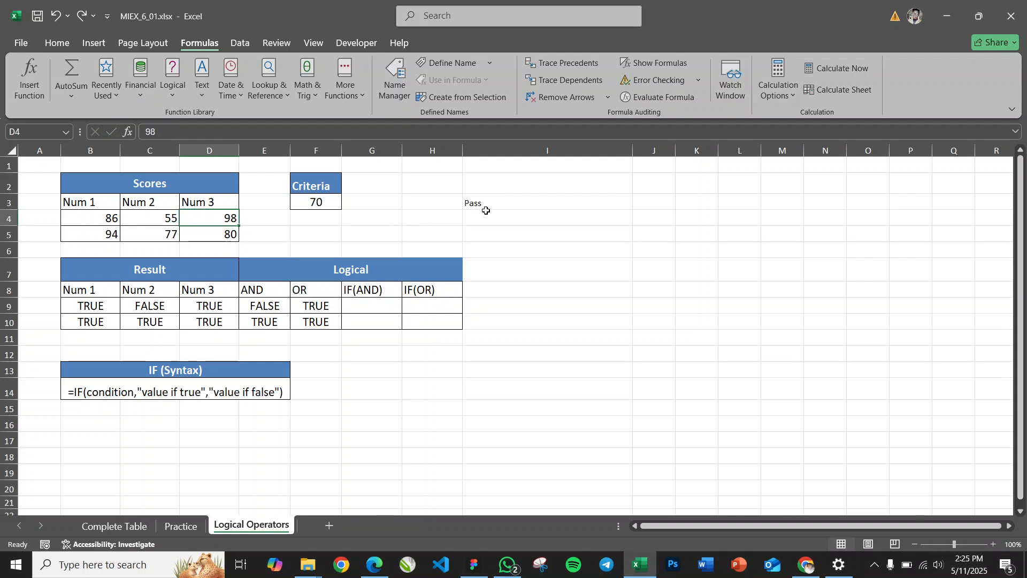
{"action": "double_click", "coordinate": [492, 205]}
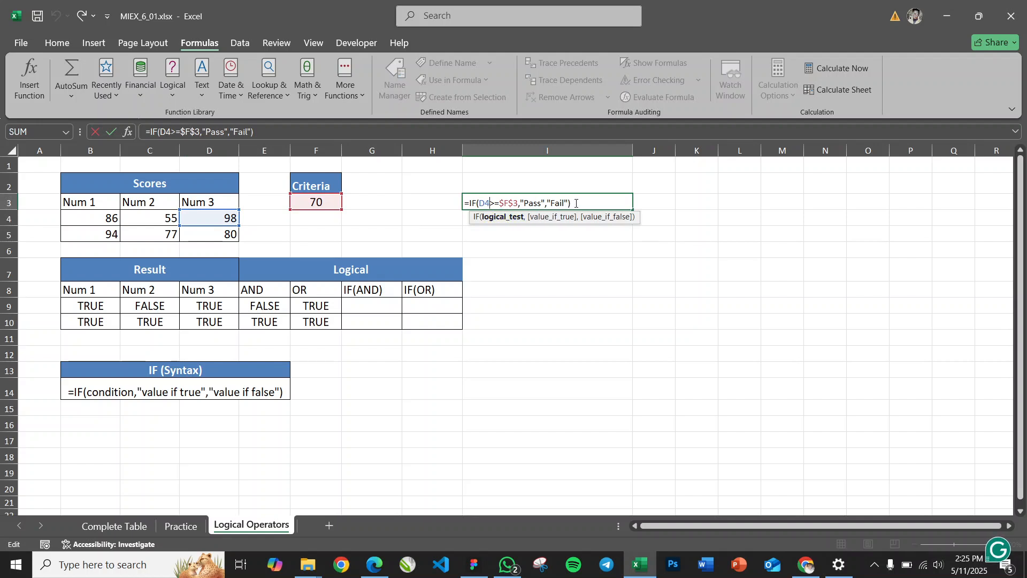
{"action": "key", "text": "Return"}
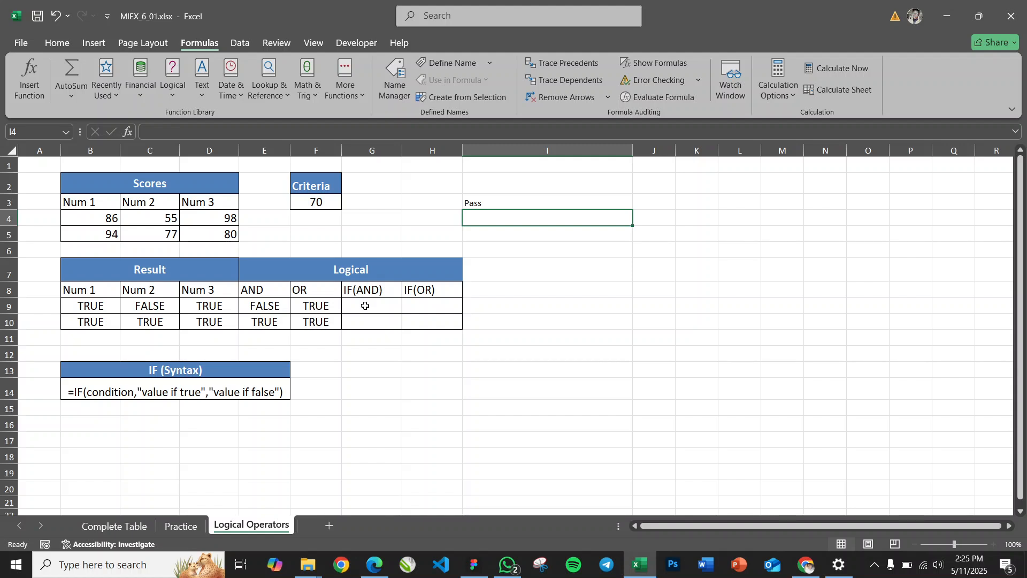
Begin the IF(AND) formula in cell G9 with =IF(AND(B9:D9), using the first row of results as the condition
{"action": "left_click", "coordinate": [365, 305]}
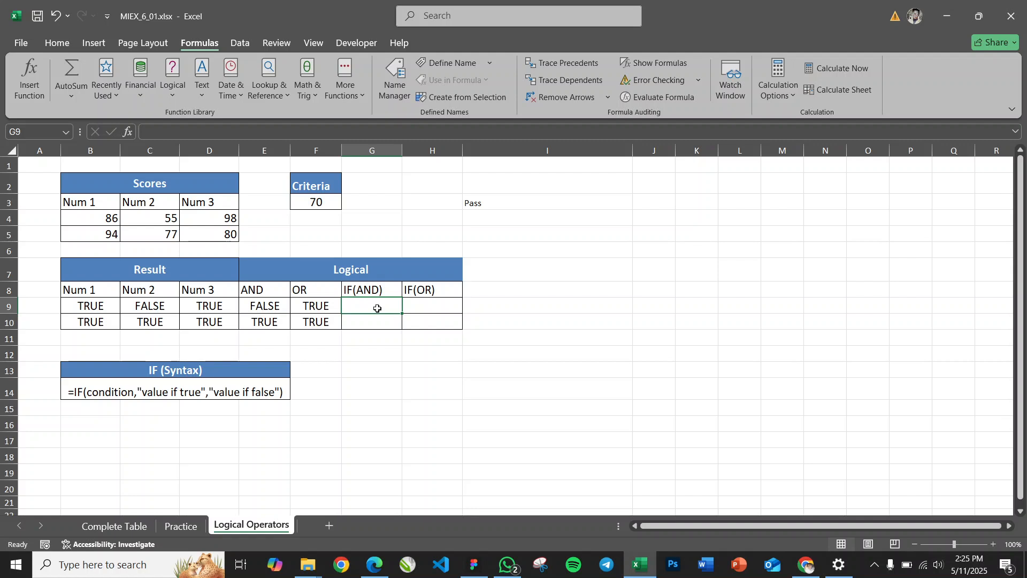
{"action": "type", "text": "=IF("}
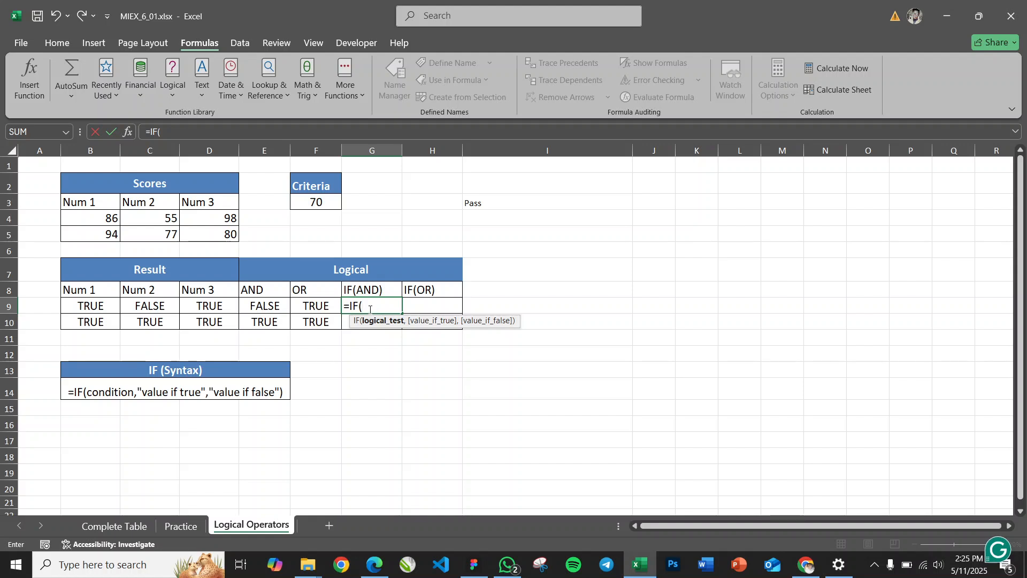
{"action": "type", "text": "AND("}
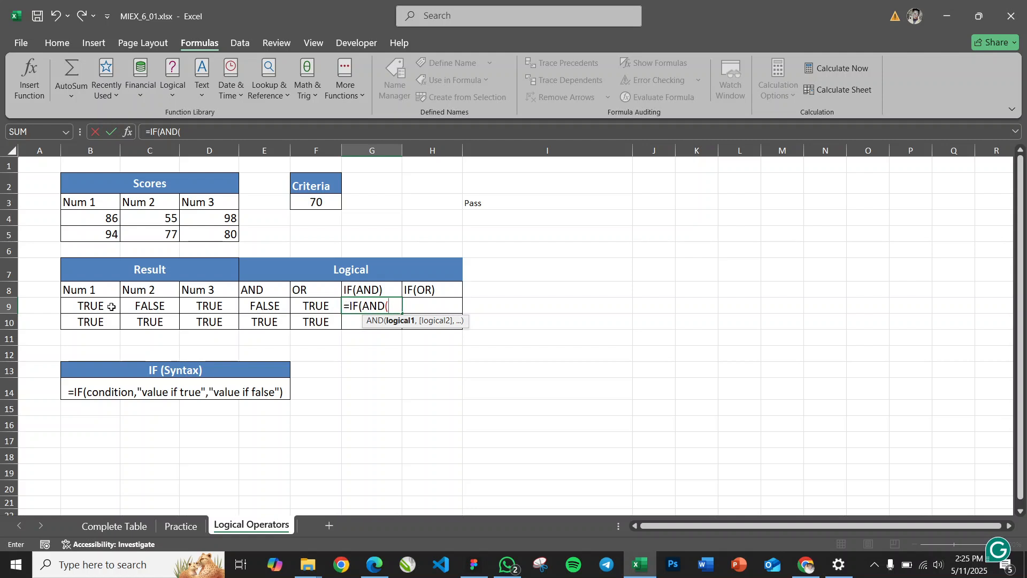
{"action": "left_click_drag", "start_coordinate": [99, 305], "coordinate": [212, 306]}
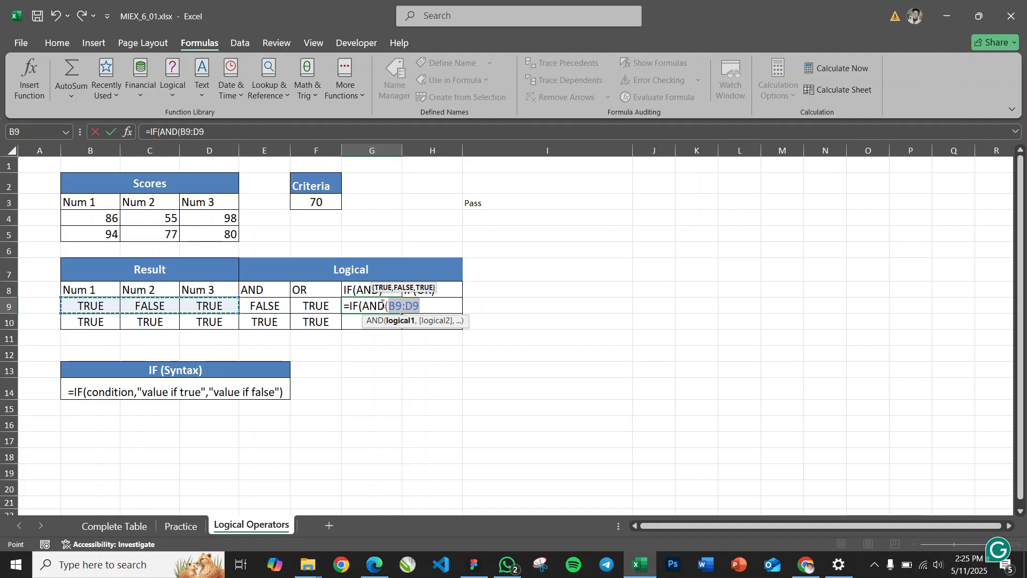
{"action": "type", "text": ")"}
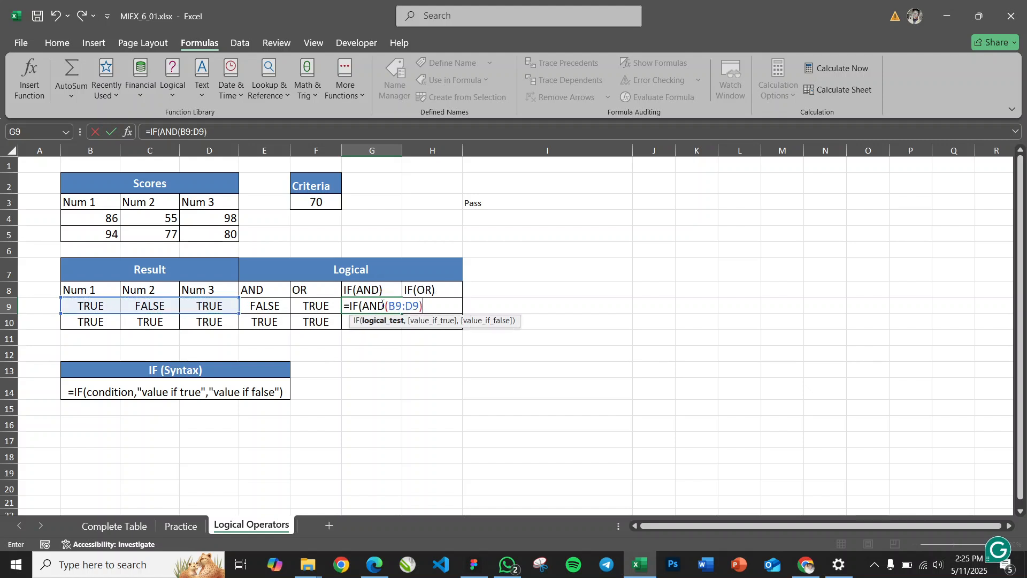
{"action": "type", "text": ","}
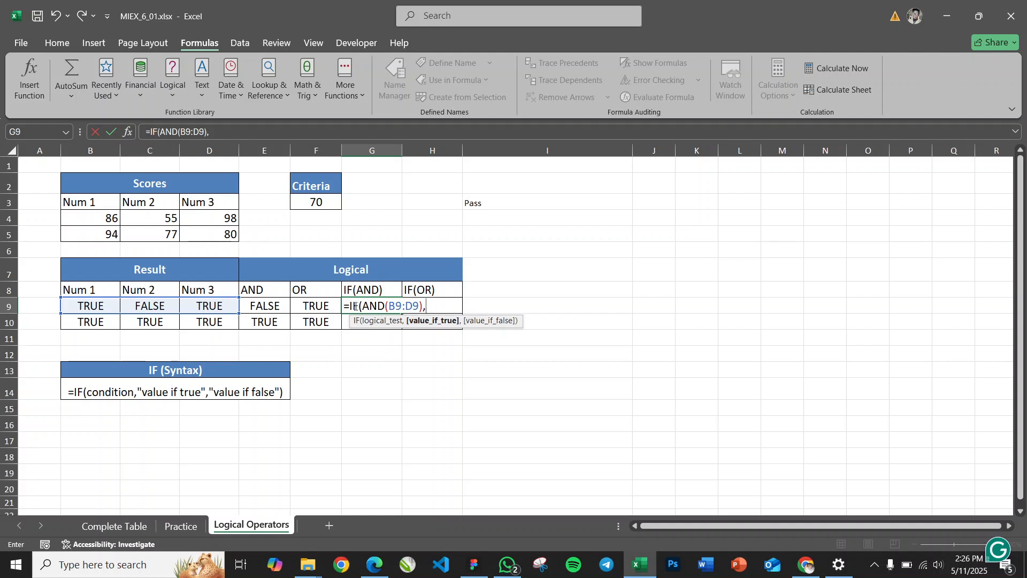
{"action": "left_click_drag", "start_coordinate": [360, 307], "coordinate": [426, 306]}
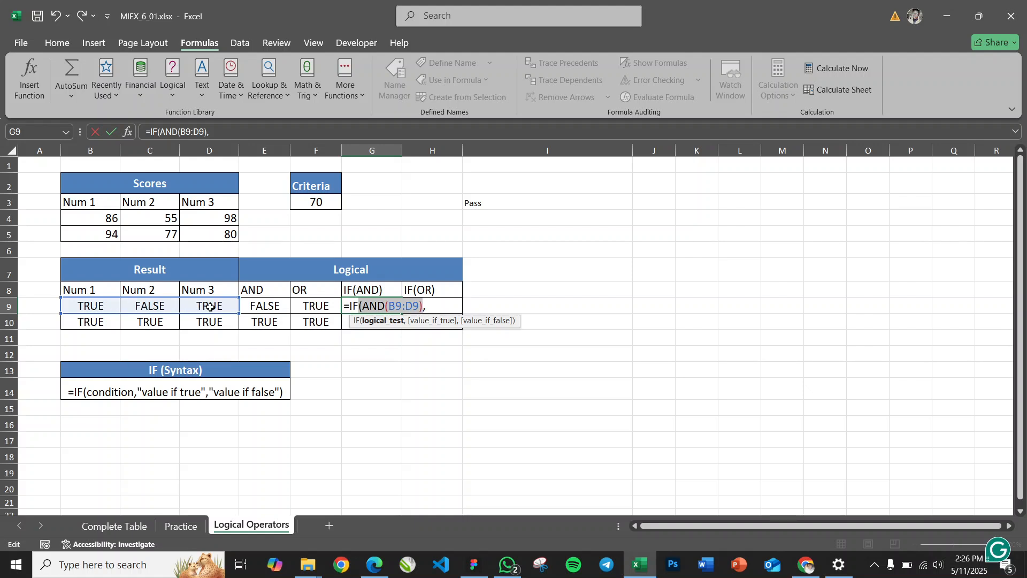
{"action": "left_click", "coordinate": [428, 306]}
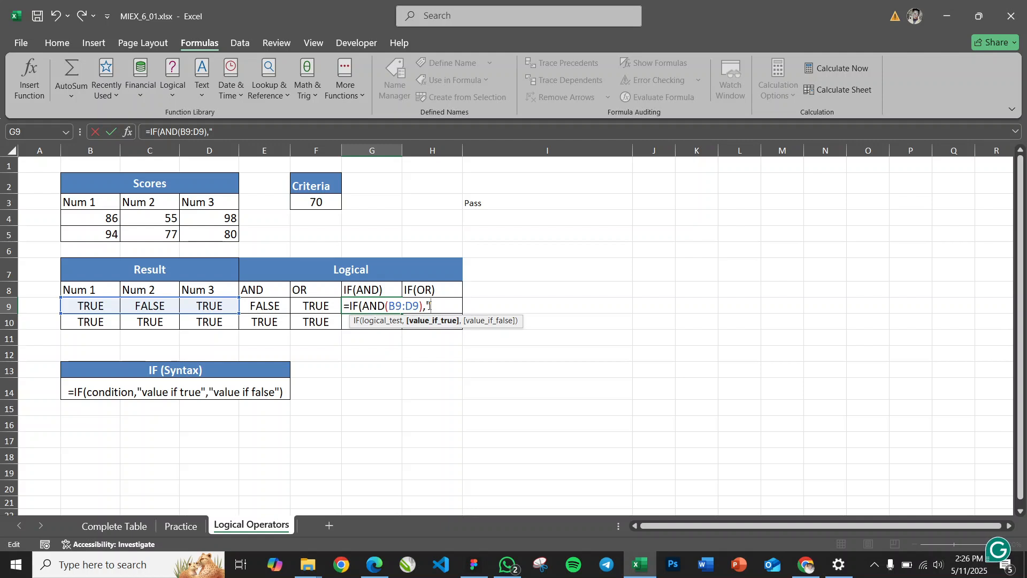
Complete the G9 formula as =IF(AND(B9:D9),"Pass","Fail") and check its result against the row 9 results
{"action": "type", "text": "\"Yes"}
{"action": "key", "text": "BackSpace"}
{"action": "key", "text": "BackSpace"}
{"action": "type", "text": "Pass\","}
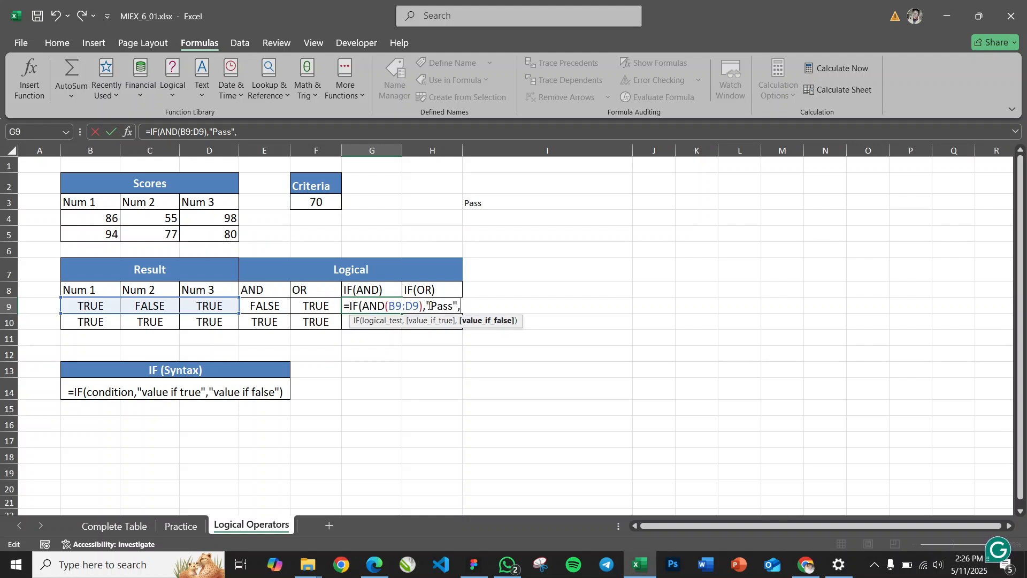
{"action": "left_click_drag", "start_coordinate": [359, 308], "coordinate": [423, 311]}
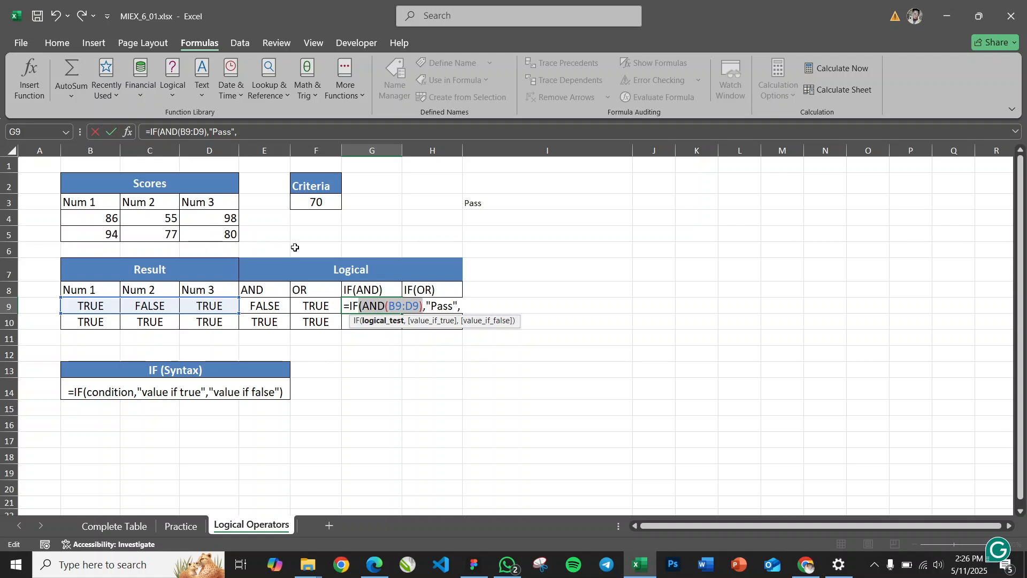
{"action": "left_click", "coordinate": [467, 306]}
{"action": "type", "text": "\""}
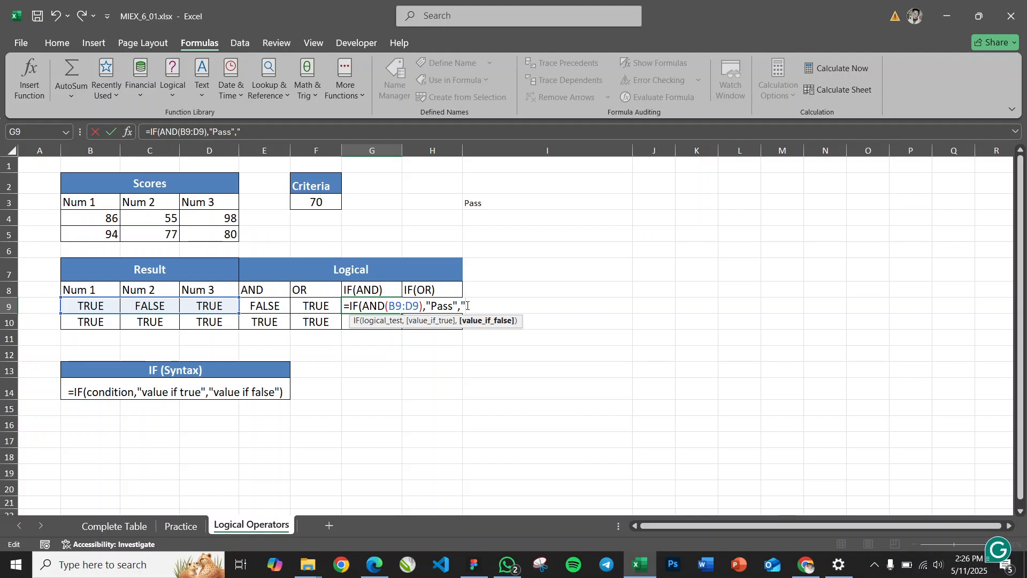
{"action": "type", "text": "Fail\")"}
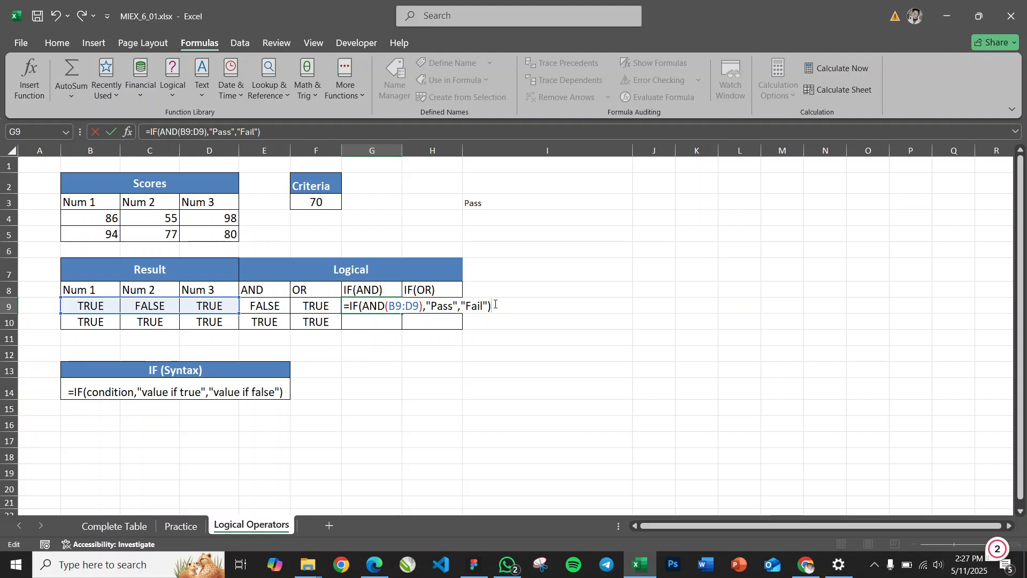
{"action": "key", "text": "Return"}
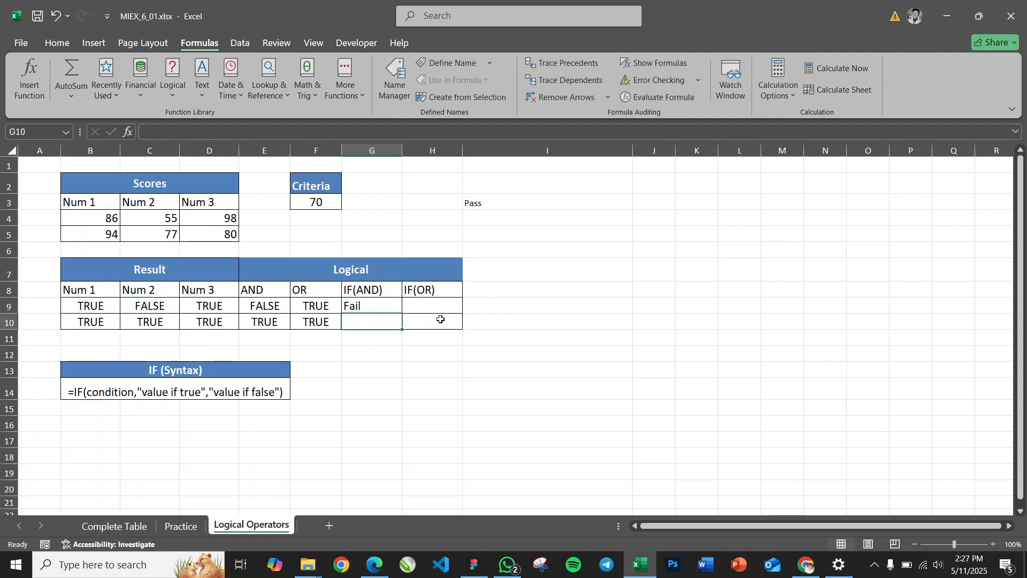
{"action": "left_click", "coordinate": [378, 307]}
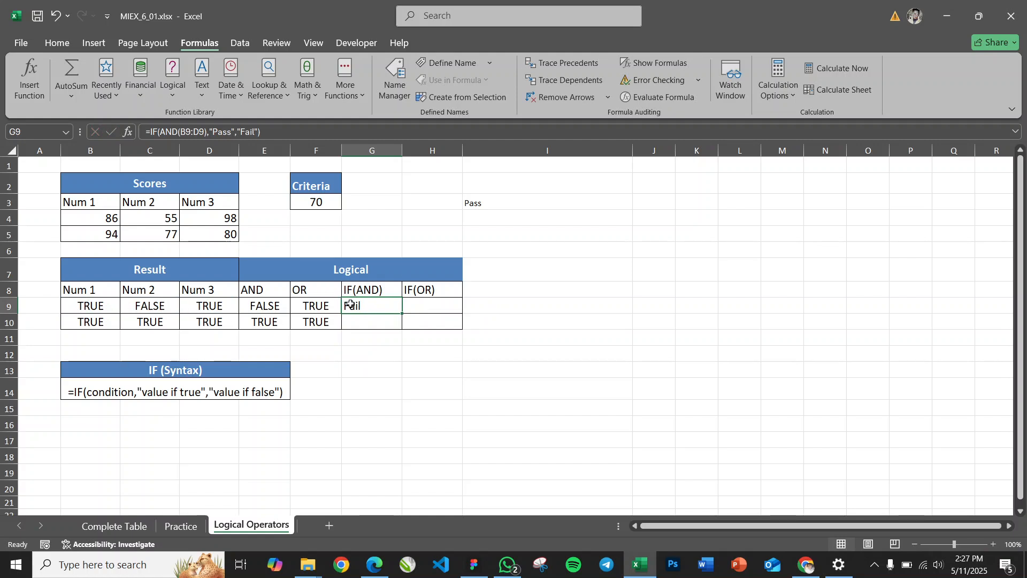
{"action": "left_click_drag", "start_coordinate": [90, 306], "coordinate": [205, 305]}
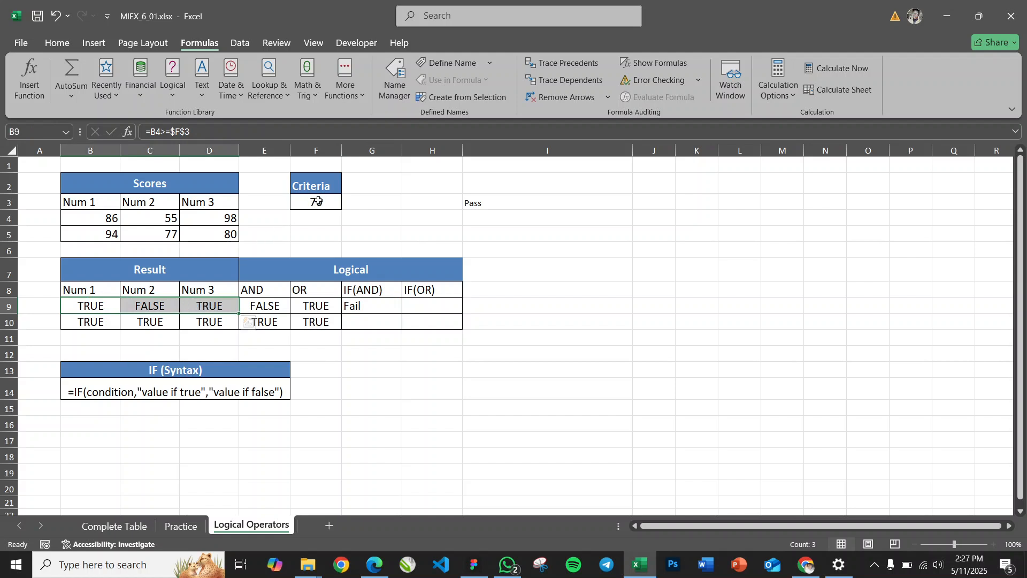
{"action": "left_click", "coordinate": [148, 306]}
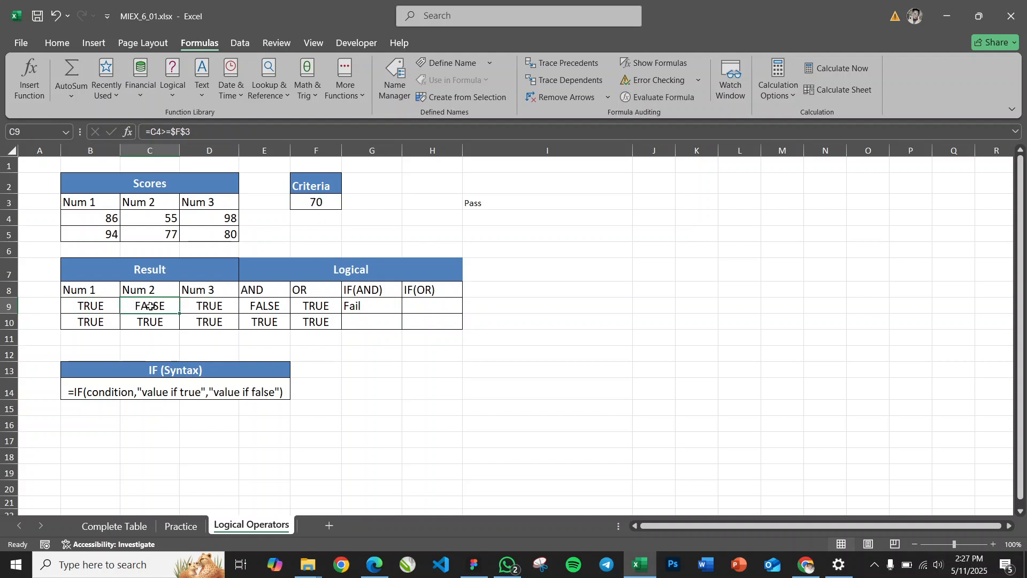
{"action": "left_click", "coordinate": [383, 307]}
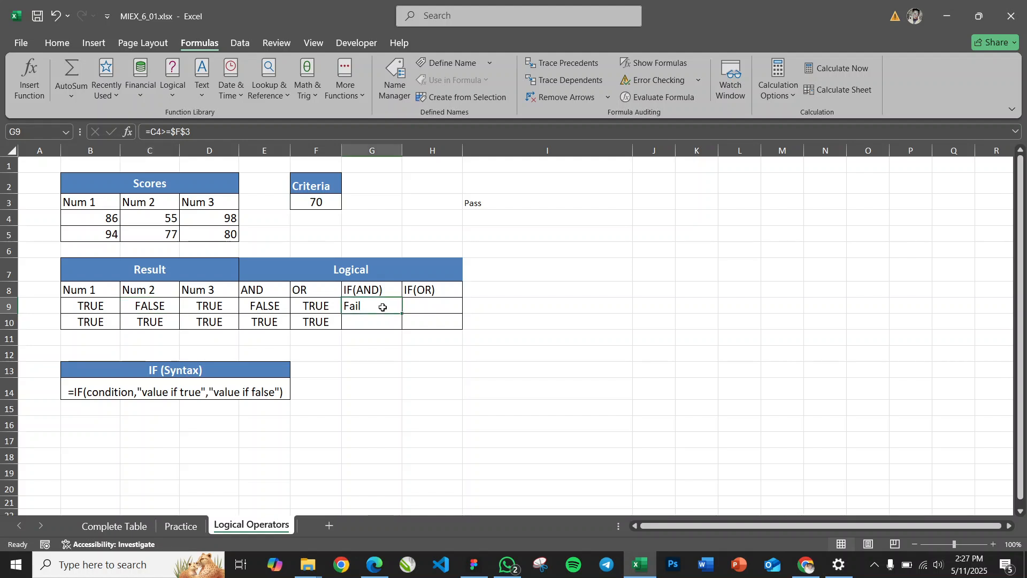
Enter =IF(AND(B10:D10),"Pass","Fail") in cell G10 for the second row of results
{"action": "left_click", "coordinate": [385, 324]}
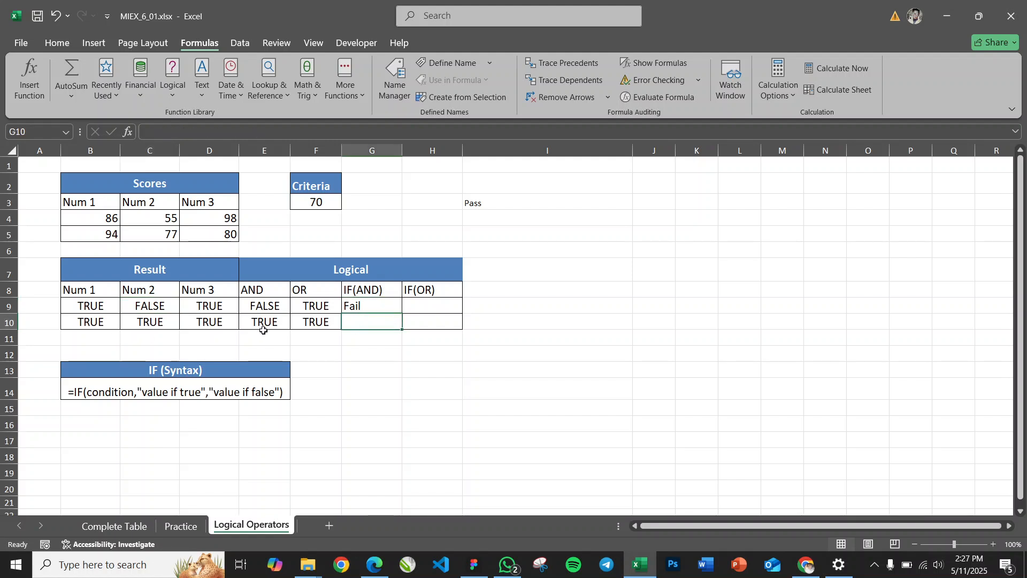
{"action": "type", "text": "=if("}
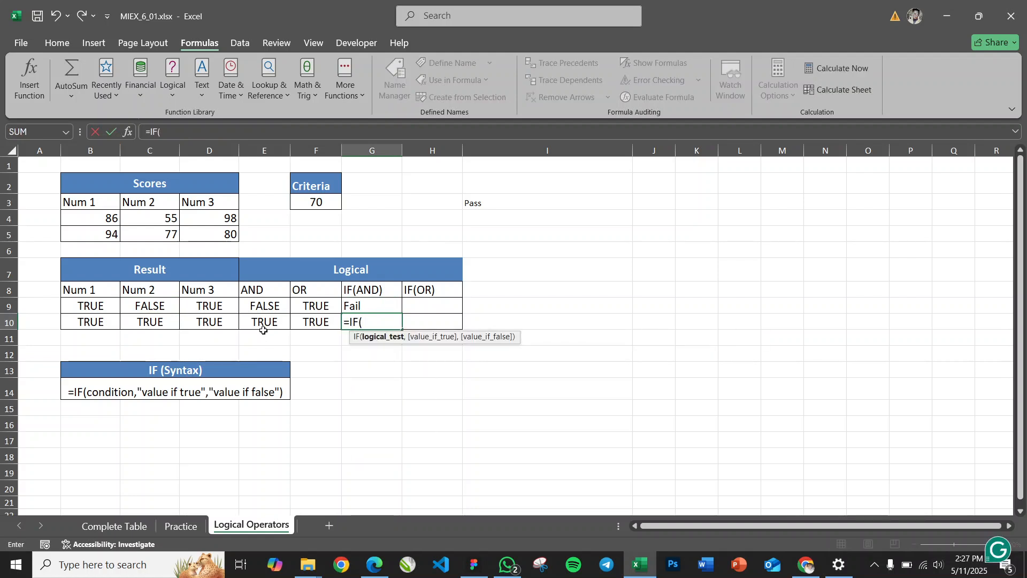
{"action": "type", "text": "AND("}
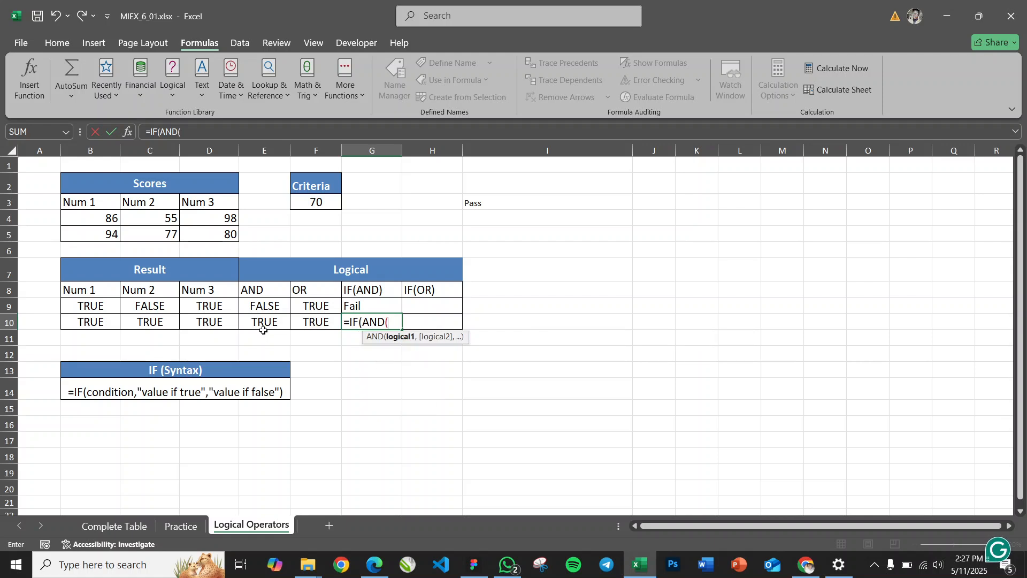
{"action": "left_click_drag", "start_coordinate": [89, 324], "coordinate": [205, 325]}
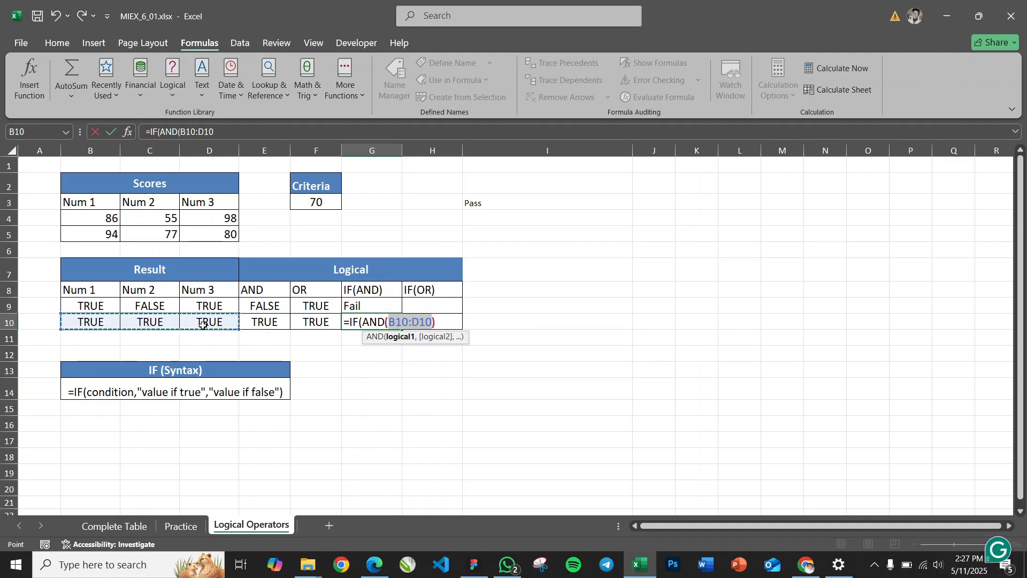
{"action": "type", "text": ")"}
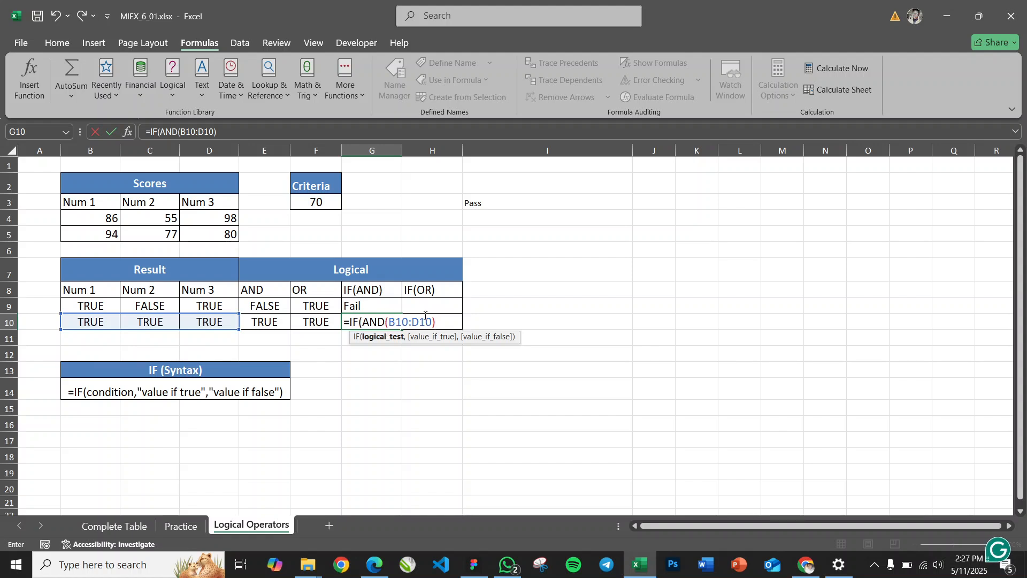
{"action": "type", "text": ","}
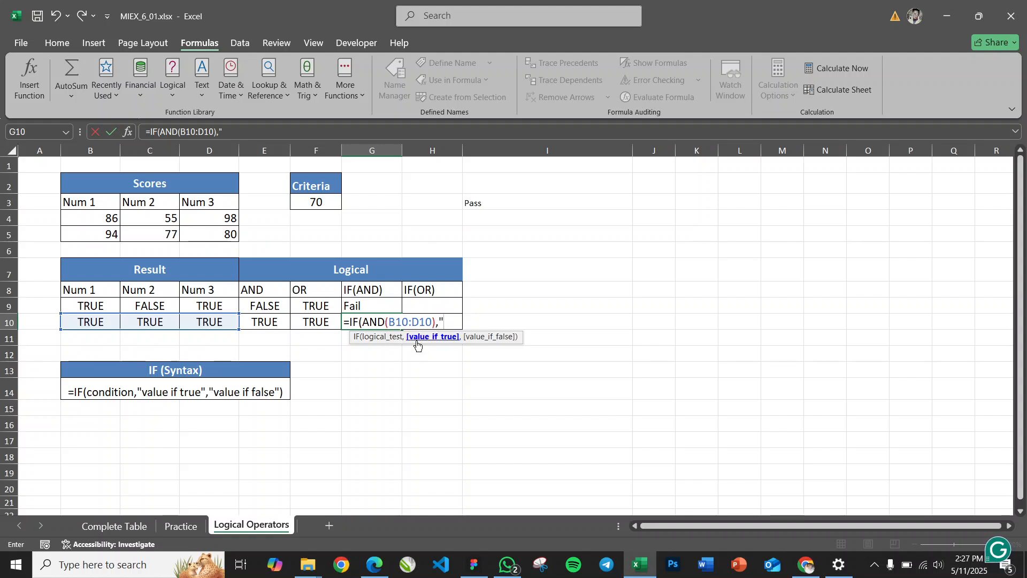
{"action": "type", "text": "\"Pass\",\"Fail"}
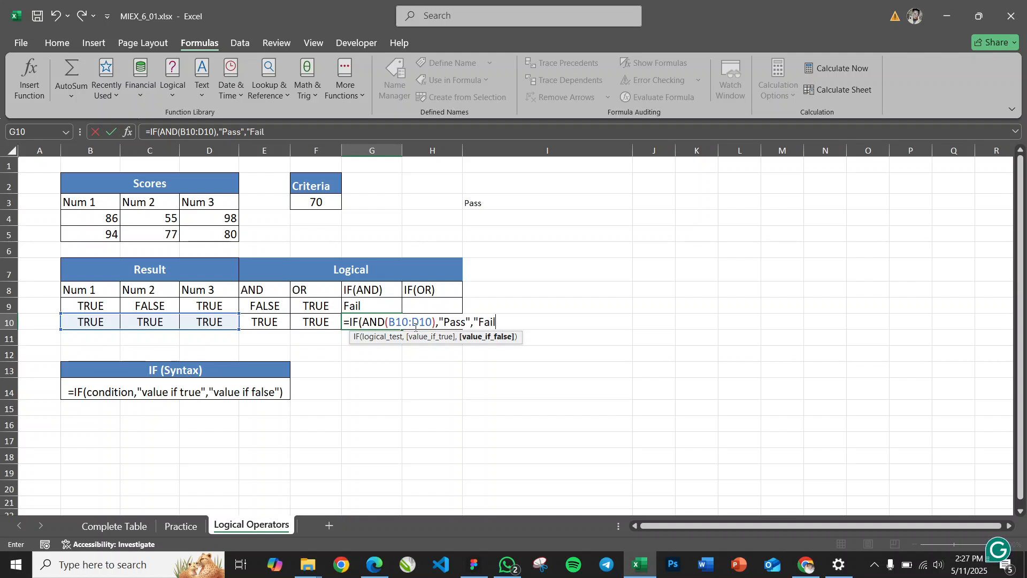
{"action": "type", "text": "\")"}
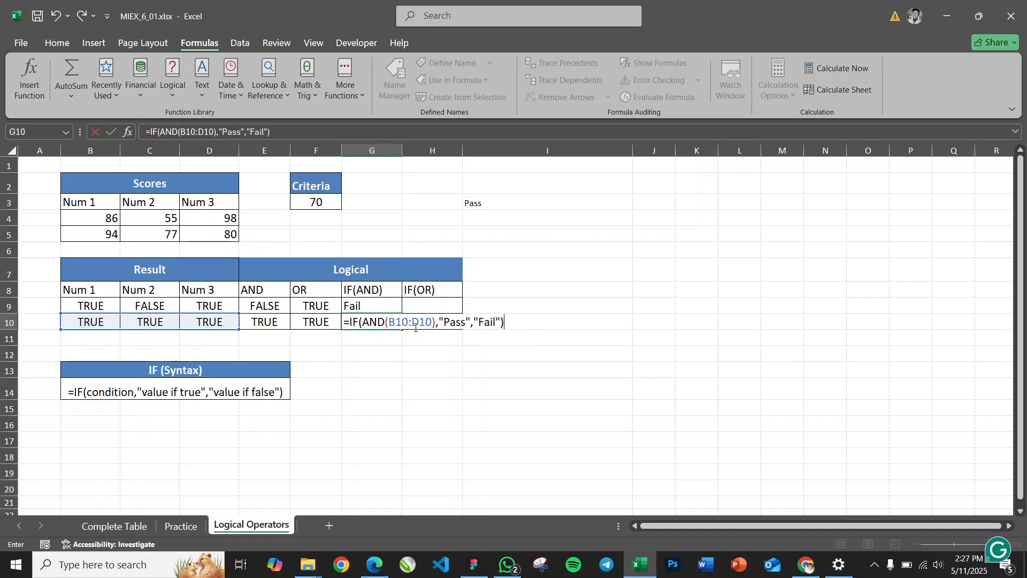
{"action": "key", "text": "Return"}
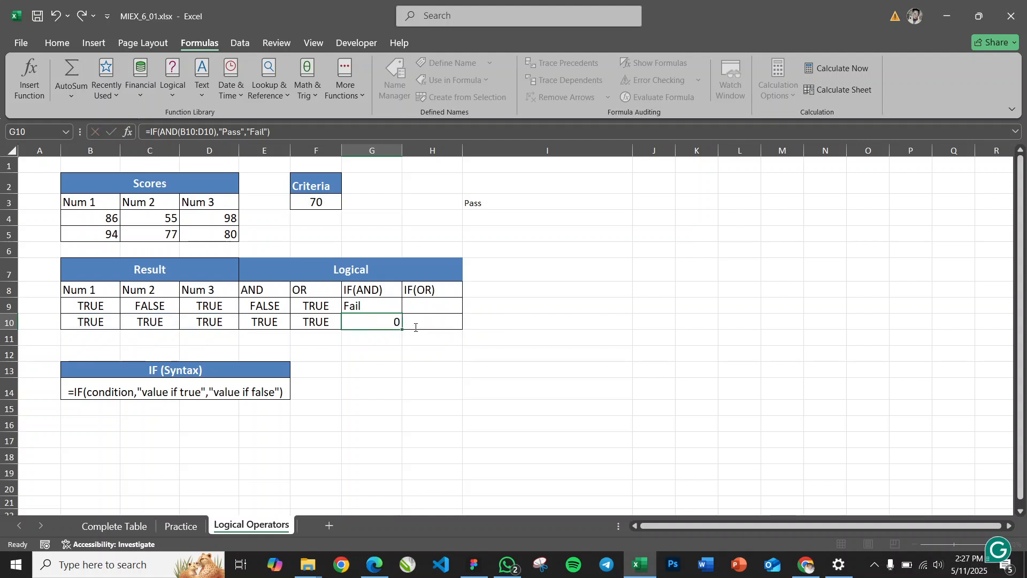
Examine the IF(AND) results in G9 and G10 against the Num 1 to Num 3 results in their rows
{"action": "left_click", "coordinate": [364, 323]}
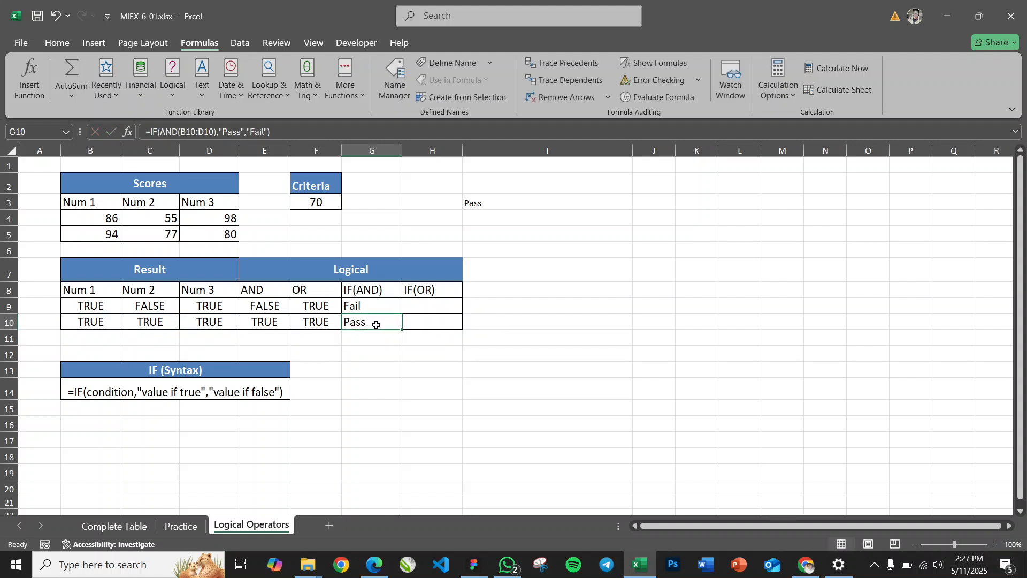
{"action": "left_click", "coordinate": [106, 324]}
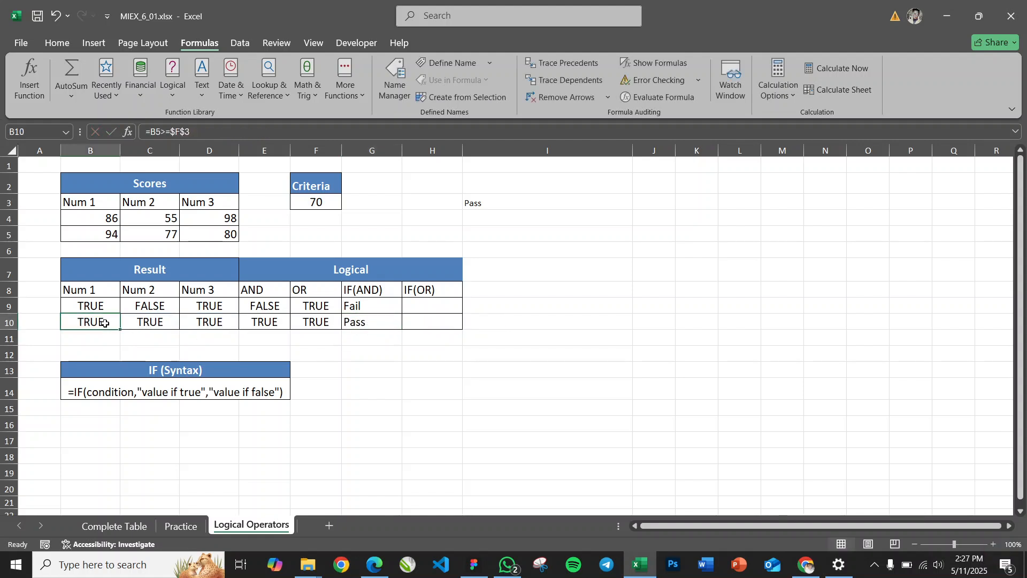
{"action": "left_click", "coordinate": [134, 323]}
{"action": "left_click", "coordinate": [215, 322]}
{"action": "left_click", "coordinate": [115, 326]}
{"action": "left_click", "coordinate": [142, 326]}
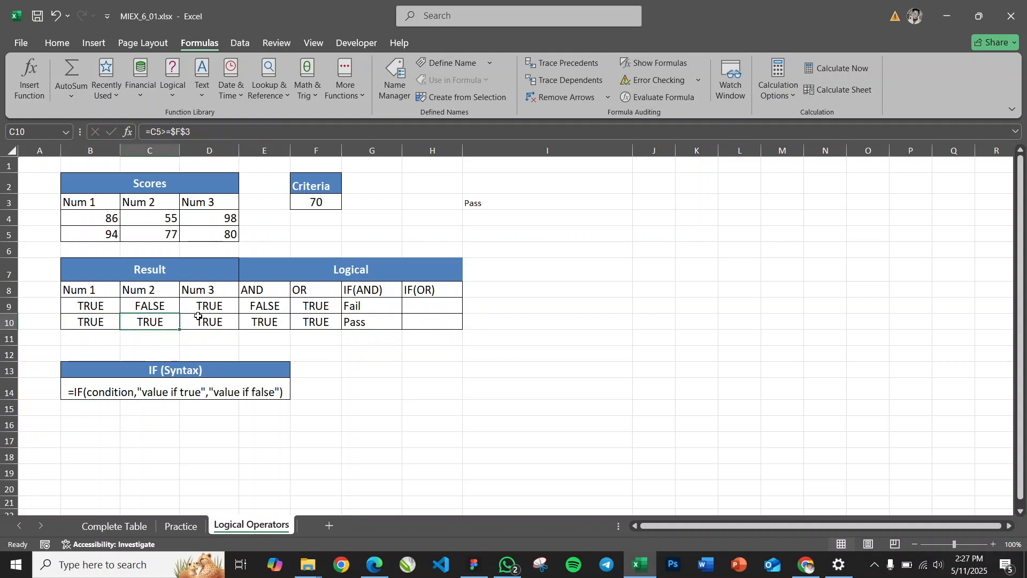
{"action": "left_click", "coordinate": [383, 323]}
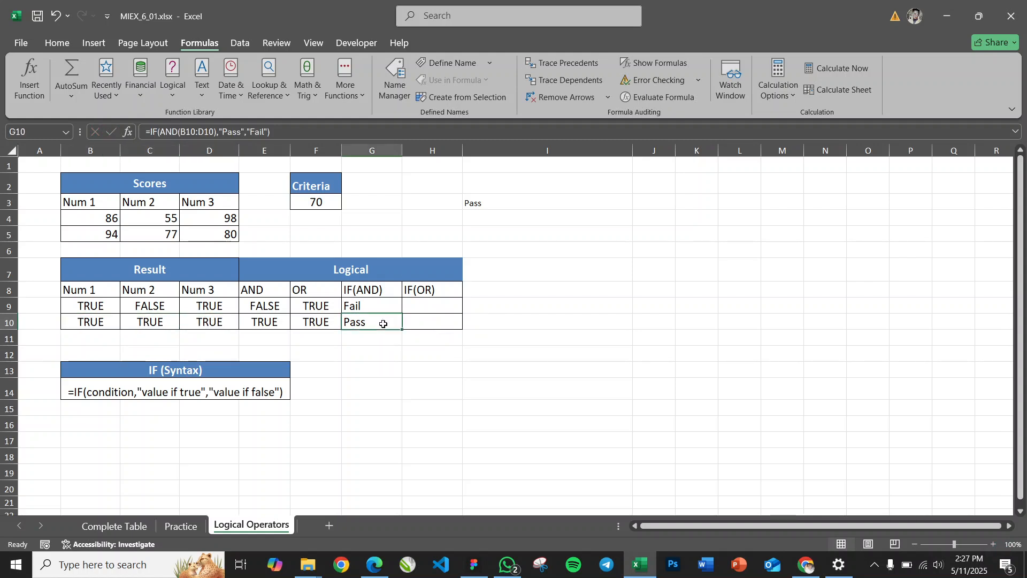
{"action": "double_click", "coordinate": [368, 304]}
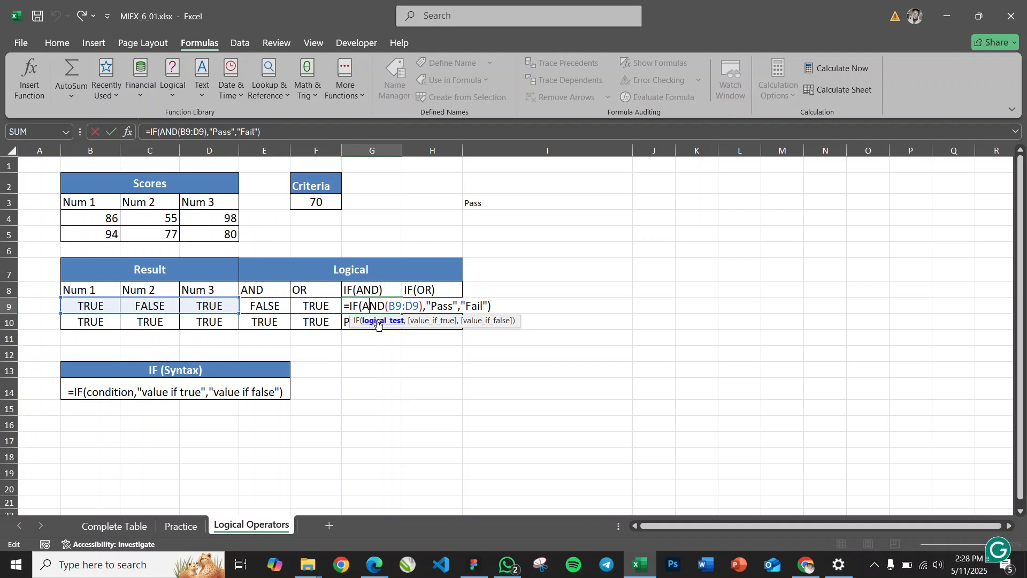
{"action": "key", "text": "Return"}
{"action": "left_click", "coordinate": [374, 310]}
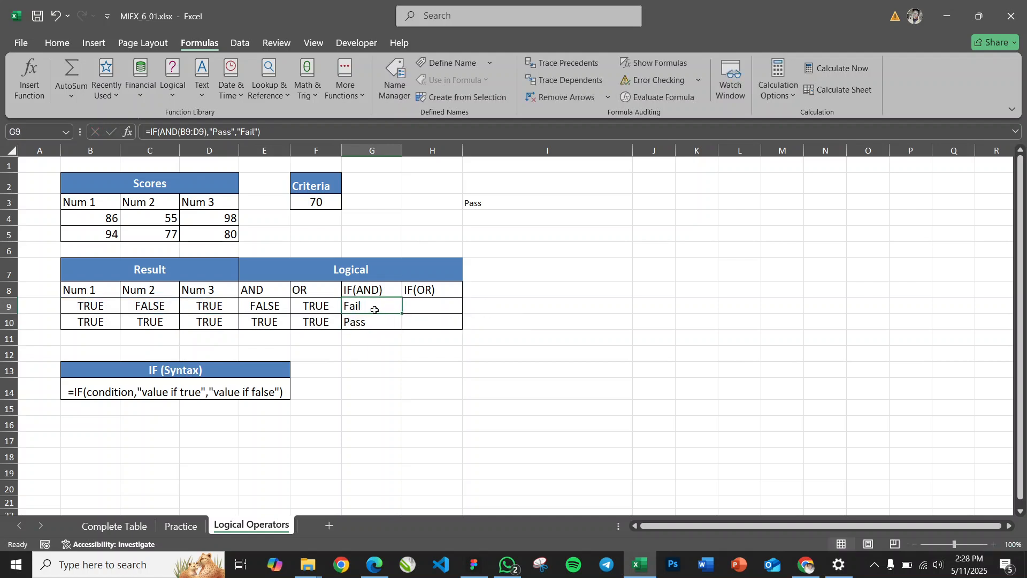
{"action": "left_click_drag", "start_coordinate": [89, 304], "coordinate": [211, 305]}
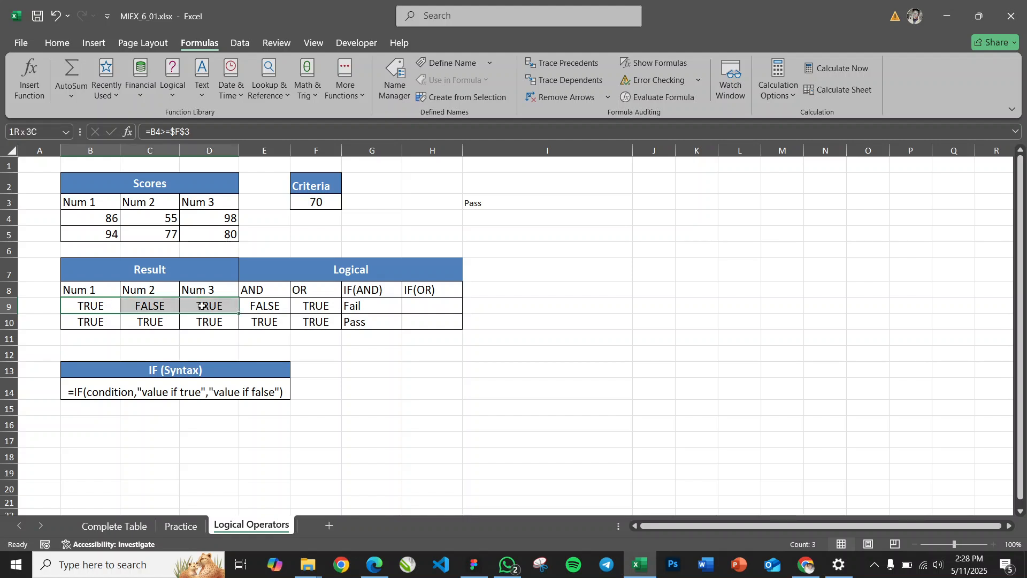
{"action": "left_click", "coordinate": [94, 321]}
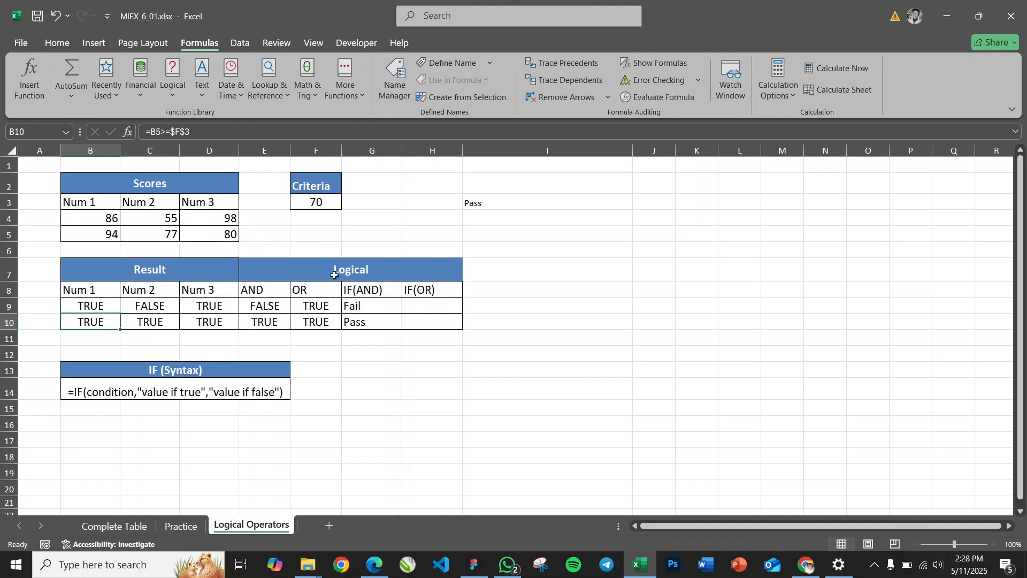
Begin the IF(OR) formula in cell H9 with =IF(OR(B9:D9), using the first row of results as the condition
{"action": "left_click", "coordinate": [426, 304]}
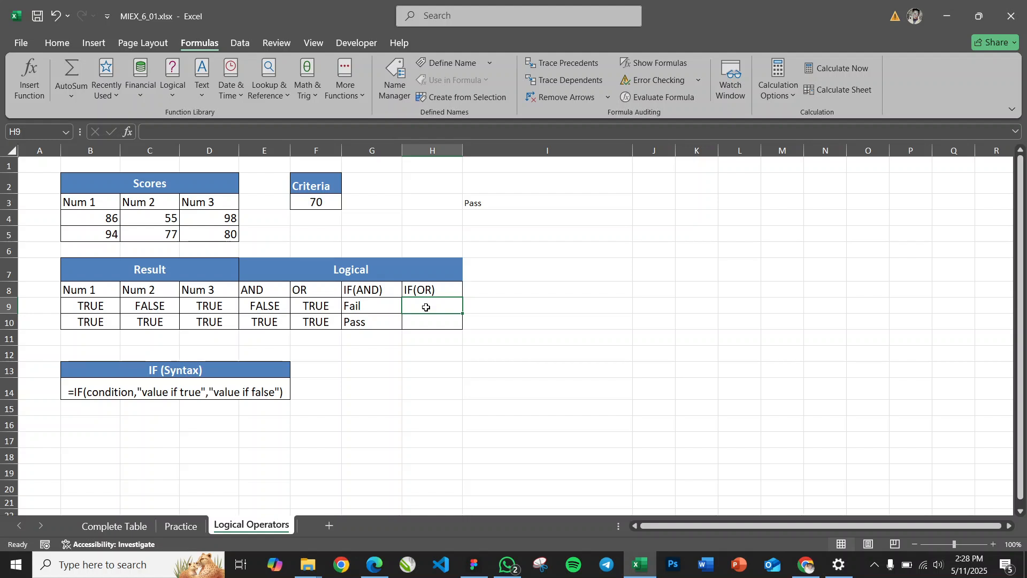
{"action": "type", "text": "=IF"}
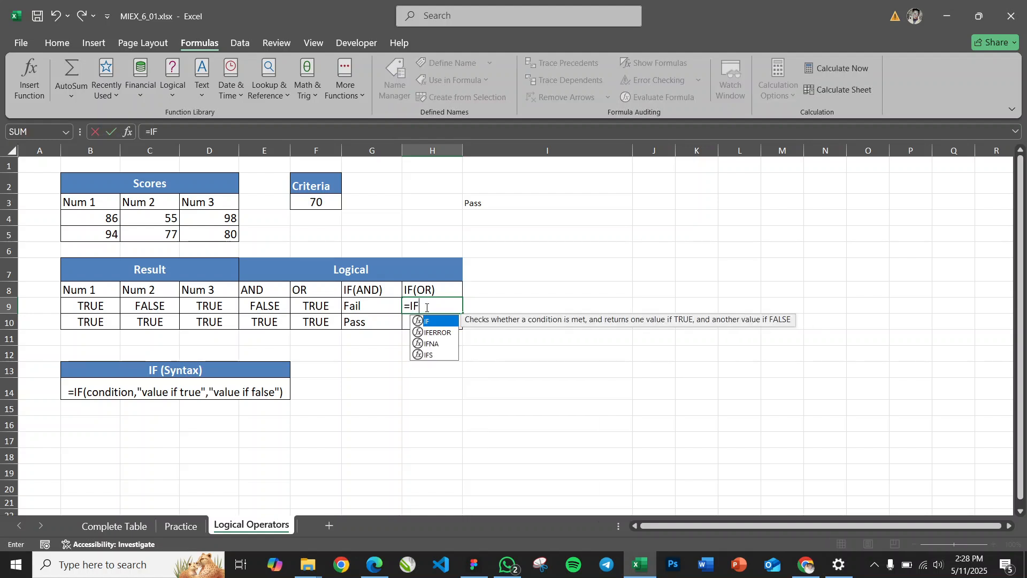
{"action": "type", "text": "(OR"}
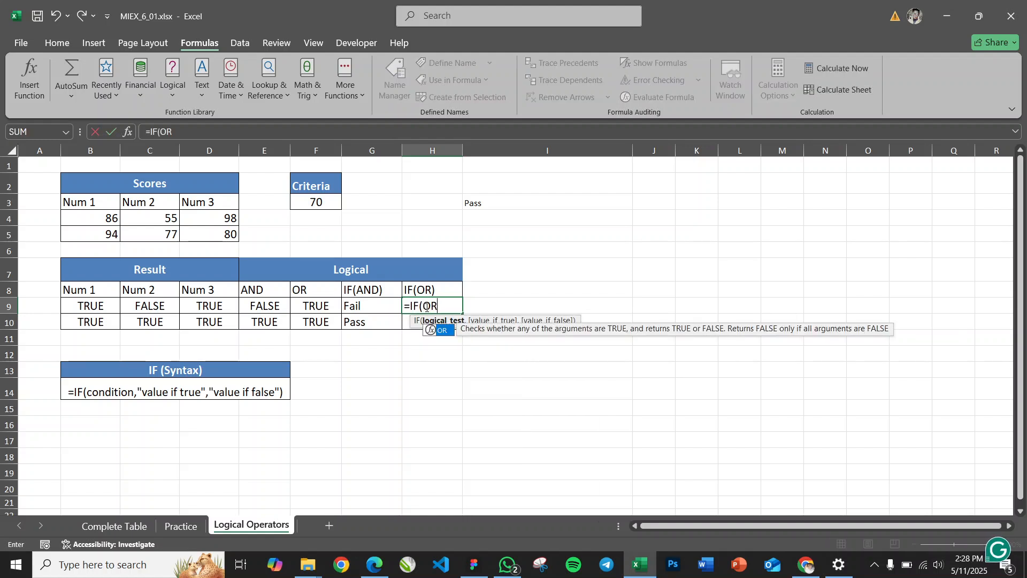
{"action": "type", "text": "("}
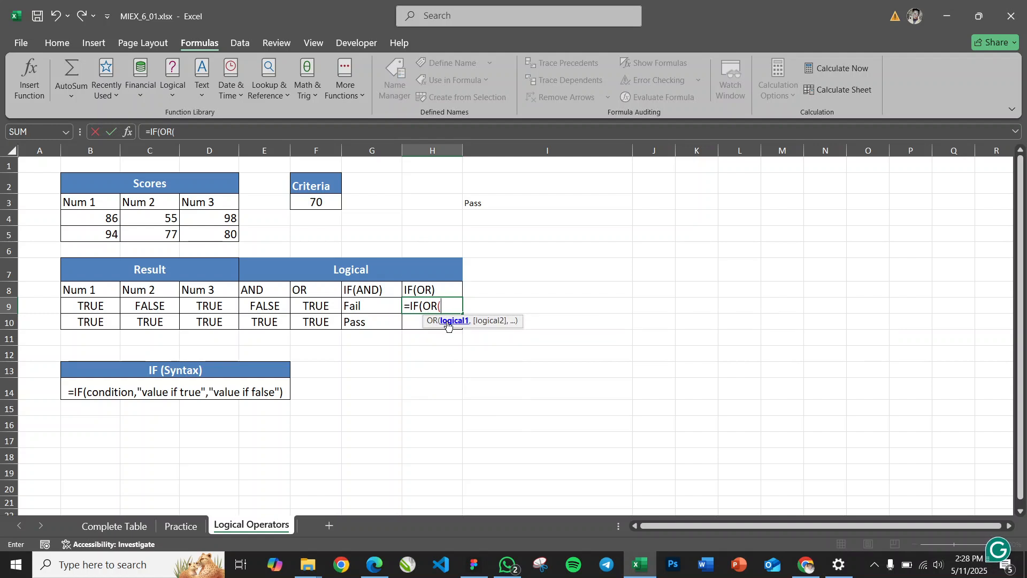
{"action": "left_click_drag", "start_coordinate": [84, 306], "coordinate": [216, 305]}
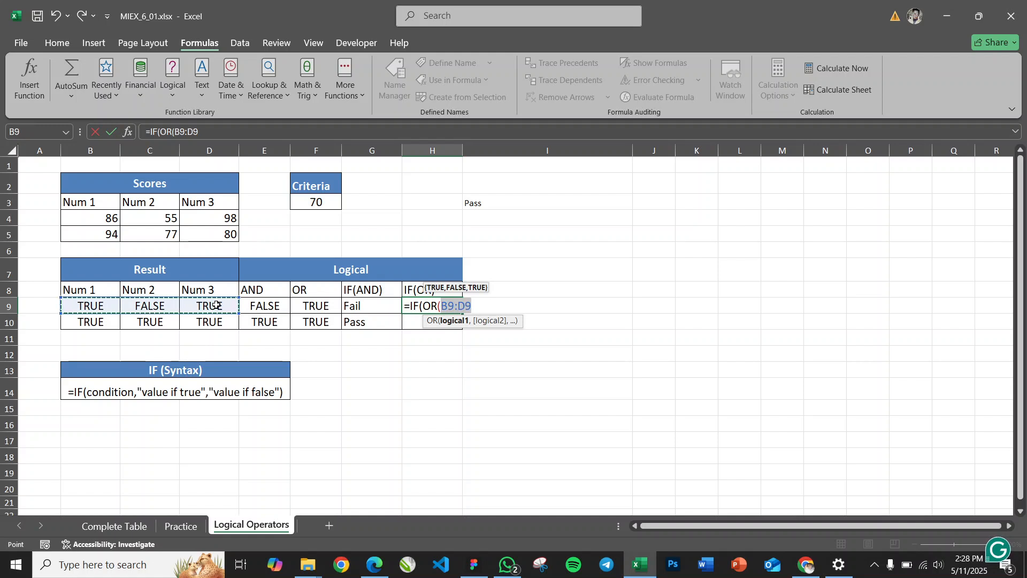
{"action": "type", "text": ")"}
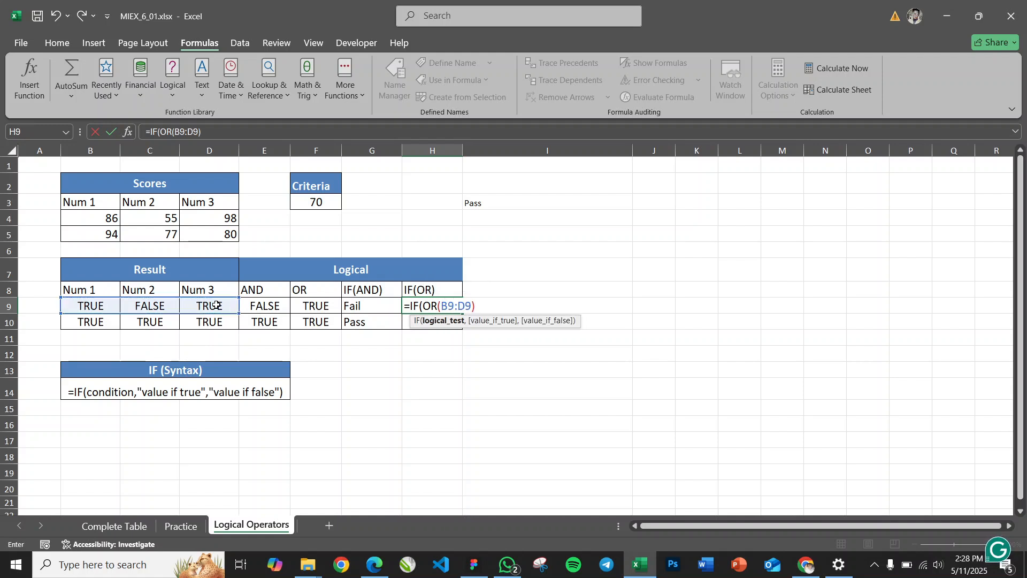
{"action": "type", "text": ","}
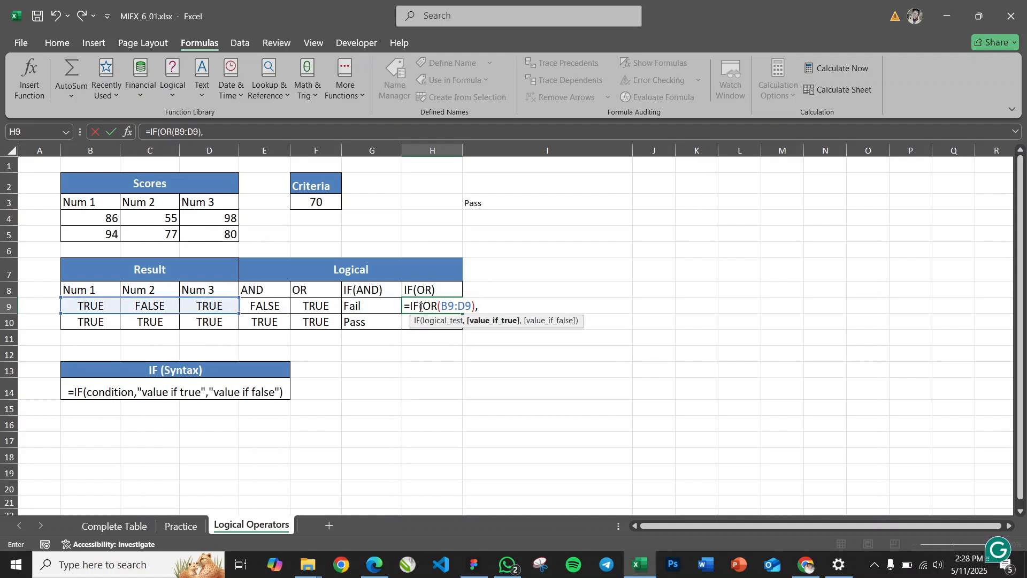
Complete the H9 formula as =IF(OR(B9:D9),"Pass","Fail")
{"action": "left_click_drag", "start_coordinate": [419, 306], "coordinate": [475, 306]}
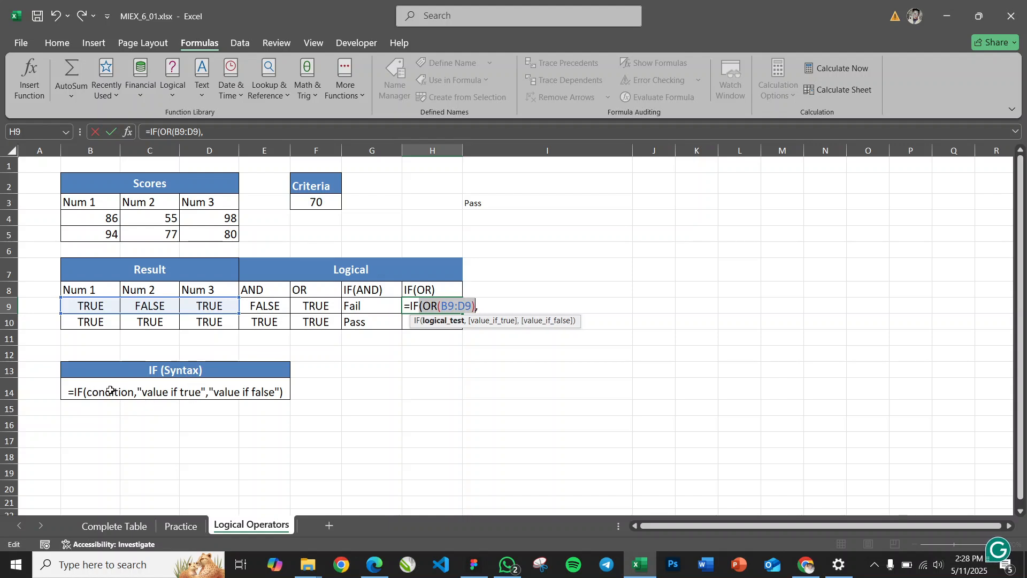
{"action": "left_click", "coordinate": [484, 310]}
{"action": "type", "text": "\""}
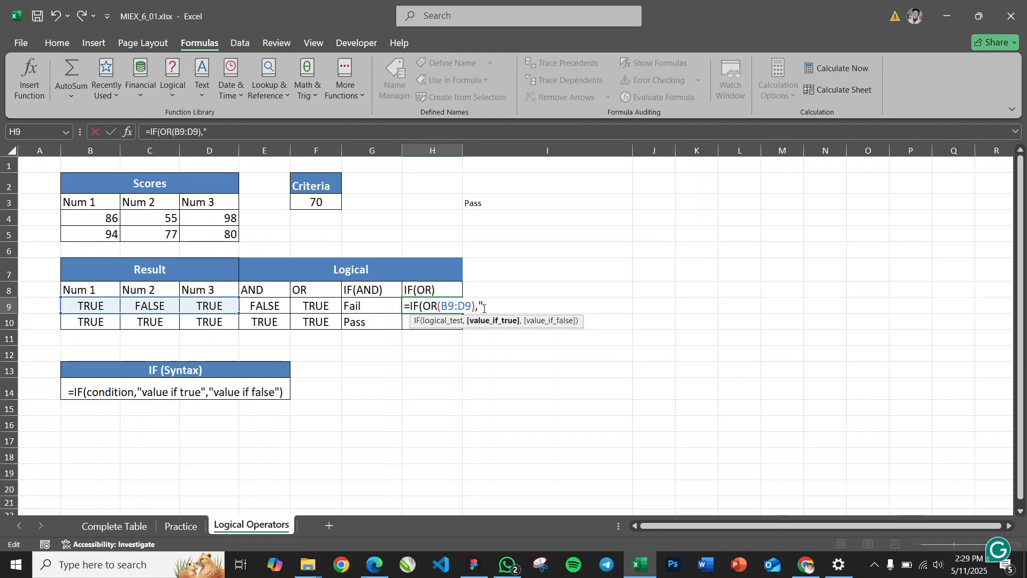
{"action": "type", "text": "Pass\",\""}
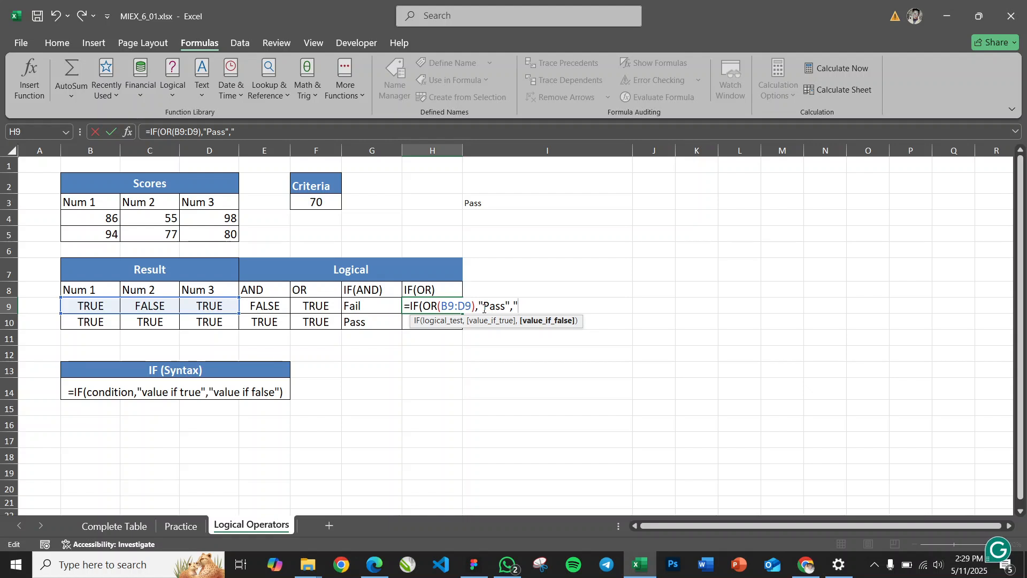
{"action": "type", "text": "Fail\")"}
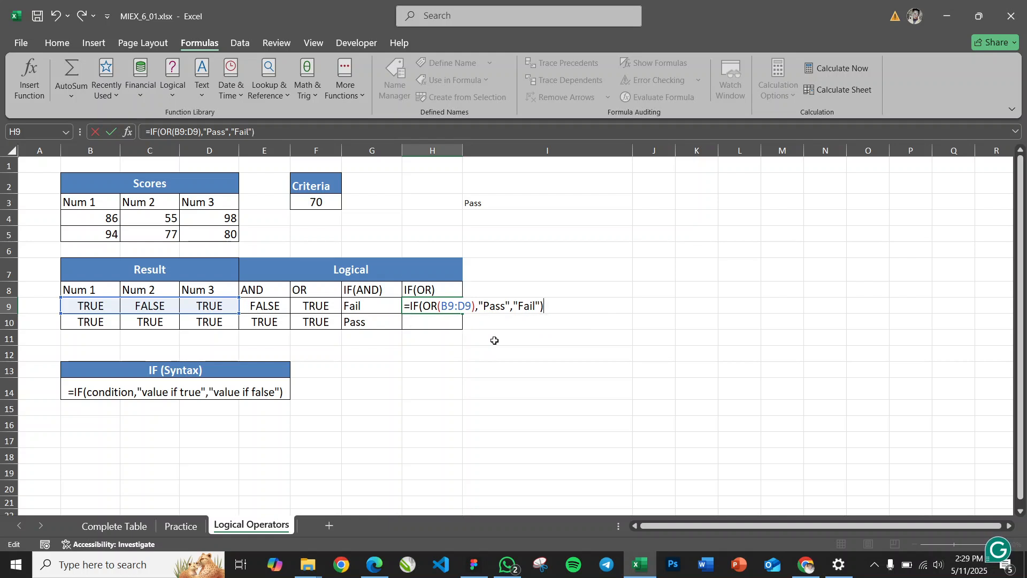
{"action": "key", "text": "Return"}
{"action": "left_click", "coordinate": [435, 308]}
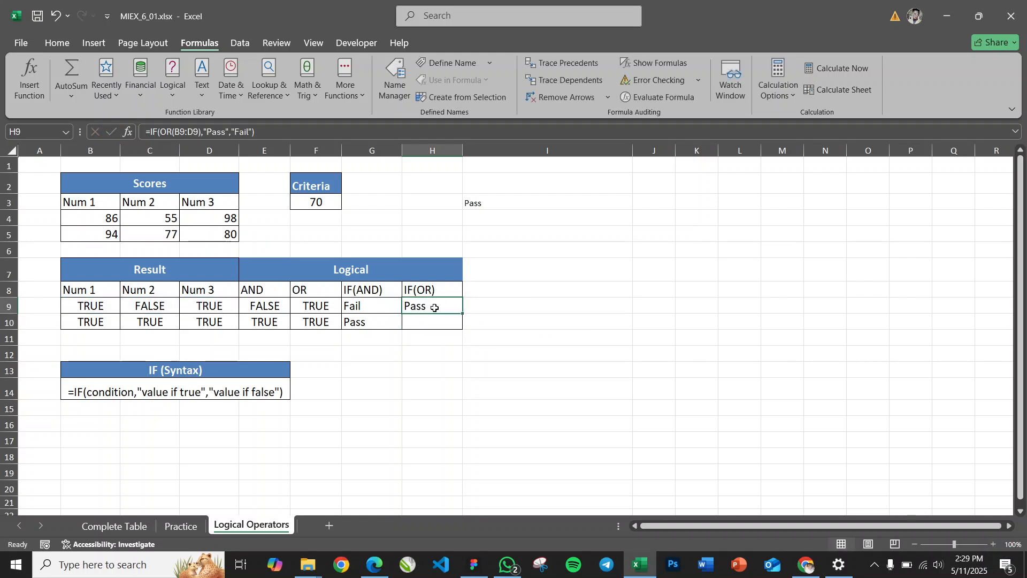
Compare the IF(OR) result in H9 with the Num 1 to Num 3 results in row 9
{"action": "left_click", "coordinate": [104, 305]}
{"action": "left_click_drag", "start_coordinate": [132, 306], "coordinate": [201, 306]}
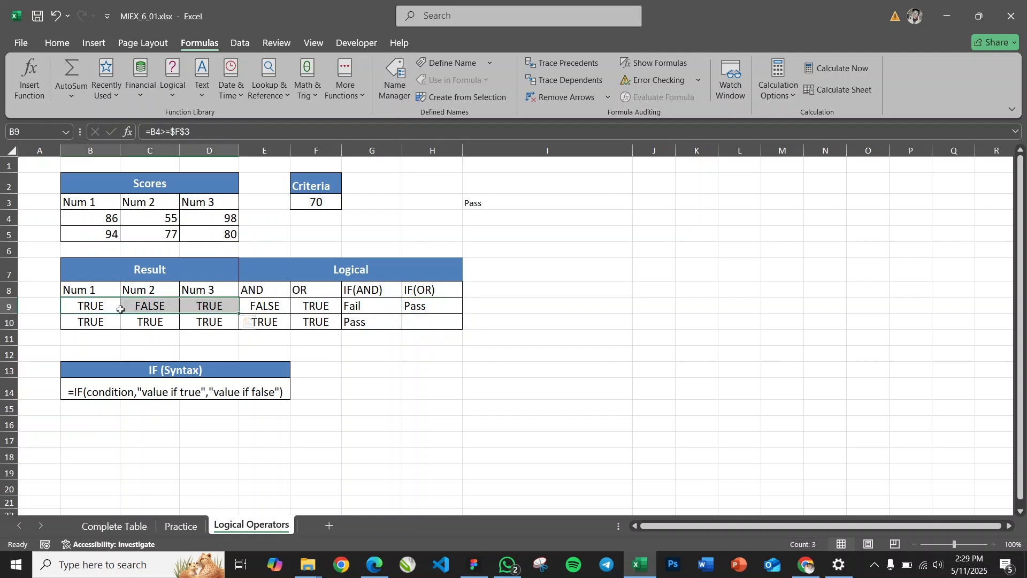
{"action": "left_click", "coordinate": [99, 305]}
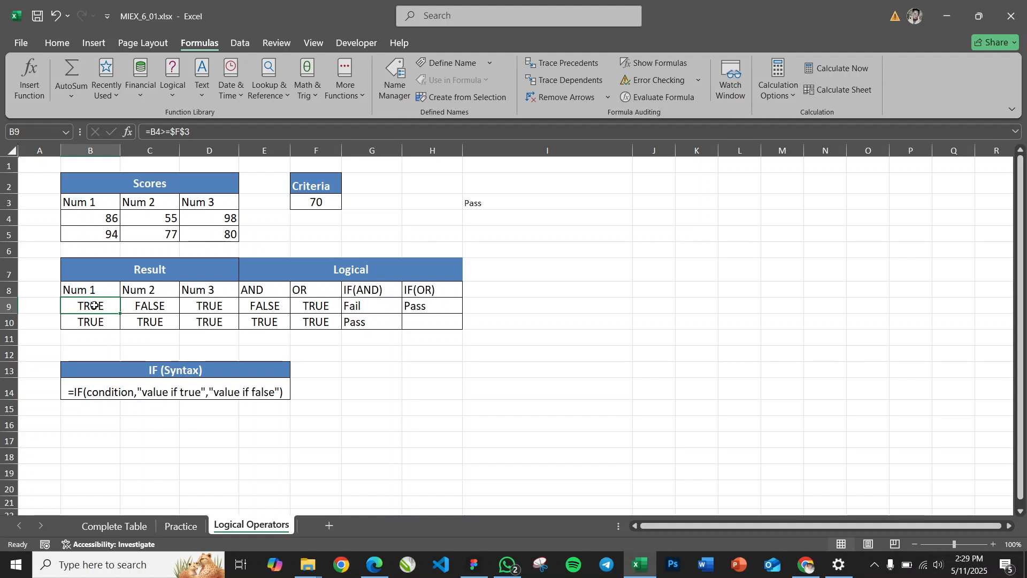
{"action": "left_click", "coordinate": [199, 306]}
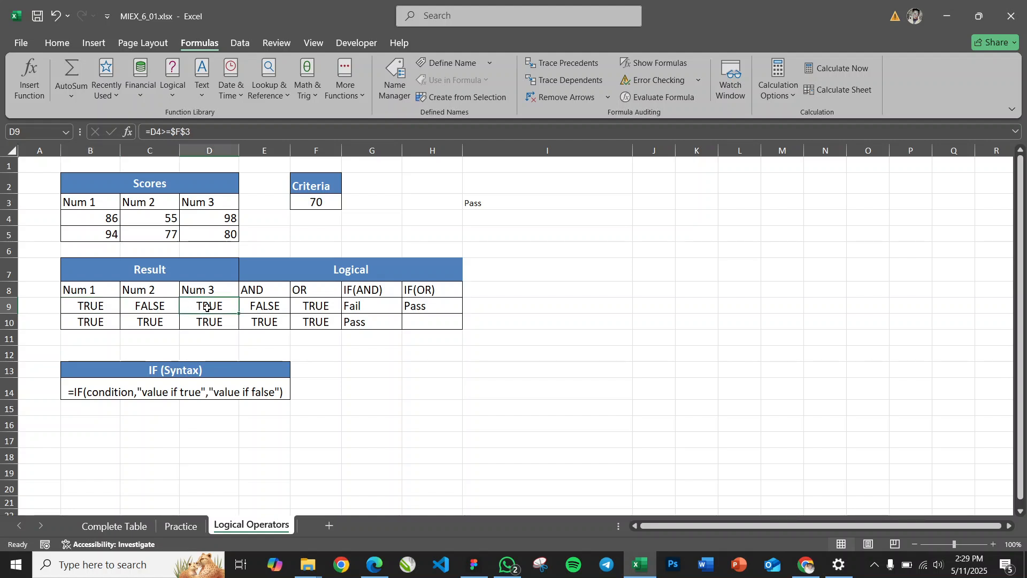
{"action": "left_click", "coordinate": [155, 304]}
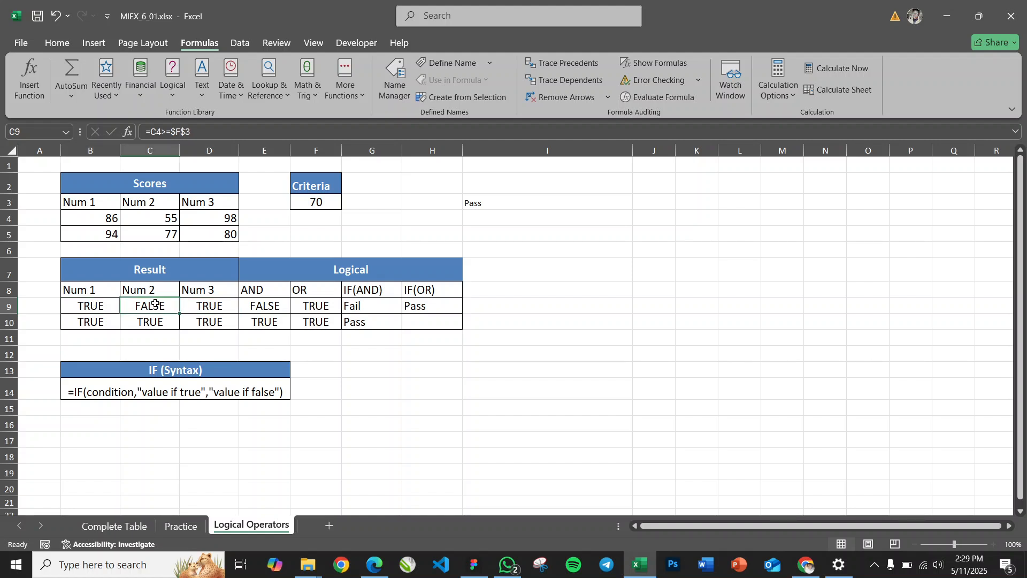
{"action": "left_click", "coordinate": [432, 305]}
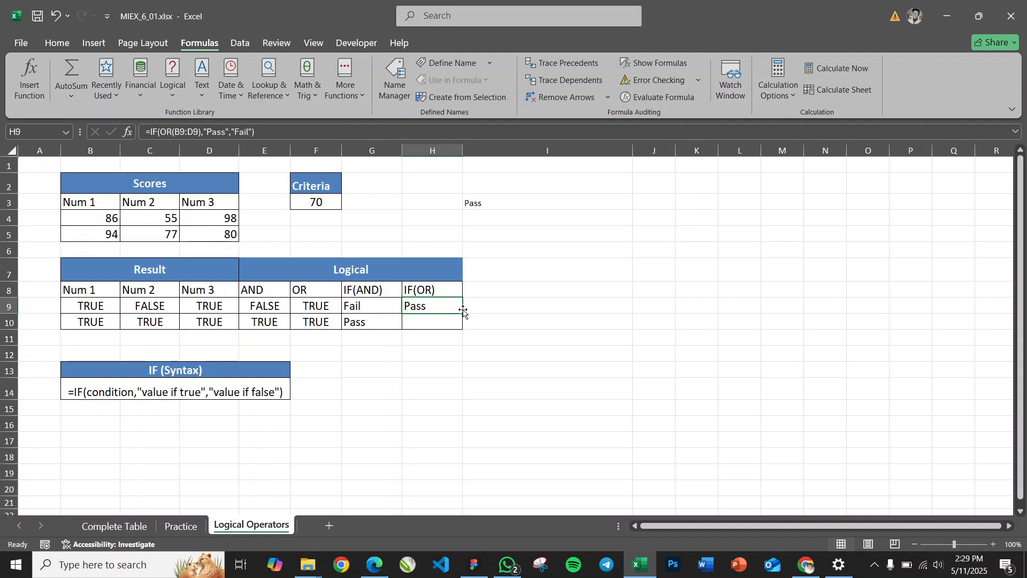
Fill the IF(OR) formula from H9 down to H10 and review it alongside the AND and OR columns
{"action": "left_click", "coordinate": [437, 322]}
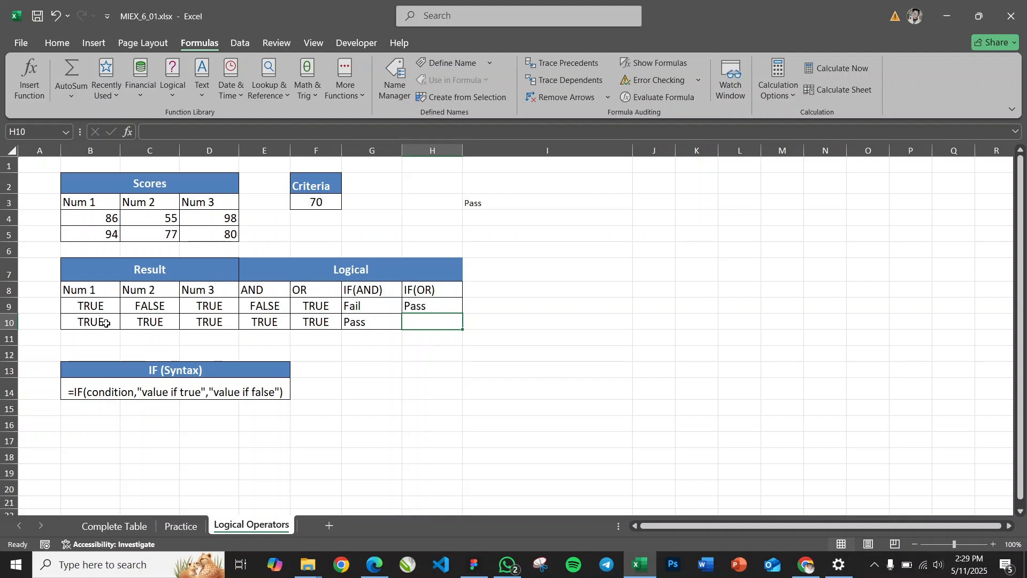
{"action": "left_click", "coordinate": [434, 306]}
{"action": "left_click_drag", "start_coordinate": [463, 312], "coordinate": [464, 329]}
{"action": "left_click", "coordinate": [422, 322]}
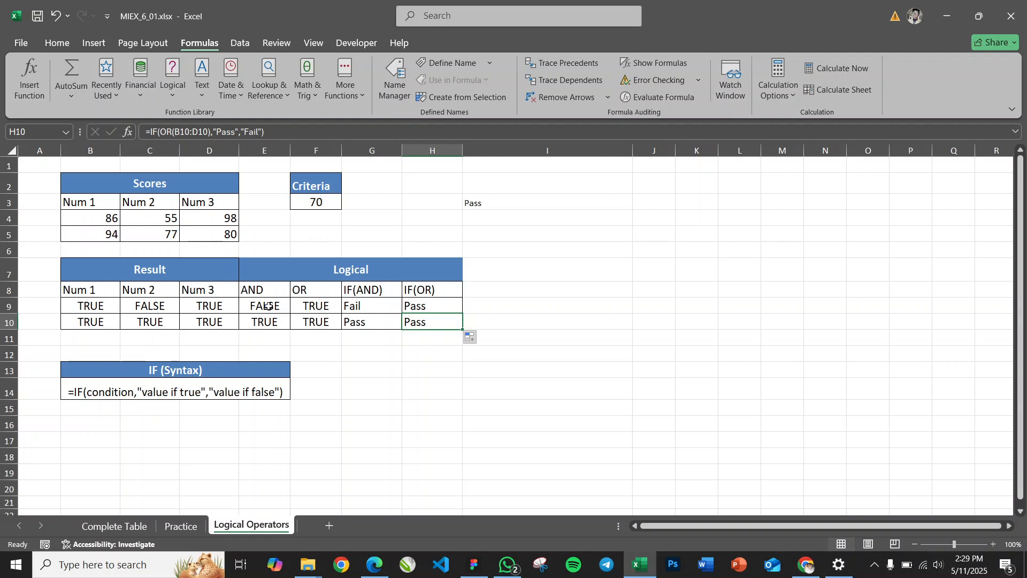
{"action": "left_click", "coordinate": [257, 291]}
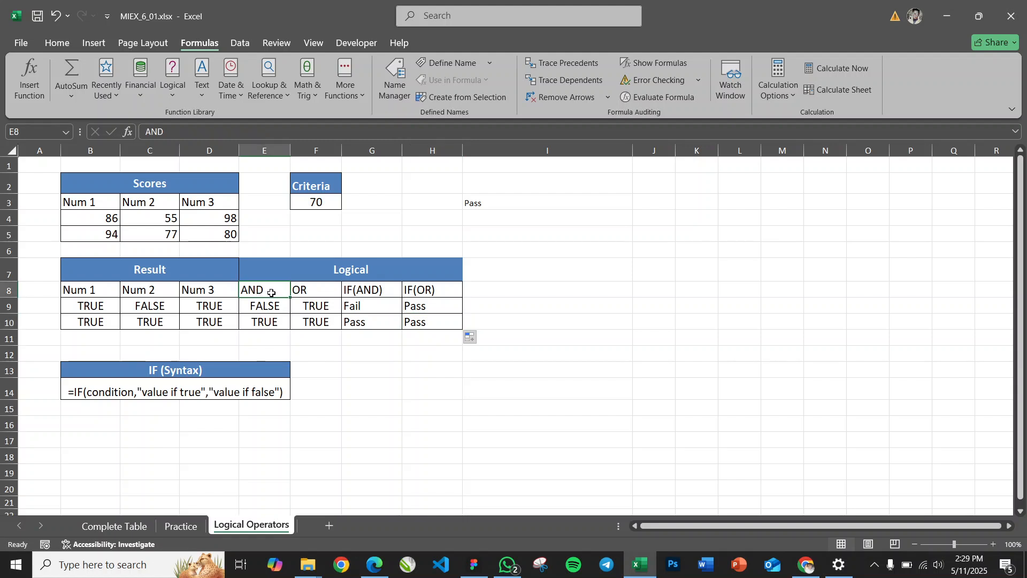
{"action": "left_click", "coordinate": [314, 293]}
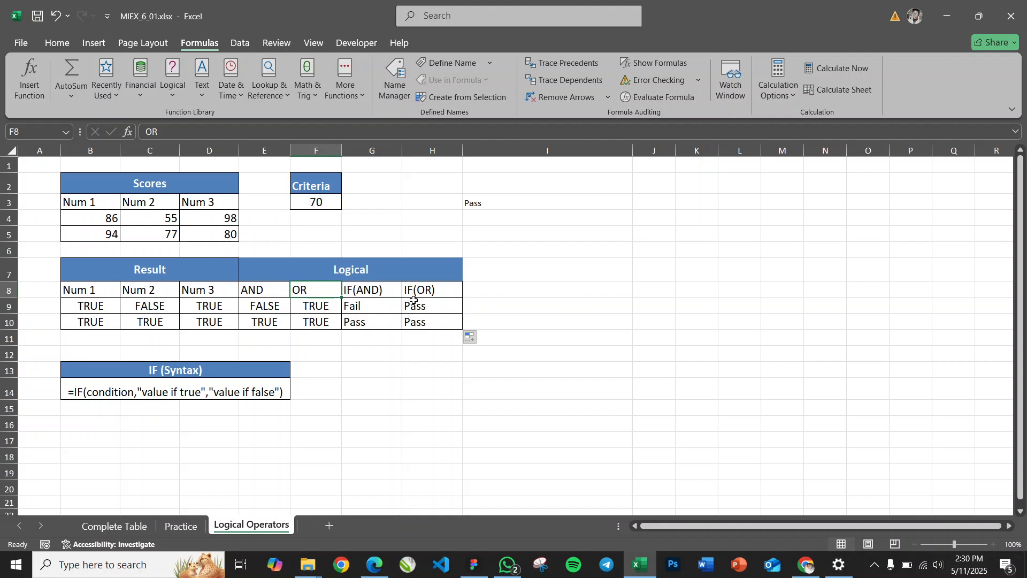
View the Complete Table sheet, and open the Practice sheet to review its empty result columns and the Pass Criteria table
{"action": "left_click", "coordinate": [112, 526]}
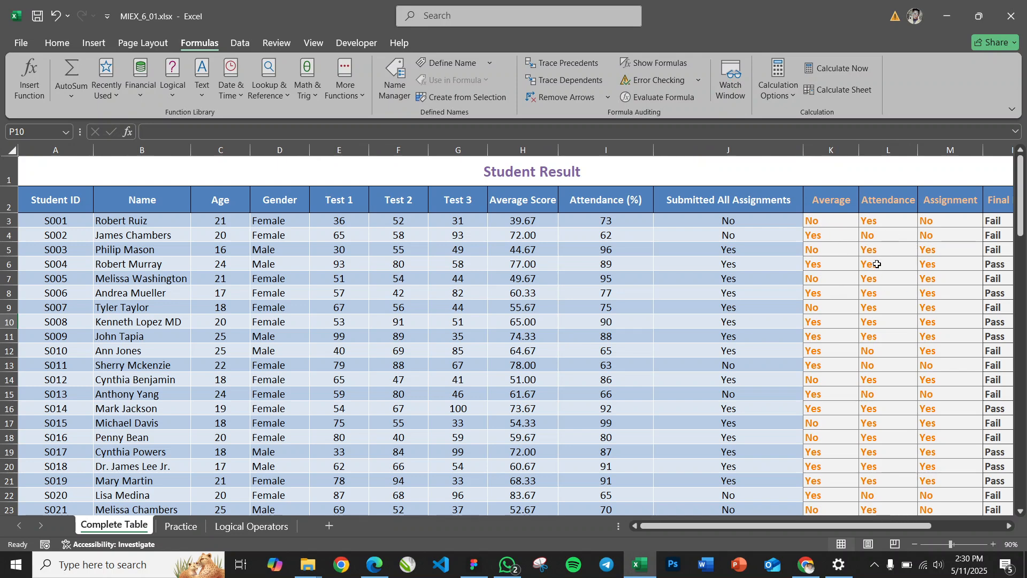
{"action": "left_click", "coordinate": [182, 526]}
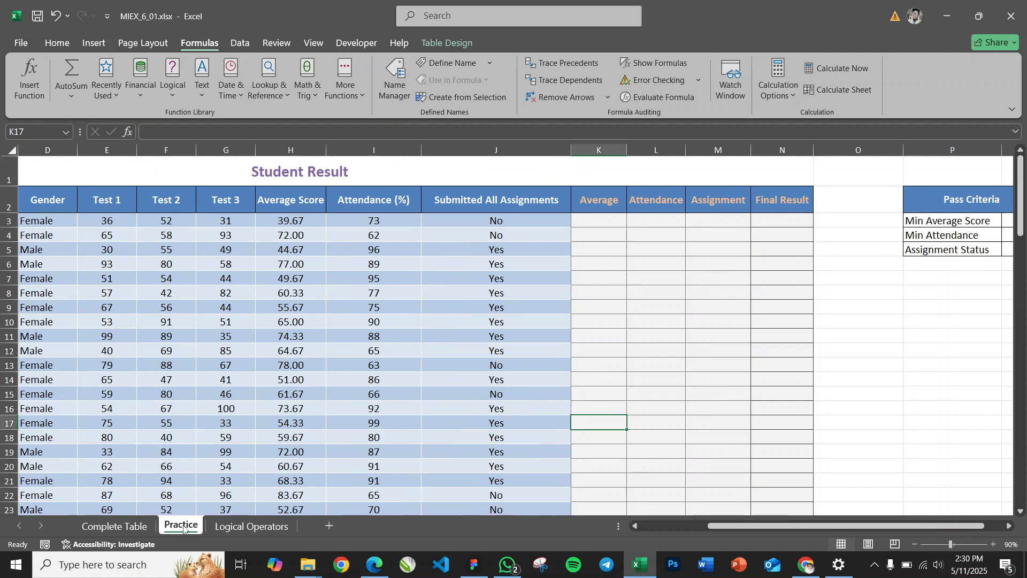
{"action": "left_click", "coordinate": [606, 223]}
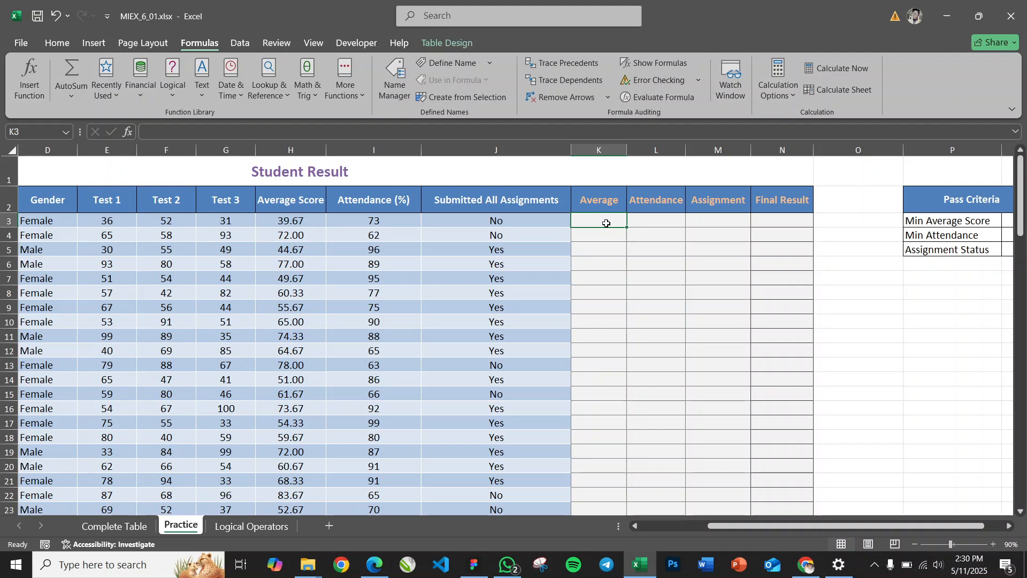
{"action": "left_click", "coordinate": [648, 223]}
{"action": "left_click", "coordinate": [609, 226]}
{"action": "scroll", "coordinate": [521, 248], "scroll_direction": "left", "scroll_amount": 3}
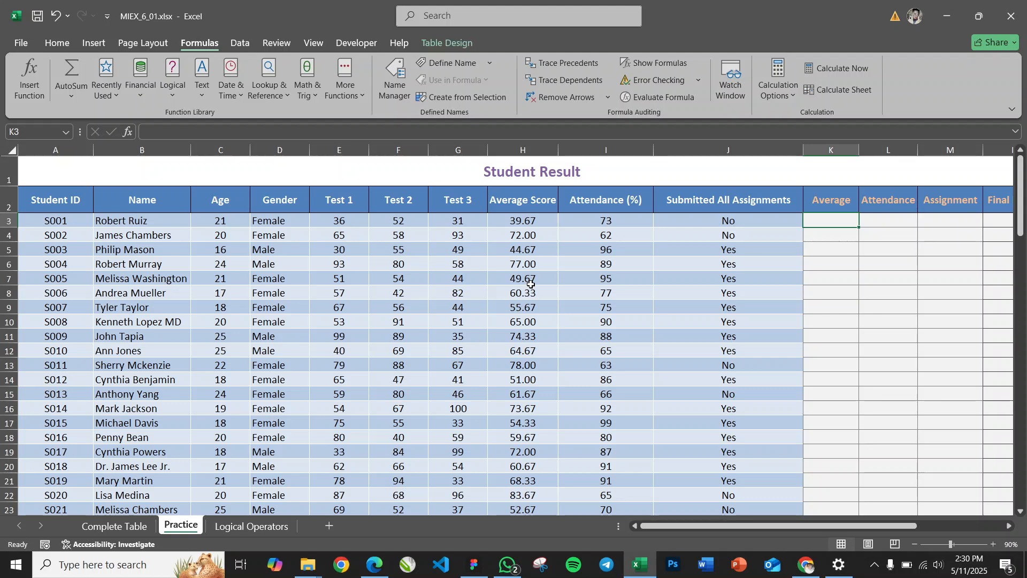
{"action": "scroll", "coordinate": [531, 283], "scroll_direction": "right", "scroll_amount": 5}
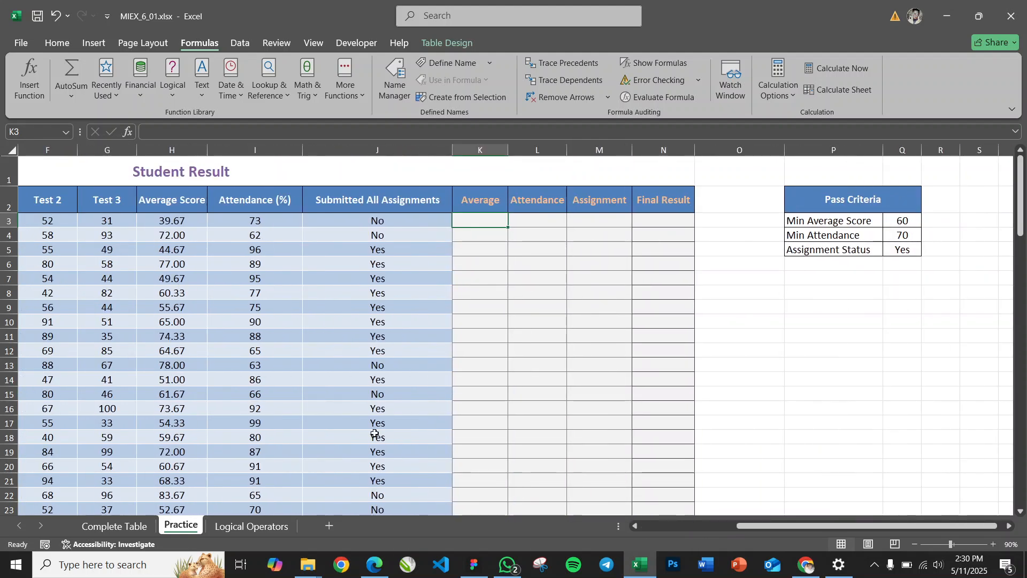
{"action": "left_click_drag", "start_coordinate": [759, 526], "coordinate": [709, 535]}
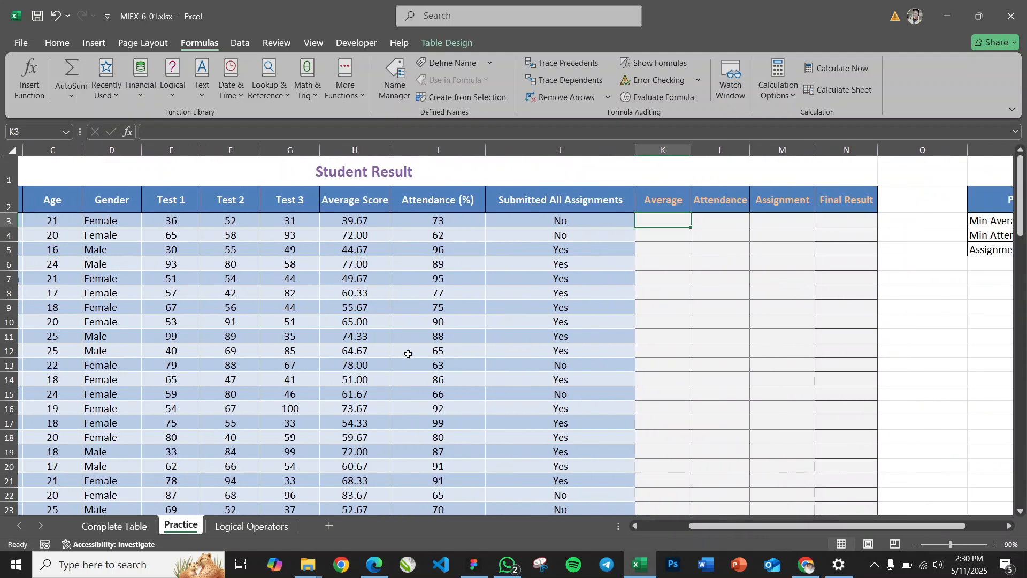
Examine the Average Score, Attendance (%) and Submitted All Assignments columns against the Average to Final Result columns
{"action": "left_click", "coordinate": [352, 220]}
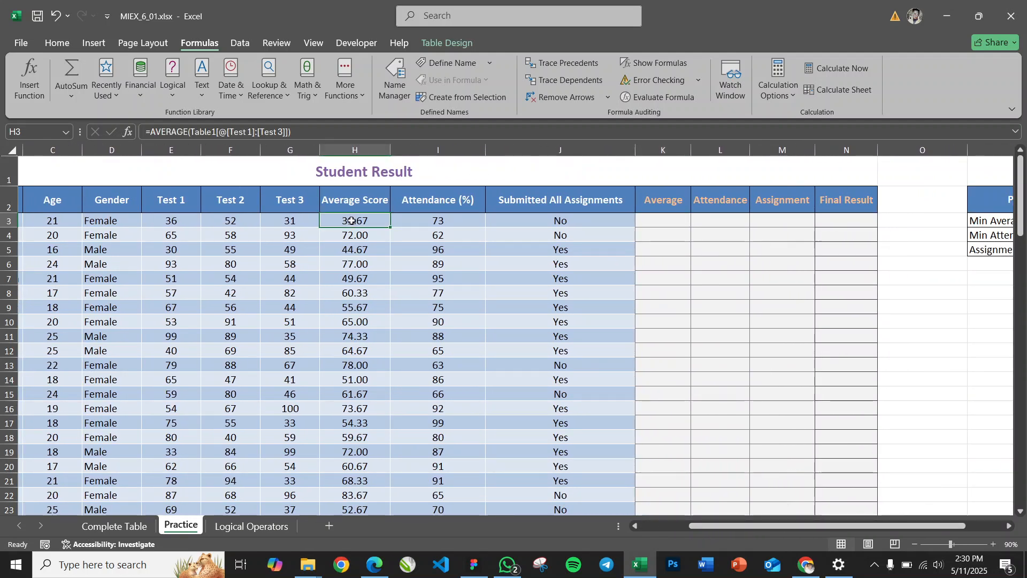
{"action": "left_click", "coordinate": [437, 219]}
{"action": "left_click", "coordinate": [561, 220]}
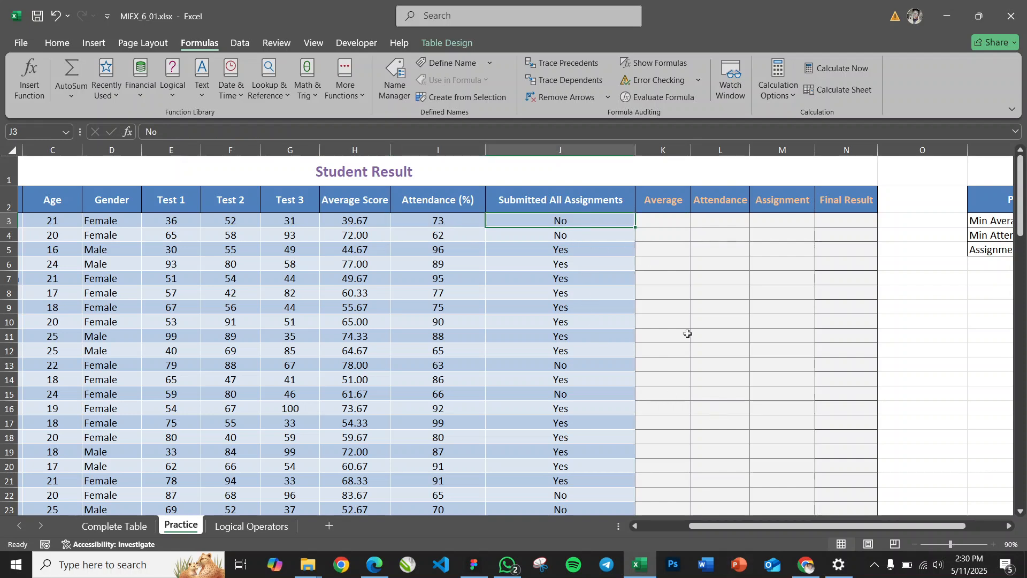
{"action": "left_click", "coordinate": [677, 220]}
{"action": "left_click", "coordinate": [671, 204]}
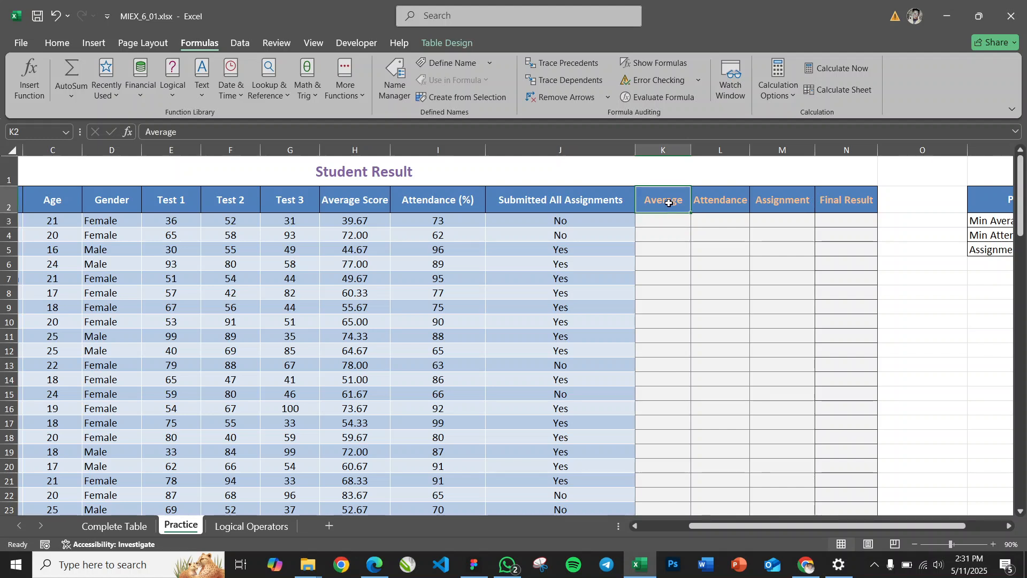
{"action": "left_click", "coordinate": [846, 202]}
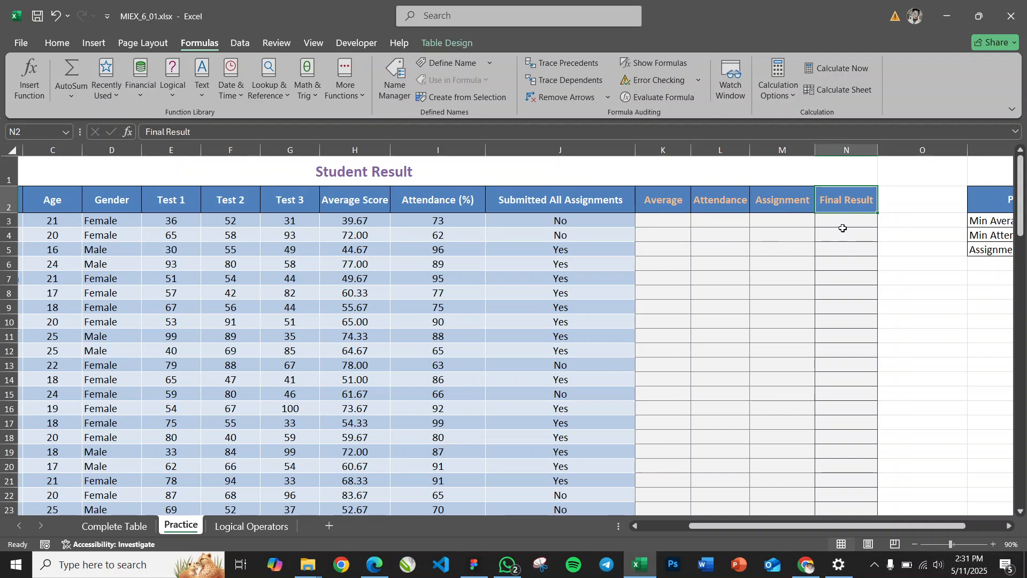
Start an IF formula in K3 that tests whether the average score in H3 is at least the minimum, using H3>=$Q$3
{"action": "left_click", "coordinate": [672, 222]}
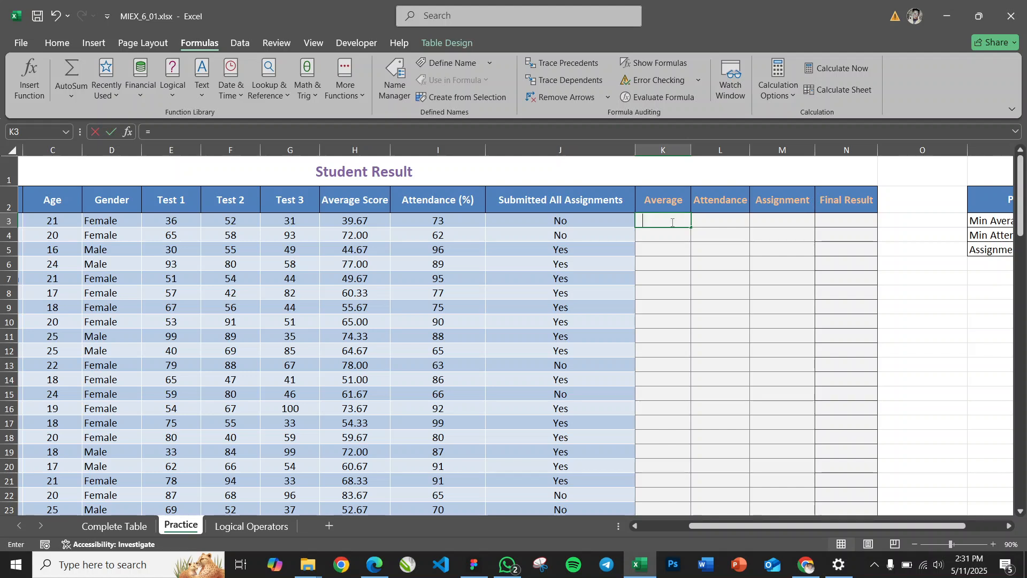
{"action": "type", "text": "="}
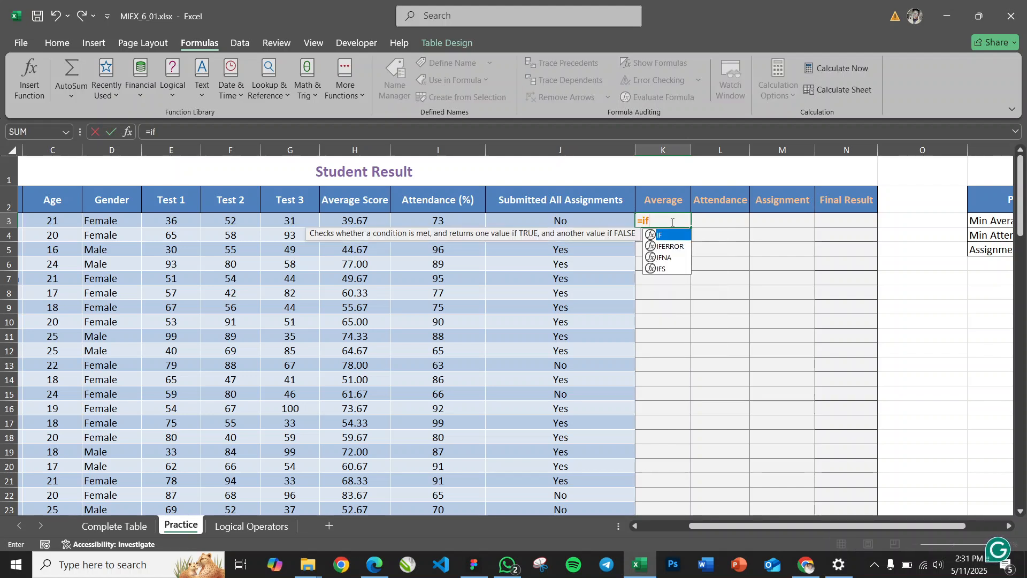
{"action": "key", "text": "BackSpace"}
{"action": "type", "text": "IF("}
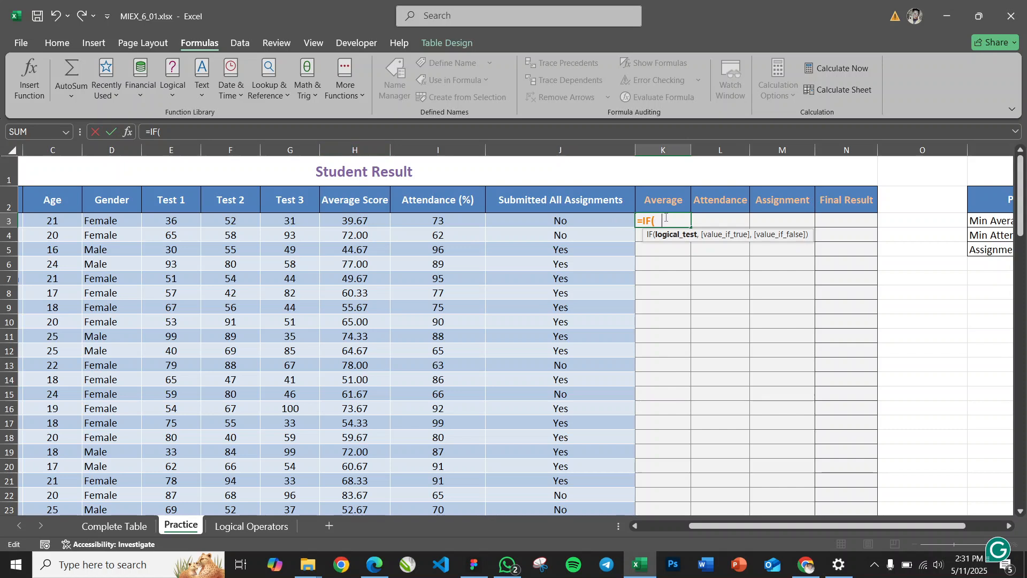
{"action": "left_click", "coordinate": [355, 221]}
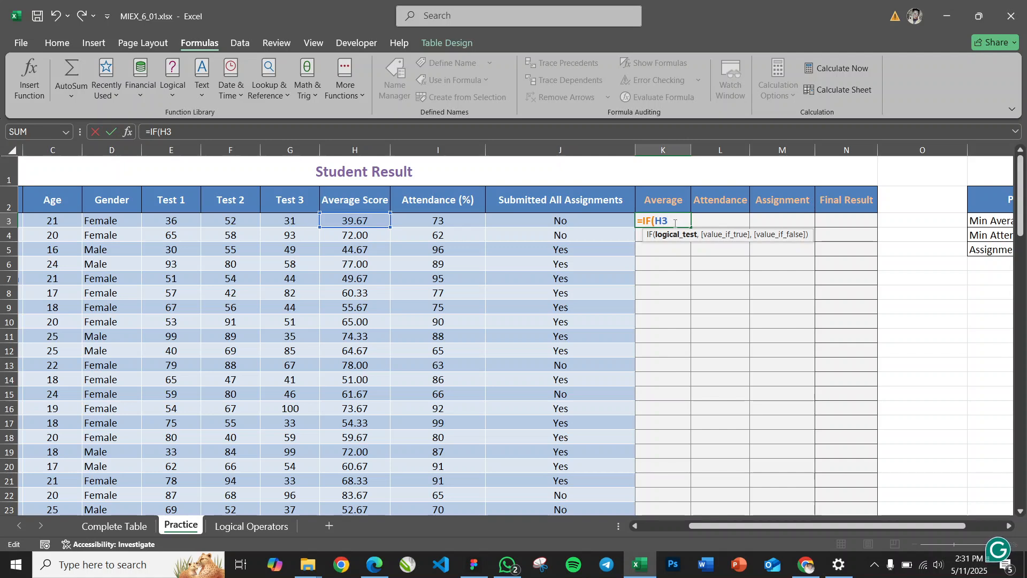
{"action": "type", "text": ">="}
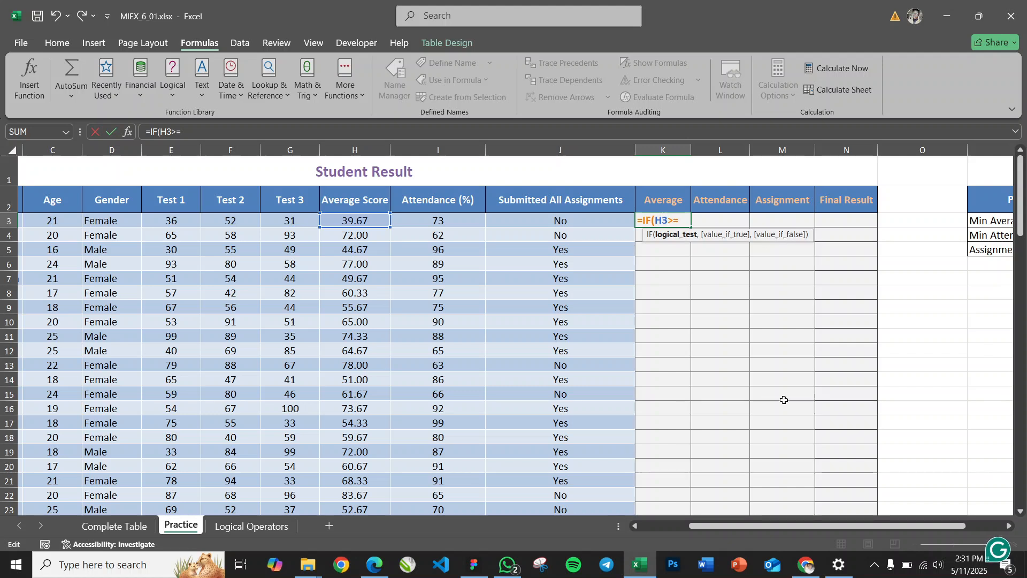
{"action": "left_click_drag", "start_coordinate": [766, 528], "coordinate": [819, 530]}
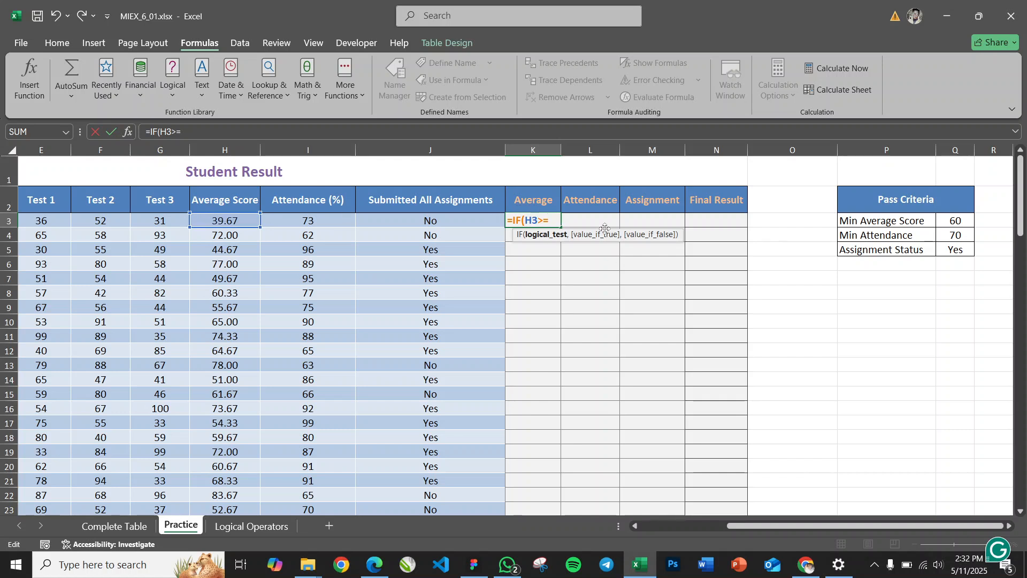
{"action": "left_click", "coordinate": [953, 221]}
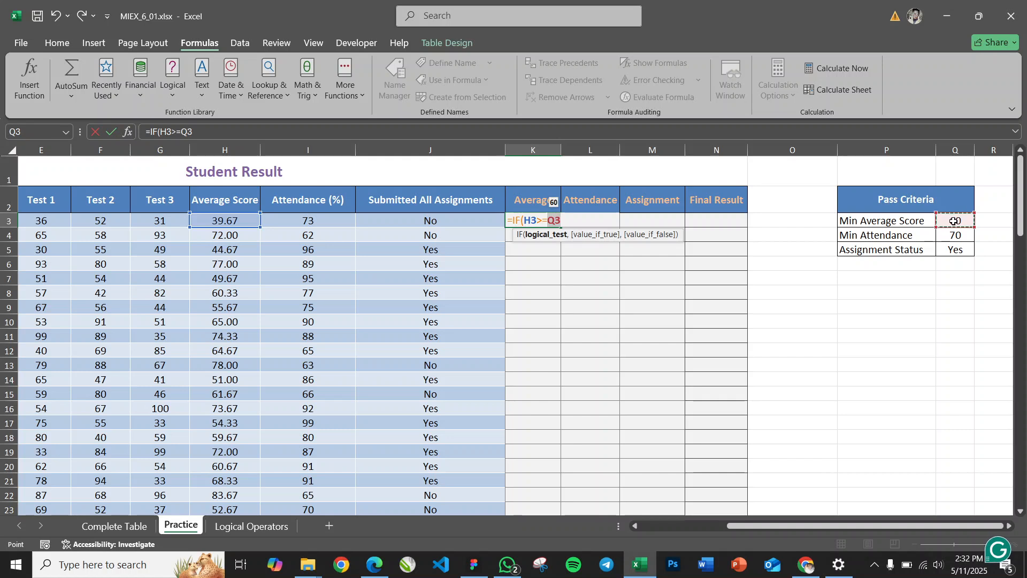
{"action": "key", "text": "F4"}
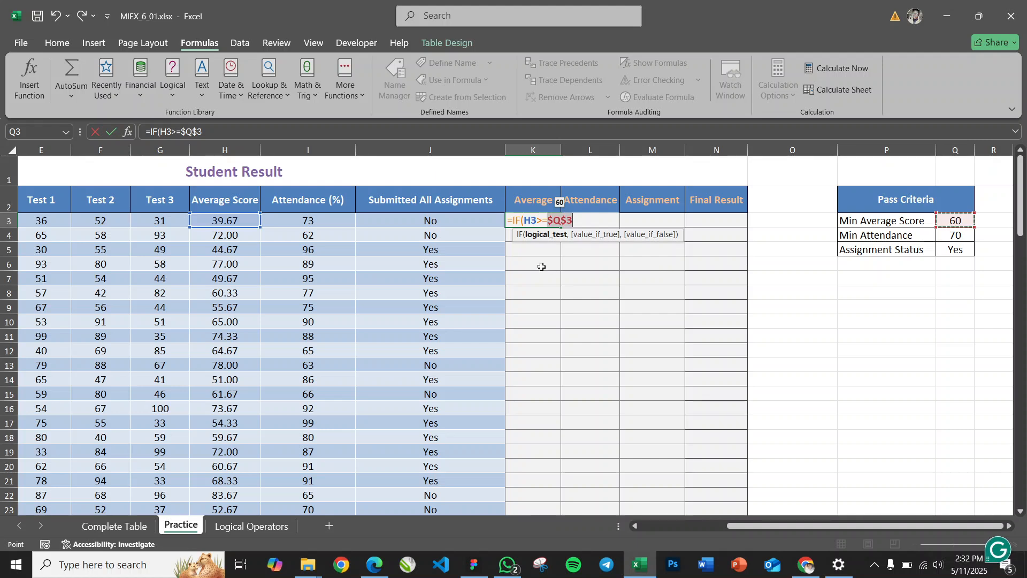
{"action": "type", "text": ","}
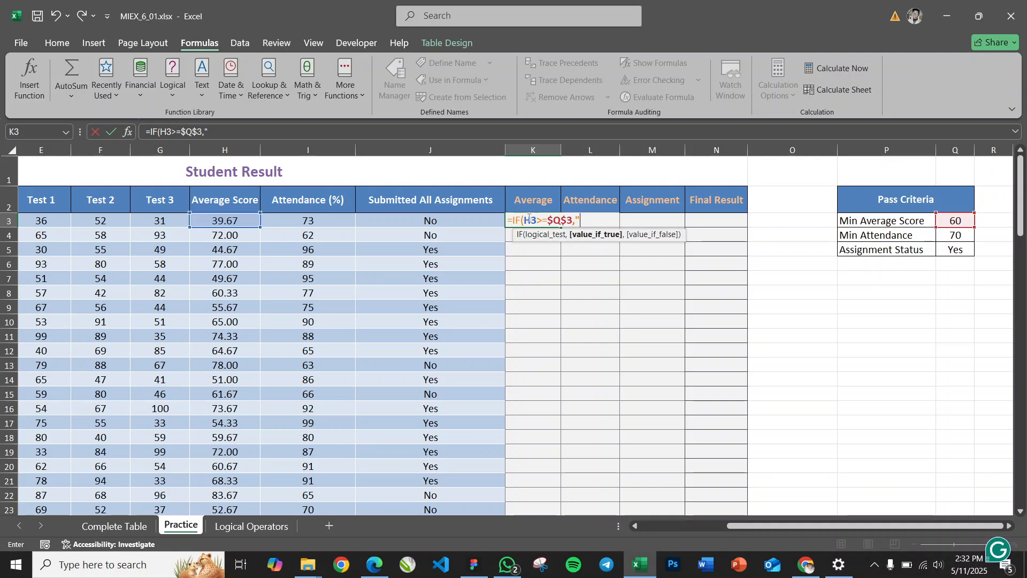
Complete the K3 formula to return "Yes" if true and "No" if false, and enter it, keeping K3 selected
{"action": "left_click_drag", "start_coordinate": [557, 220], "coordinate": [524, 220]}
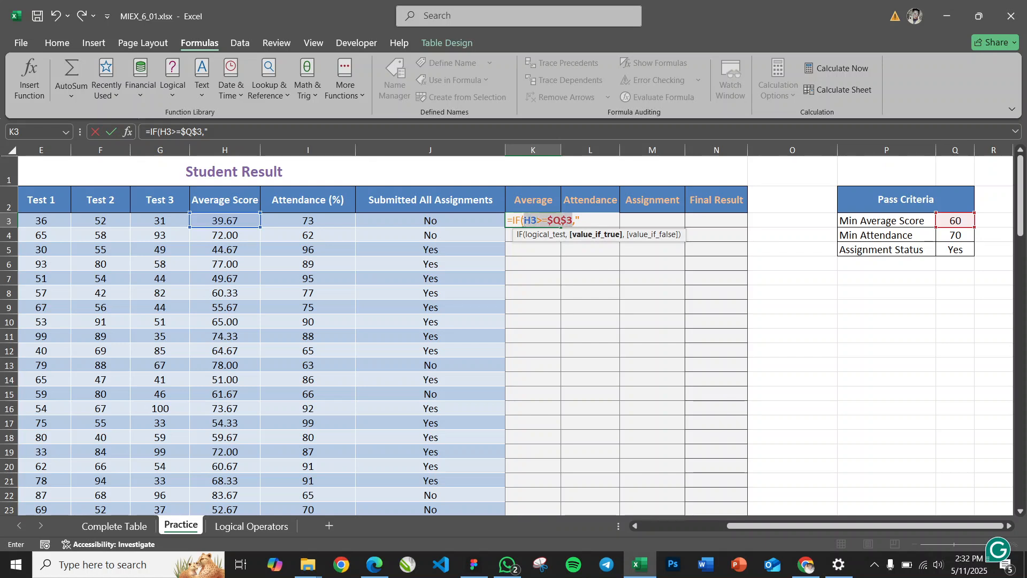
{"action": "left_click", "coordinate": [585, 220]}
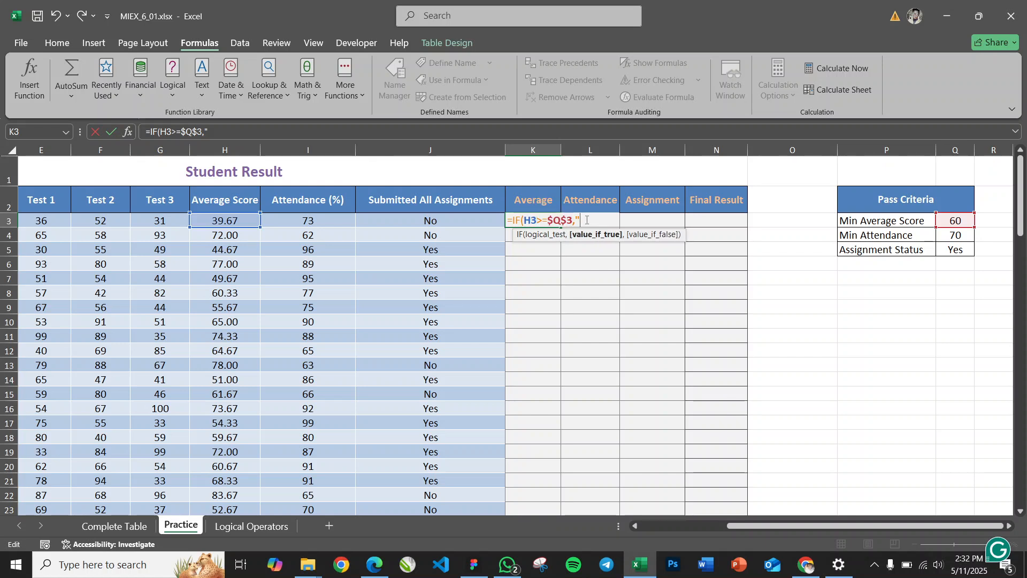
{"action": "type", "text": "\"Yes"}
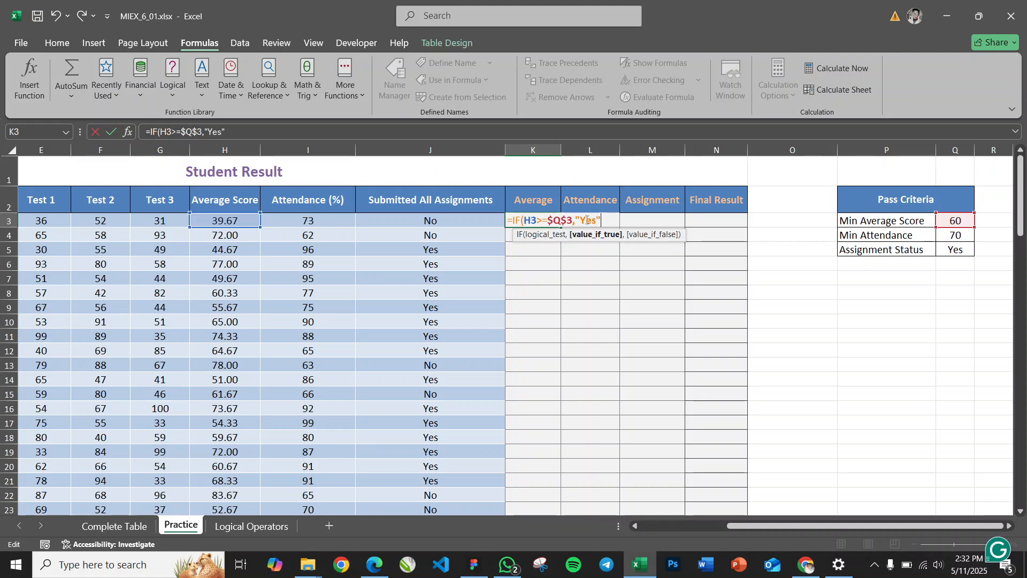
{"action": "type", "text": "\",\""}
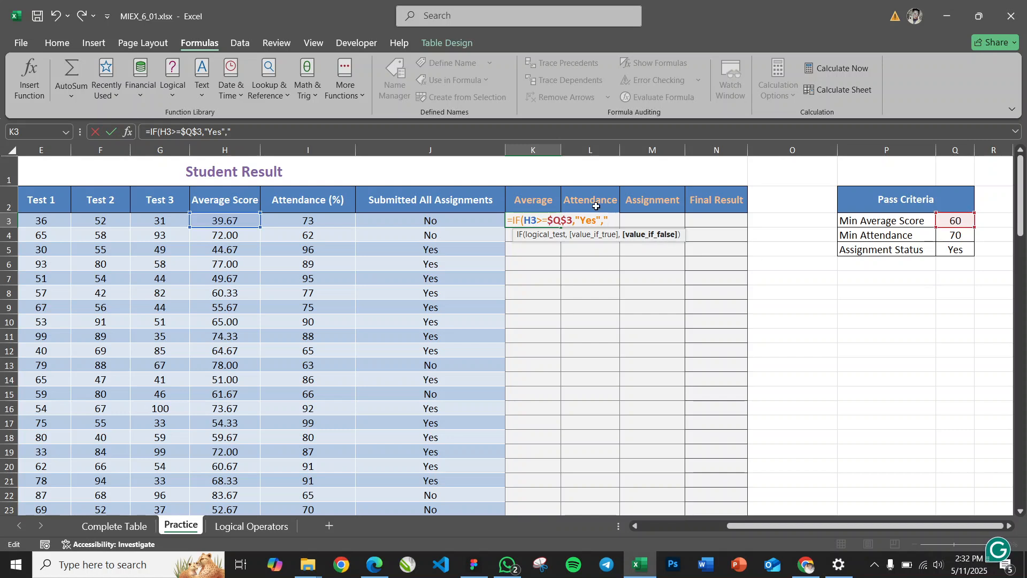
{"action": "type", "text": "No\")"}
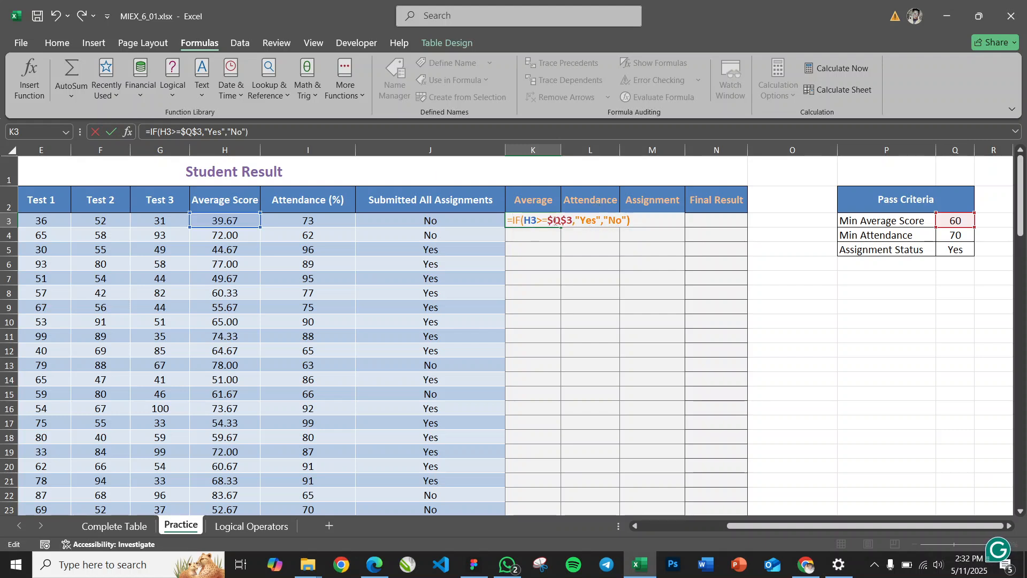
{"action": "left_click_drag", "start_coordinate": [524, 220], "coordinate": [597, 221]}
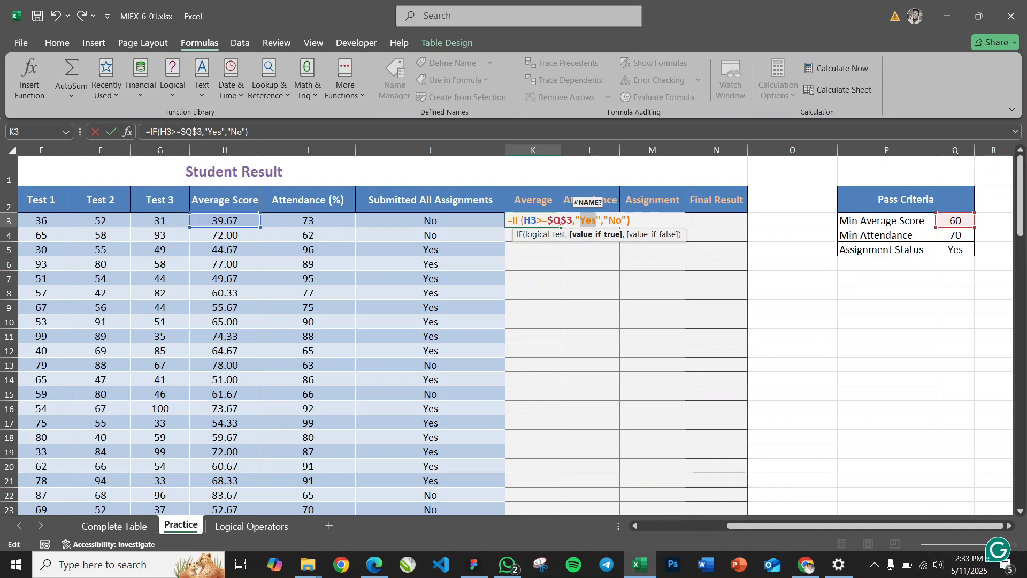
{"action": "left_click_drag", "start_coordinate": [609, 221], "coordinate": [623, 220]}
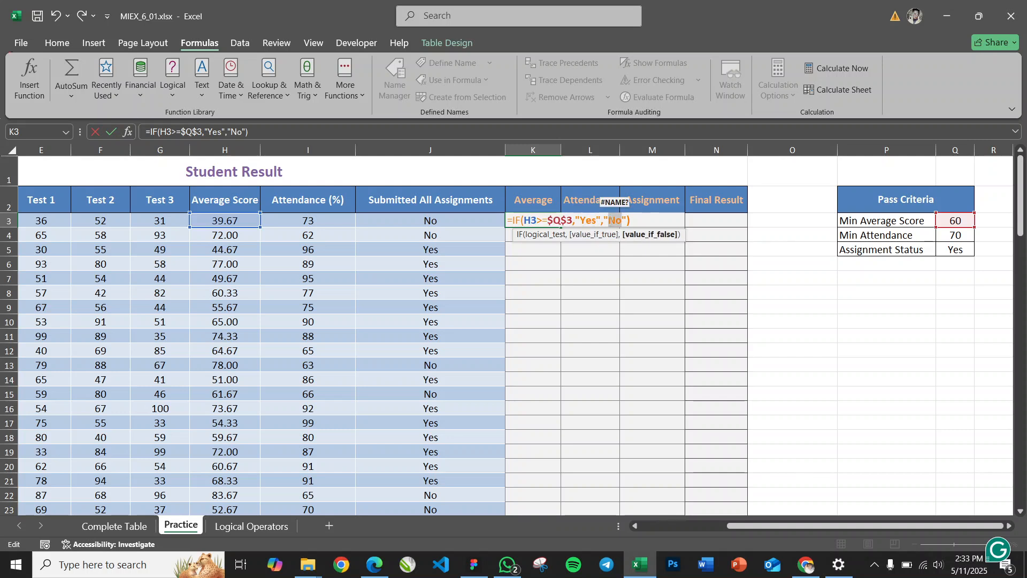
{"action": "key", "text": "ctrl+Return"}
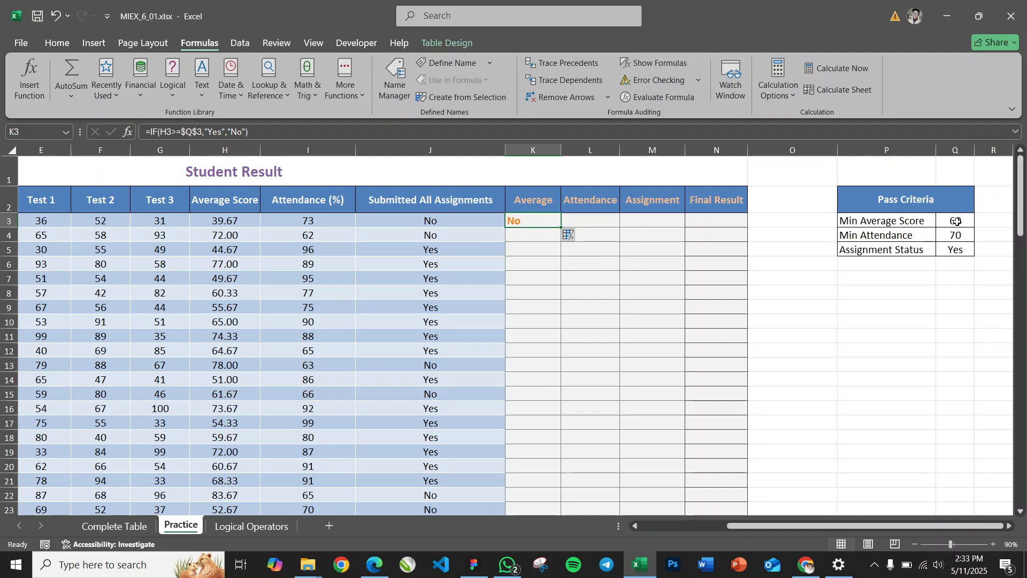
Fill the K3 formula down the whole Average column and check K4 against the average score in H4
{"action": "double_click", "coordinate": [561, 229]}
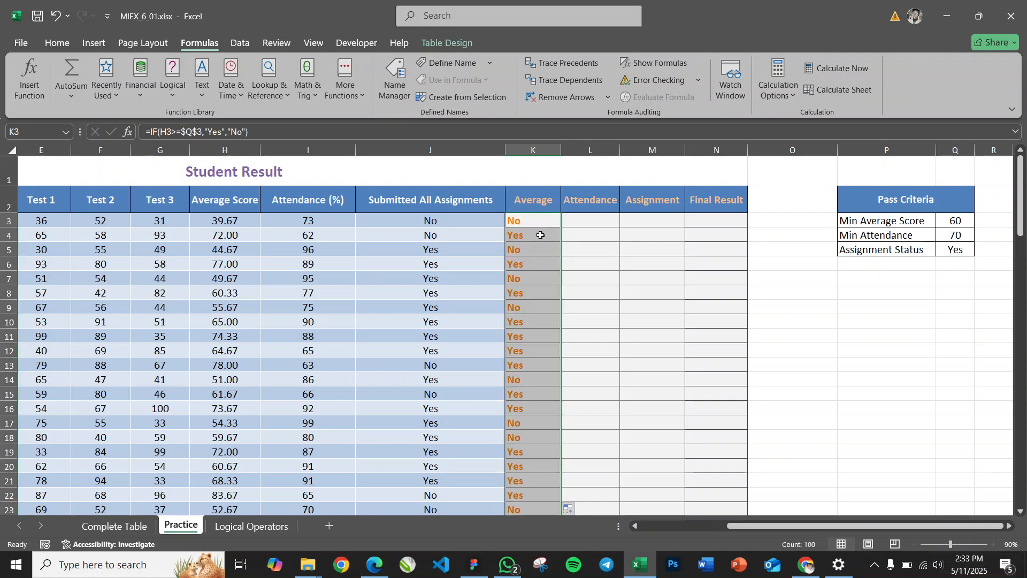
{"action": "left_click", "coordinate": [234, 238]}
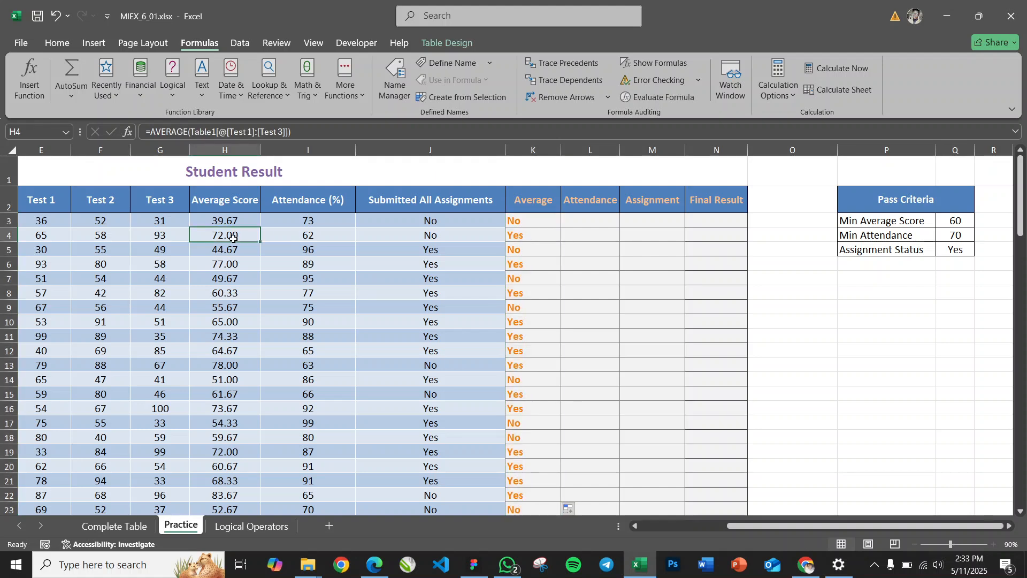
{"action": "left_click", "coordinate": [536, 239]}
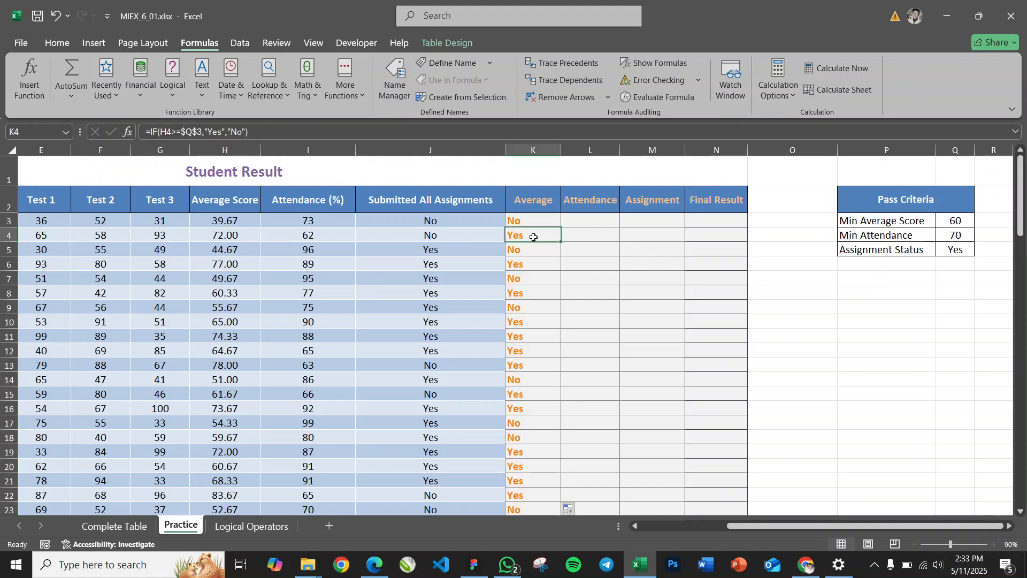
Begin a formula in L3 of the Attendance column
{"action": "left_click", "coordinate": [585, 222]}
{"action": "type", "text": "="}
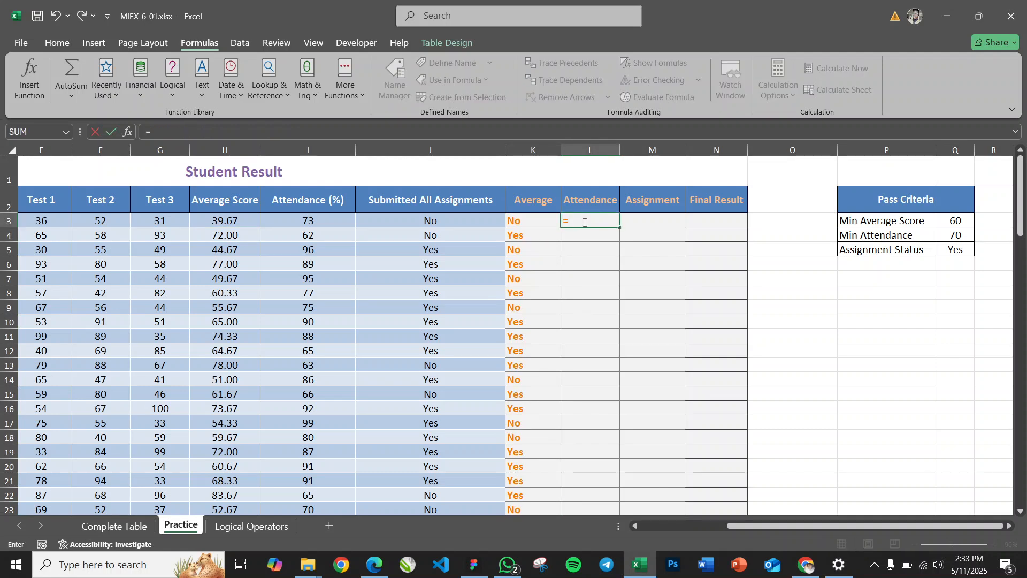
{"action": "type", "text": "IF("}
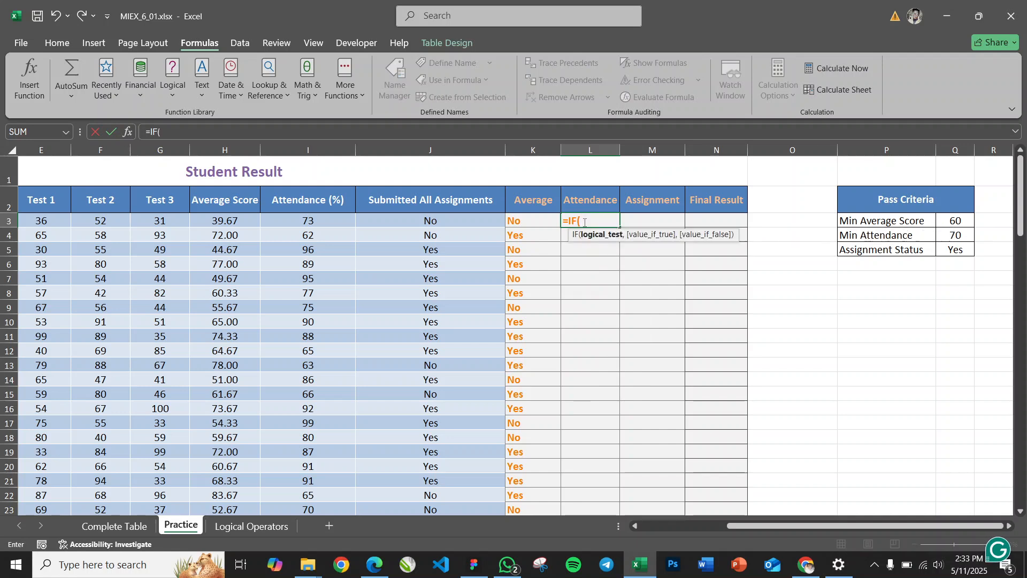
{"action": "left_click", "coordinate": [323, 220]}
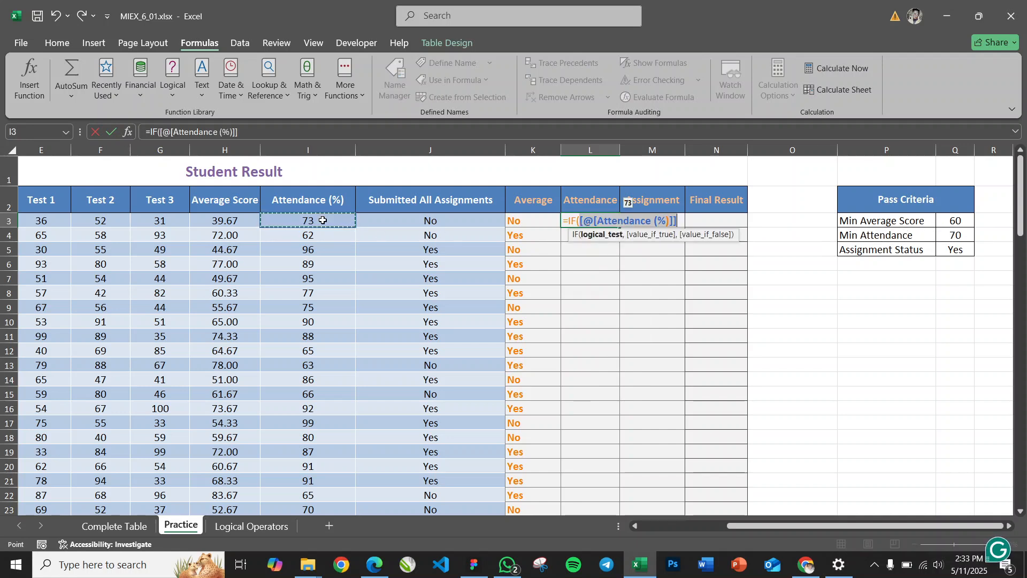
{"action": "key", "text": "BackSpace"}
{"action": "key", "text": "BackSpace"}
{"action": "key", "text": "BackSpace"}
{"action": "key", "text": "BackSpace"}
{"action": "key", "text": "BackSpace"}
{"action": "key", "text": "BackSpace"}
{"action": "key", "text": "BackSpace"}
{"action": "key", "text": "BackSpace"}
{"action": "key", "text": "BackSpace"}
{"action": "key", "text": "BackSpace"}
{"action": "key", "text": "BackSpace"}
{"action": "key", "text": "BackSpace"}
{"action": "key", "text": "BackSpace"}
{"action": "key", "text": "BackSpace"}
{"action": "key", "text": "BackSpace"}
{"action": "key", "text": "BackSpace"}
{"action": "key", "text": "BackSpace"}
{"action": "key", "text": "BackSpace"}
{"action": "key", "text": "BackSpace"}
{"action": "key", "text": "BackSpace"}
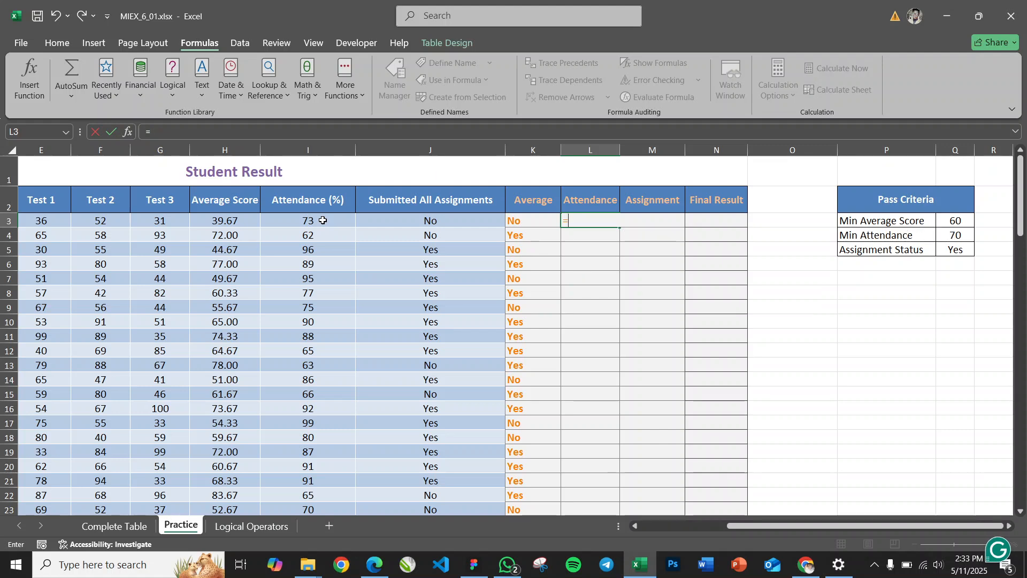
Build the IF condition in L3 that compares attendance in I3 with the minimum attendance, using I3>=$Q$4
{"action": "type", "text": "IF"}
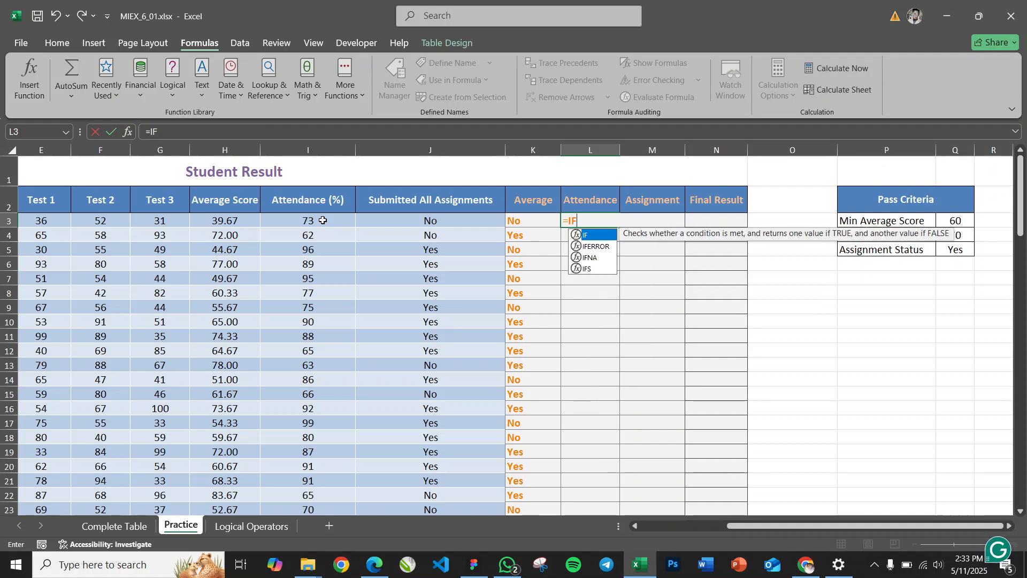
{"action": "type", "text": "("}
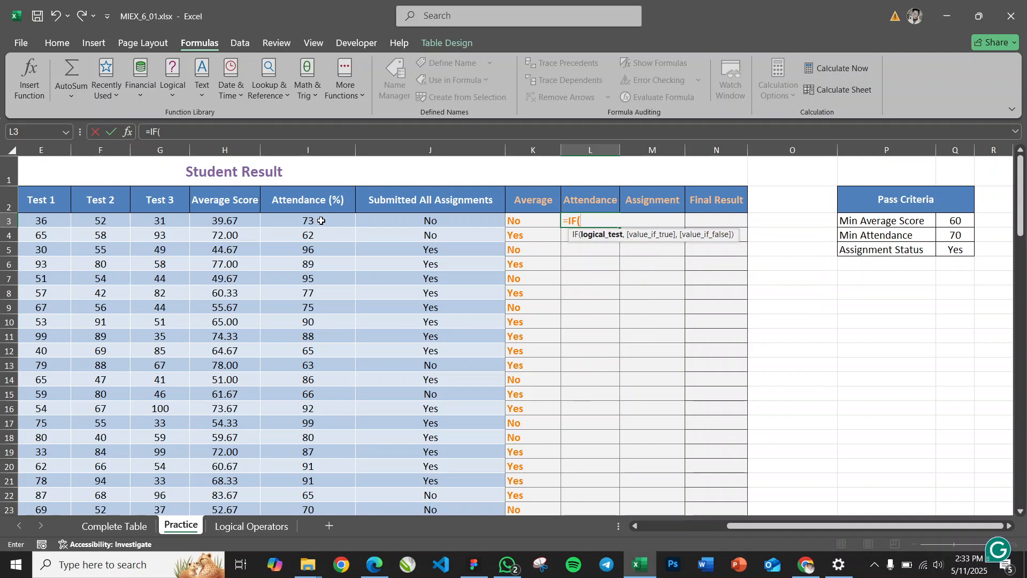
{"action": "type", "text": "I3"}
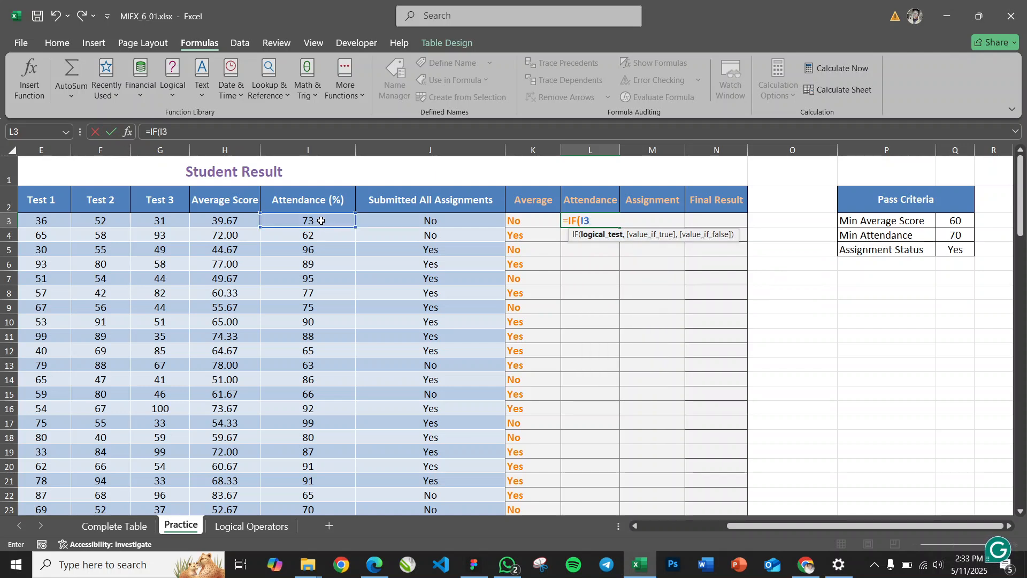
{"action": "type", "text": ">="}
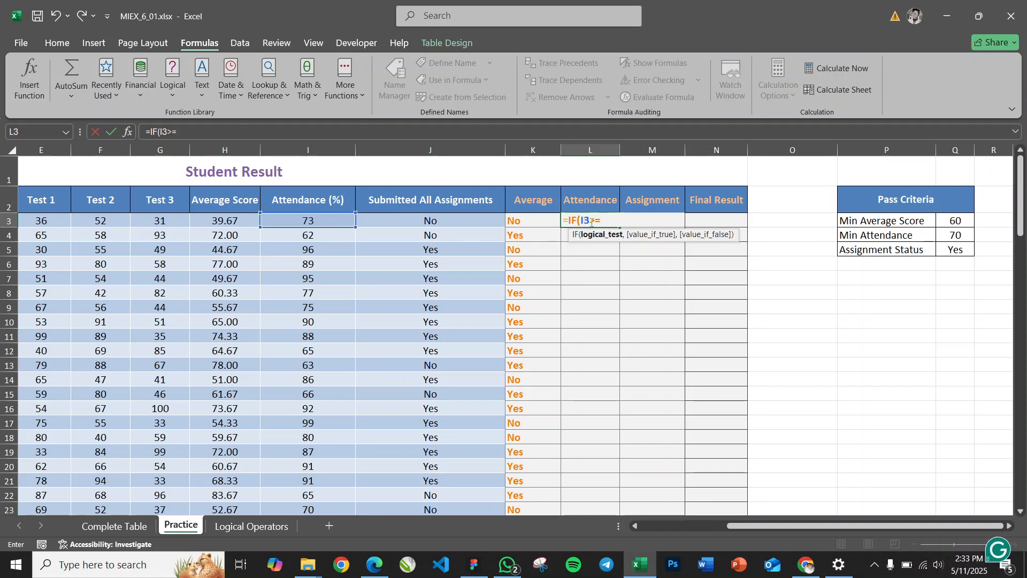
{"action": "left_click", "coordinate": [956, 235]}
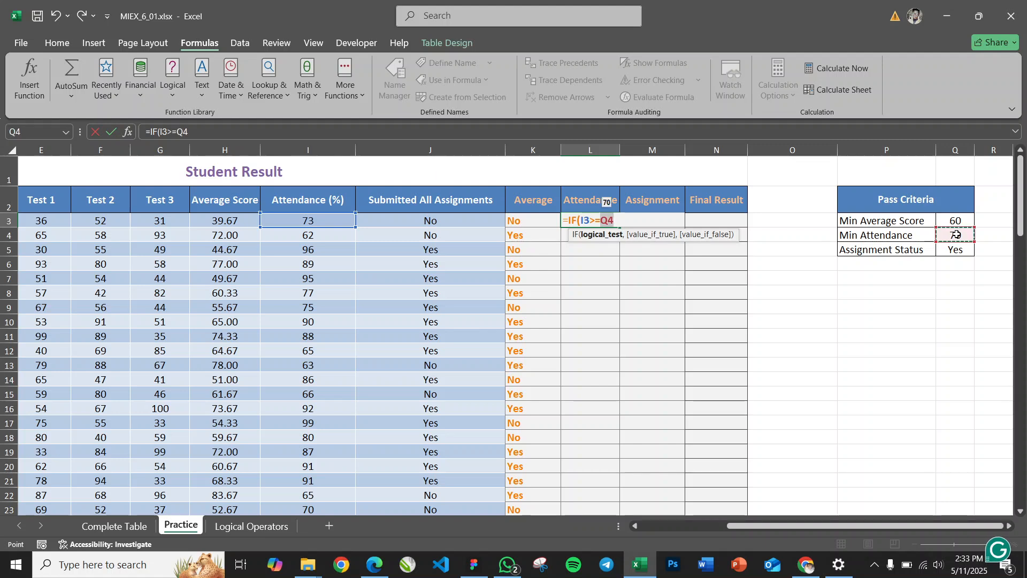
{"action": "key", "text": "F4"}
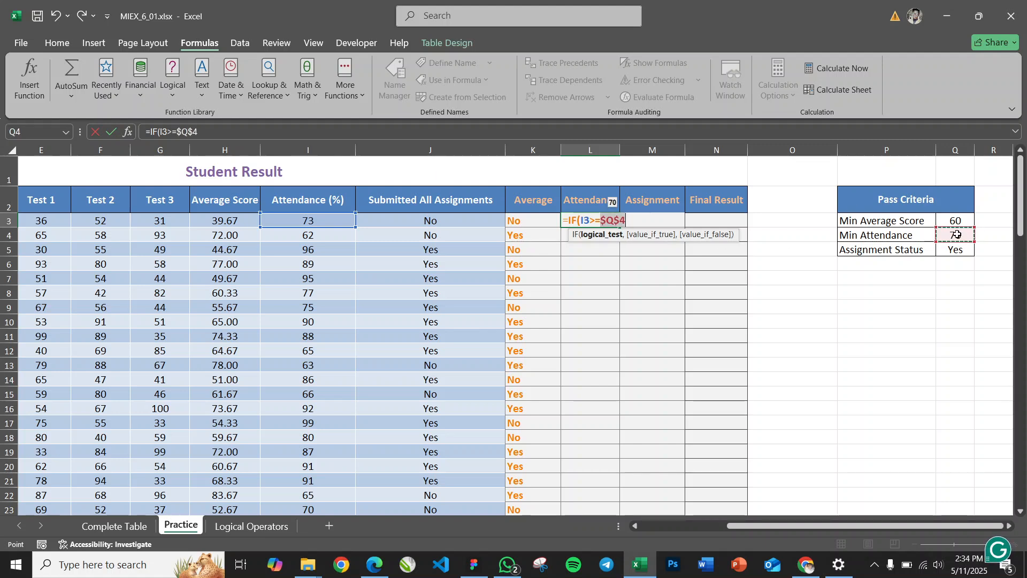
{"action": "type", "text": ","}
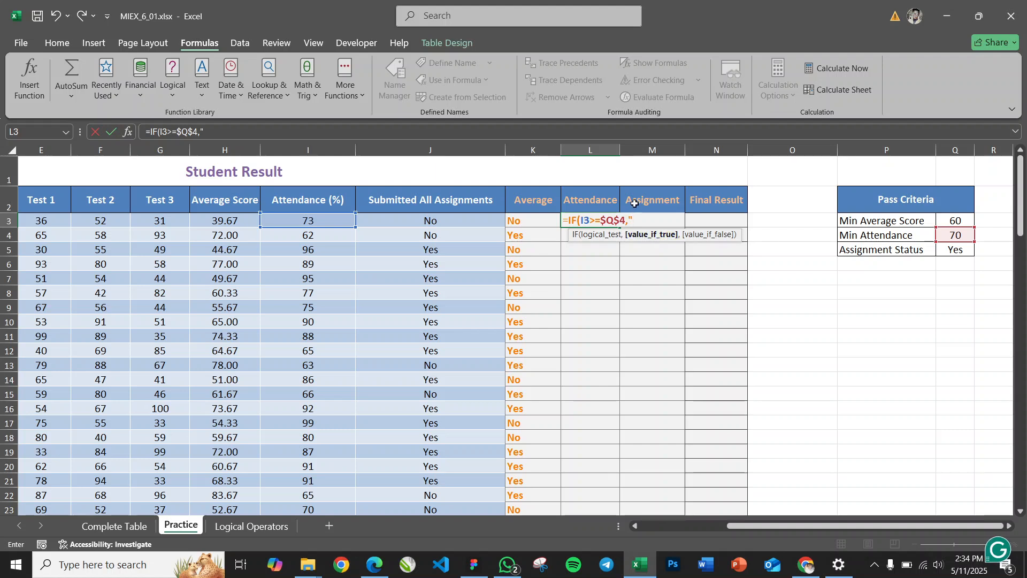
Complete the L3 formula to return "Yes" if true and "No" if false, and check the result against the attendance in I3
{"action": "type", "text": "Yes\","}
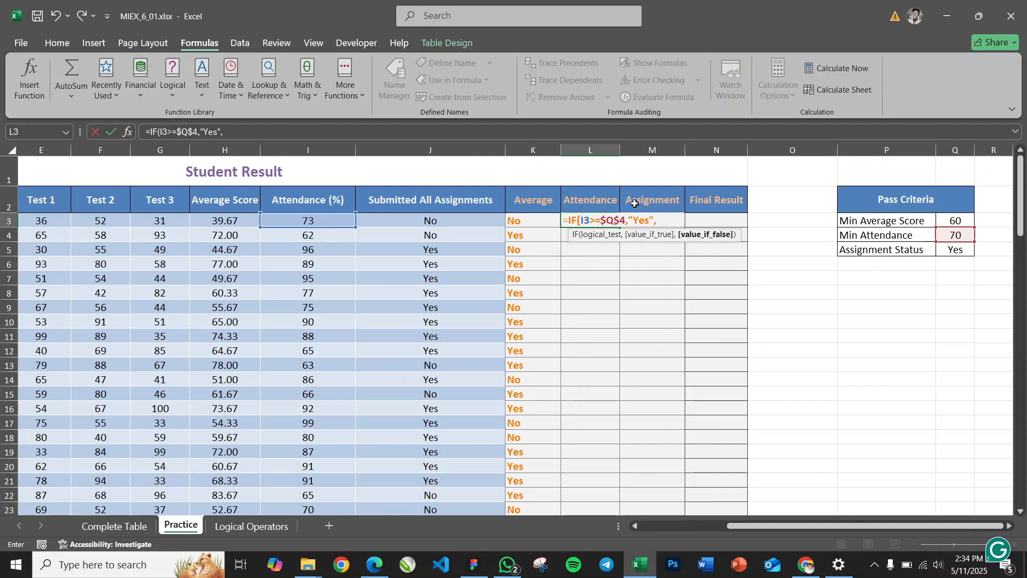
{"action": "type", "text": "\"No\")"}
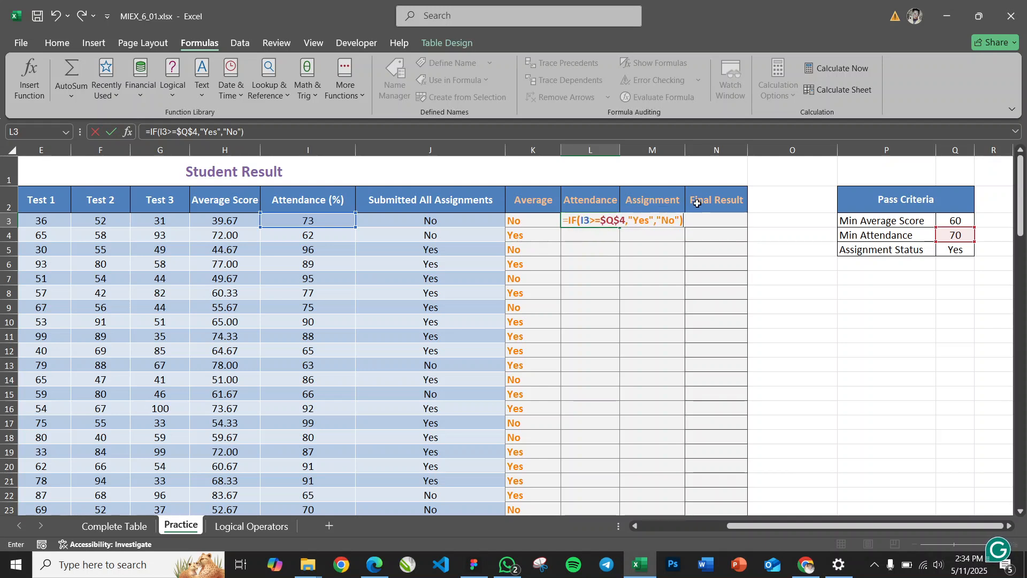
{"action": "key", "text": "Return"}
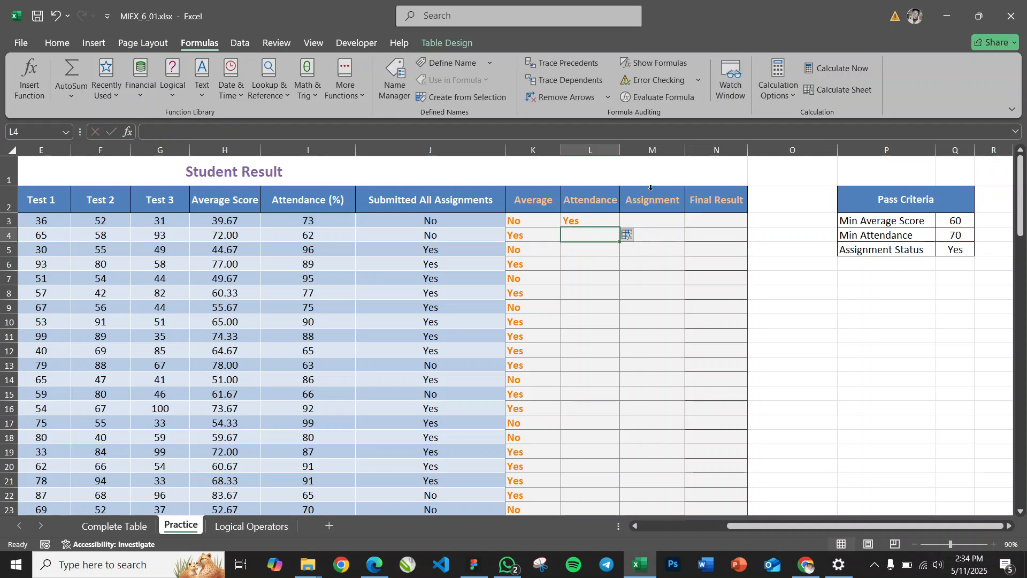
{"action": "left_click", "coordinate": [597, 222]}
{"action": "left_click", "coordinate": [309, 221]}
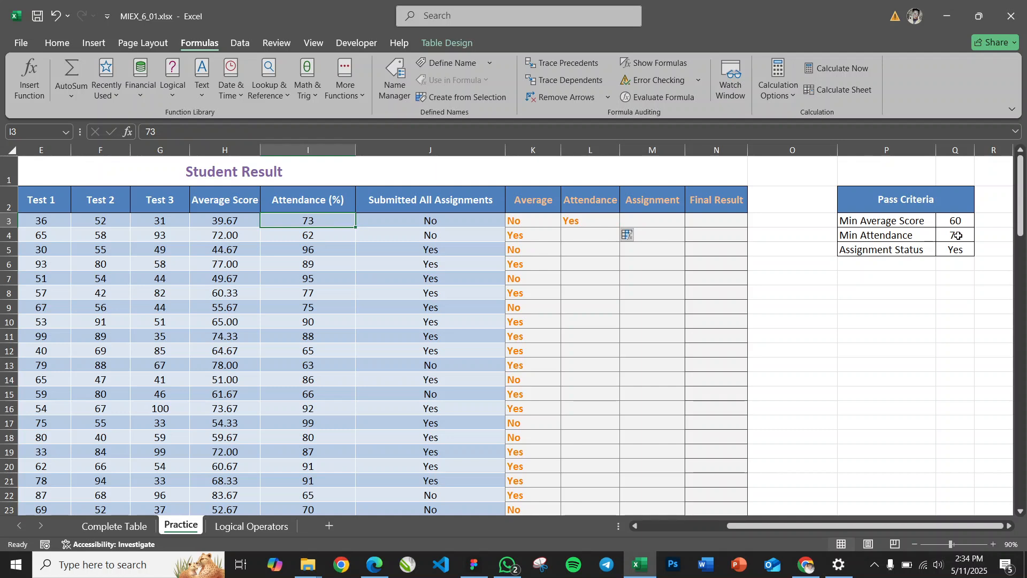
Fill the L3 formula down the whole Attendance column
{"action": "left_click", "coordinate": [592, 221]}
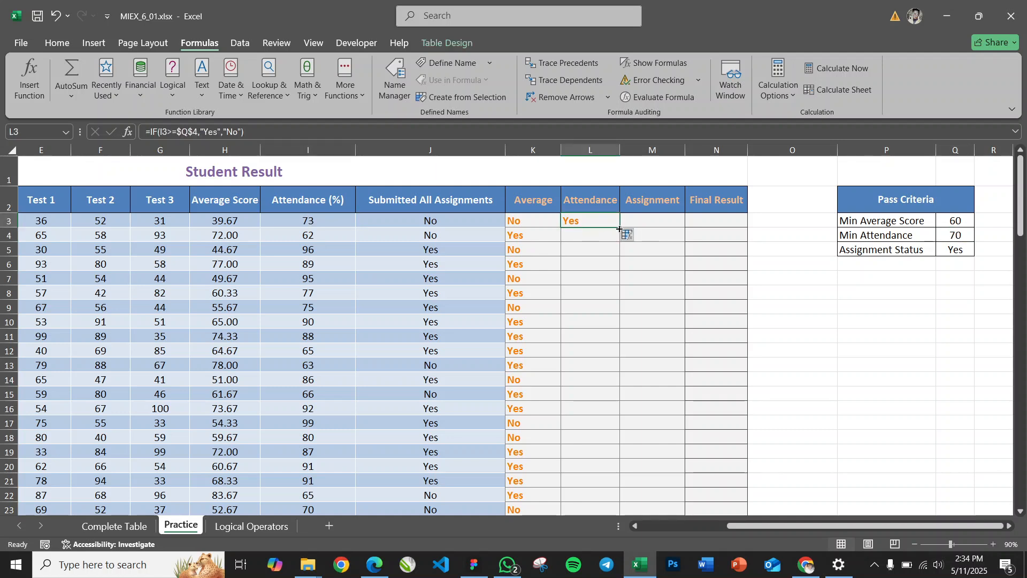
{"action": "double_click", "coordinate": [619, 228]}
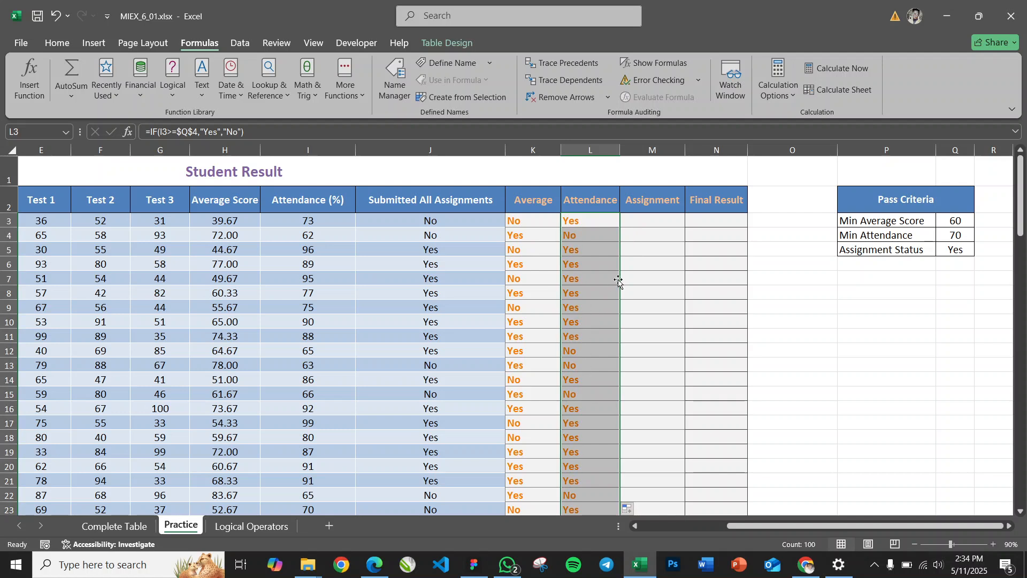
Start an IF formula in M3 that tests whether the assignment submission in J3 equals the required assignment status, using J3=Q5
{"action": "left_click", "coordinate": [663, 216]}
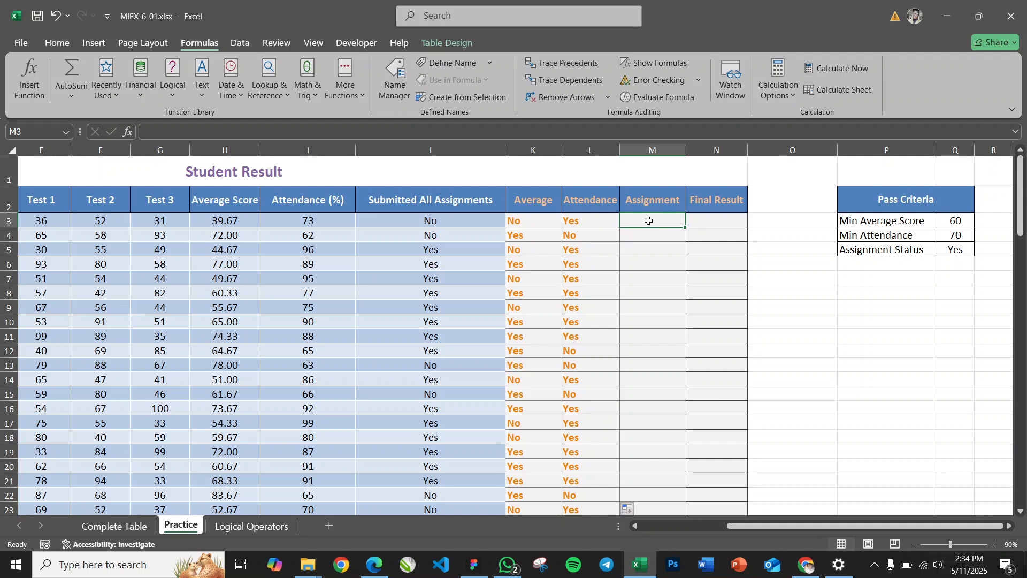
{"action": "type", "text": "=I"}
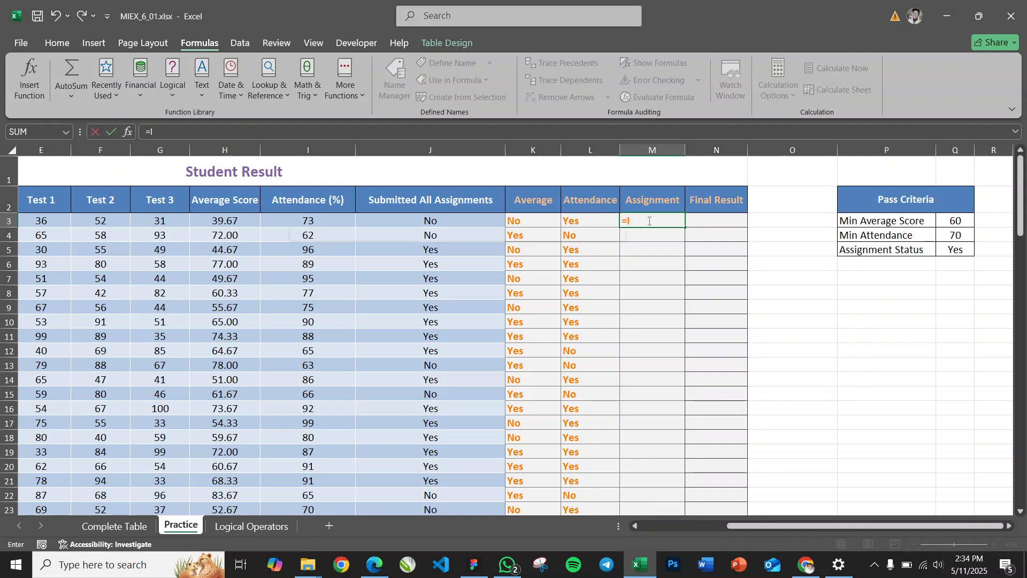
{"action": "type", "text": "F("}
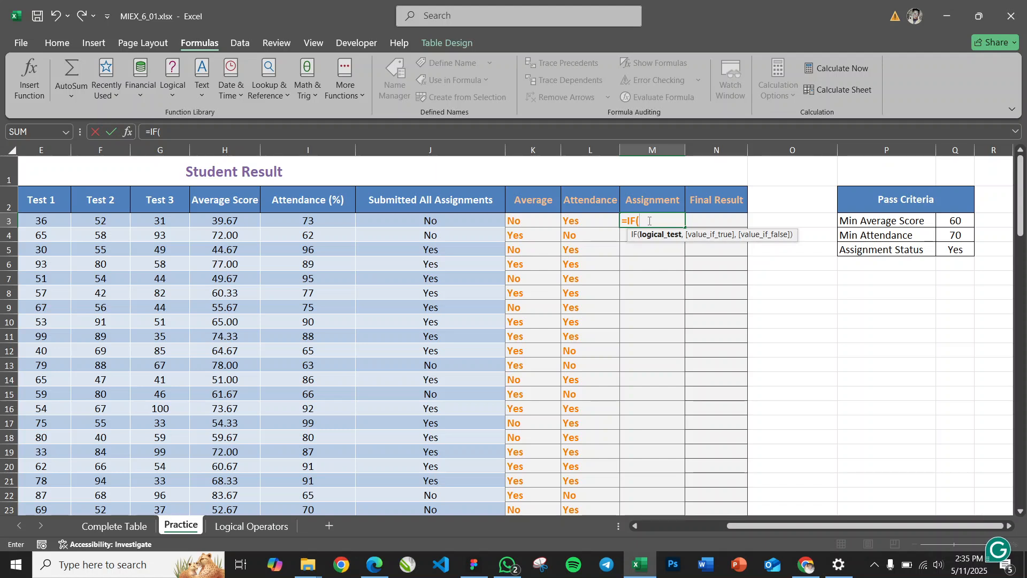
{"action": "left_click", "coordinate": [437, 220]}
{"action": "type", "text": ">"}
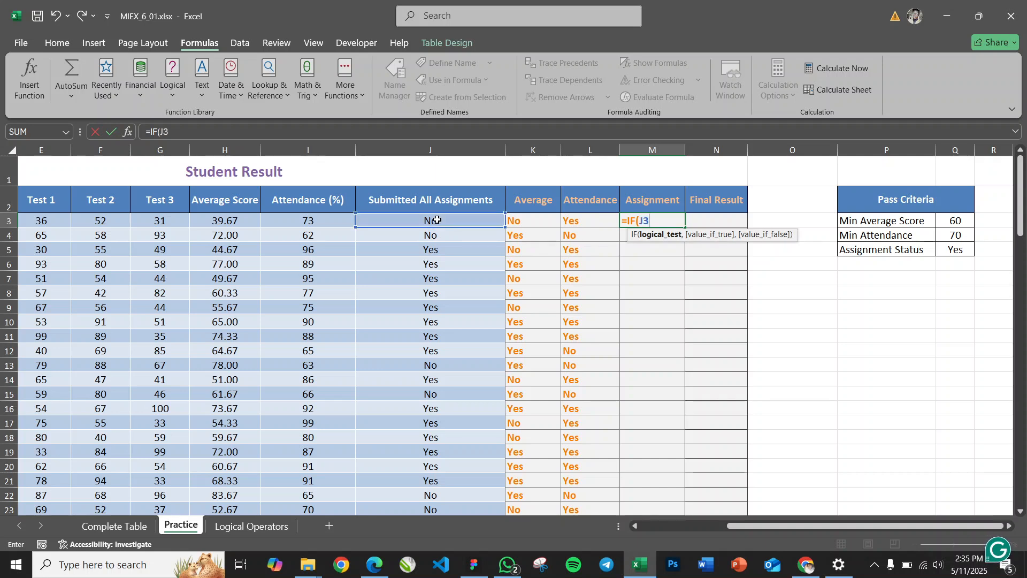
{"action": "key", "text": "BackSpace"}
{"action": "type", "text": "="}
{"action": "left_click", "coordinate": [958, 250]}
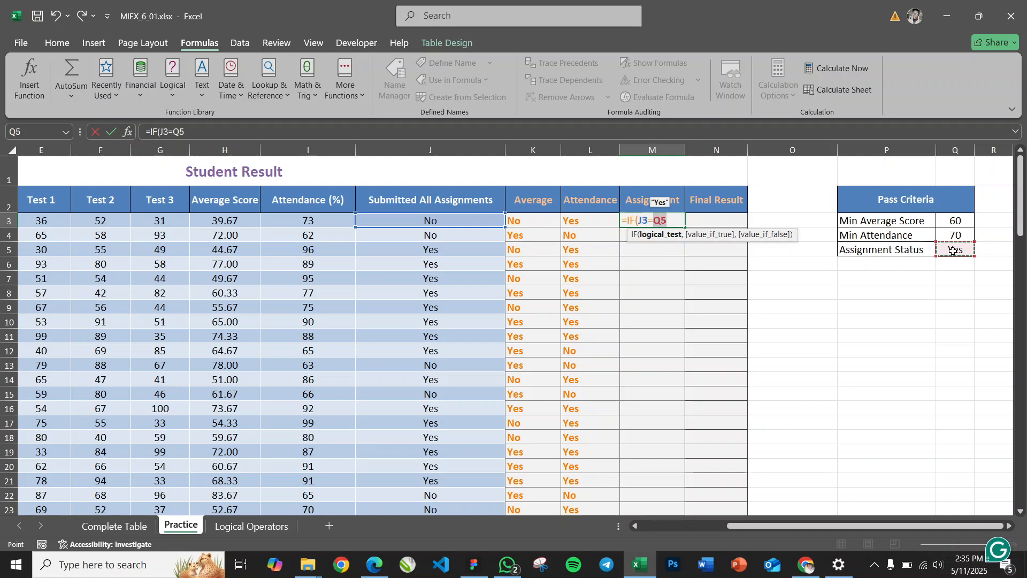
Complete the M3 formula to return "Yes" if true and "No" if false
{"action": "type", "text": ","}
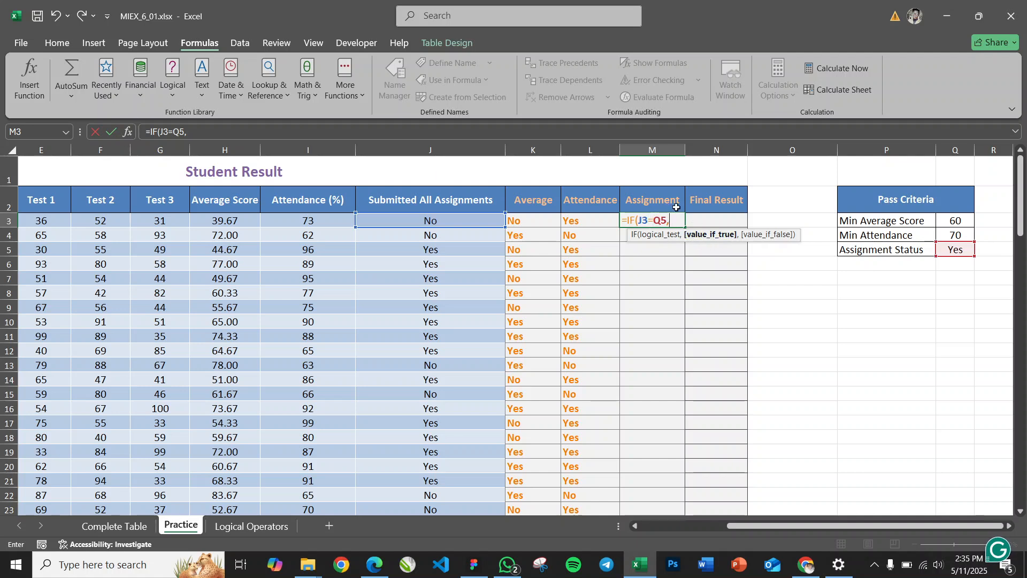
{"action": "type", "text": "\"Yes"}
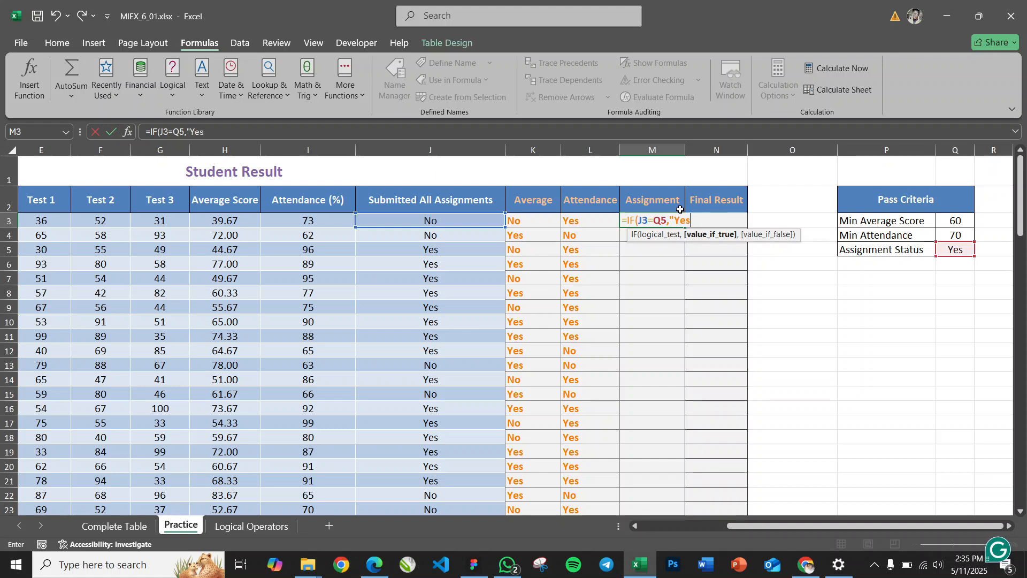
{"action": "type", "text": ":"}
{"action": "type", "text": "\""}
{"action": "type", "text": ","}
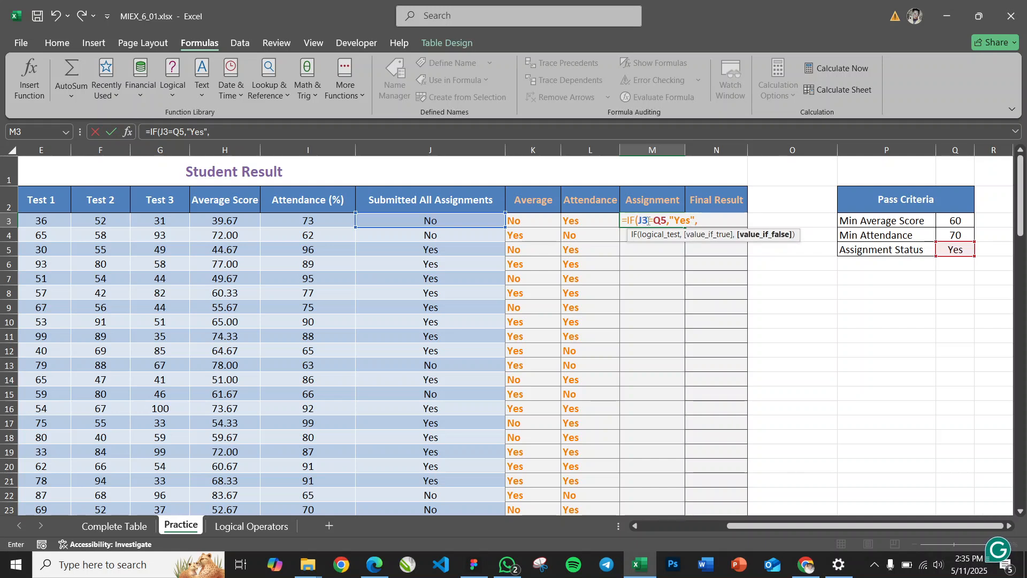
{"action": "type", "text": "\"No\")"}
{"action": "key", "text": "Return"}
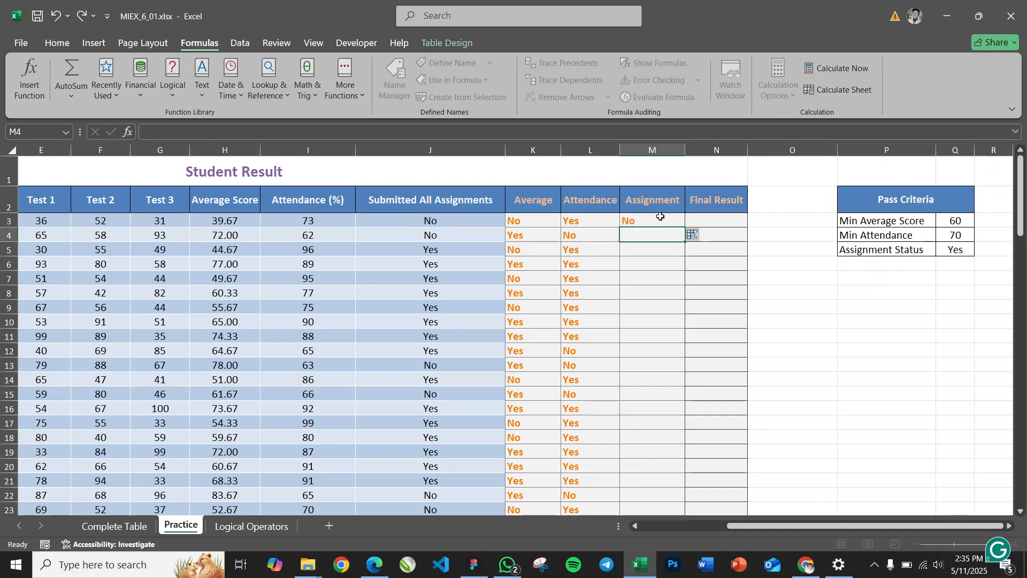
Check the M3 result against the submission status in J3 and fill the formula down the Assignment column
{"action": "left_click", "coordinate": [654, 221]}
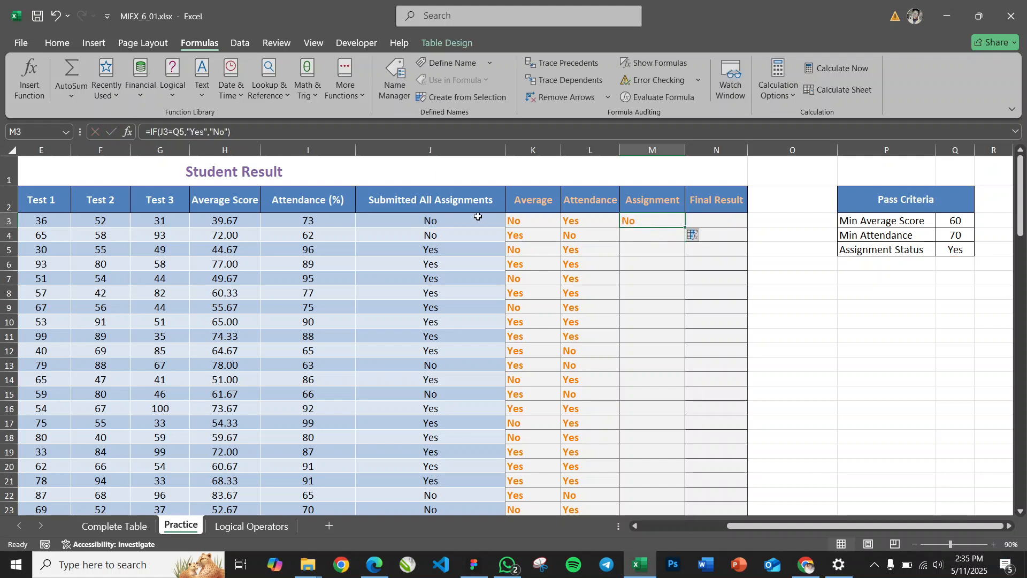
{"action": "left_click", "coordinate": [432, 219]}
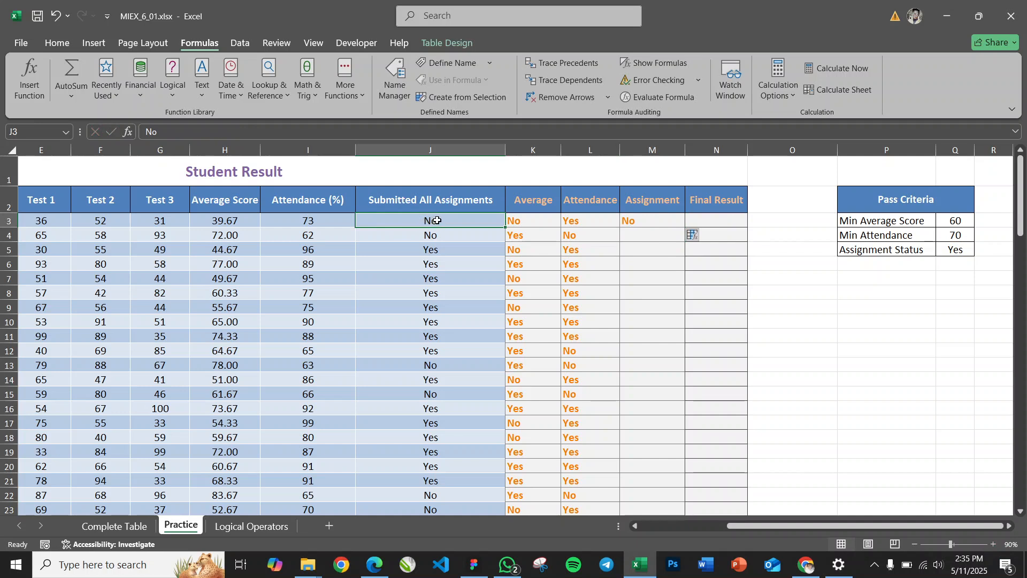
{"action": "left_click", "coordinate": [663, 223]}
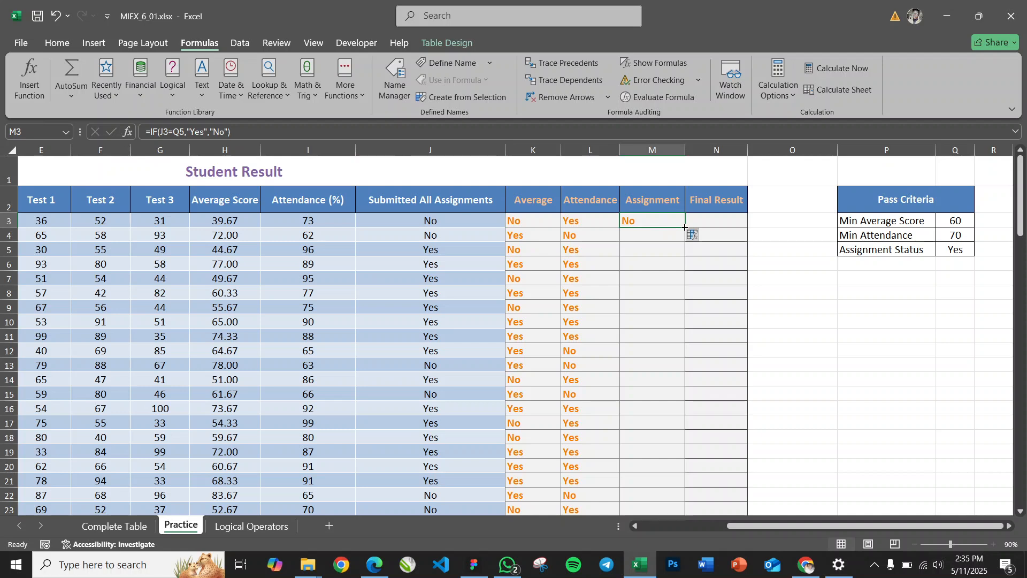
{"action": "double_click", "coordinate": [685, 228]}
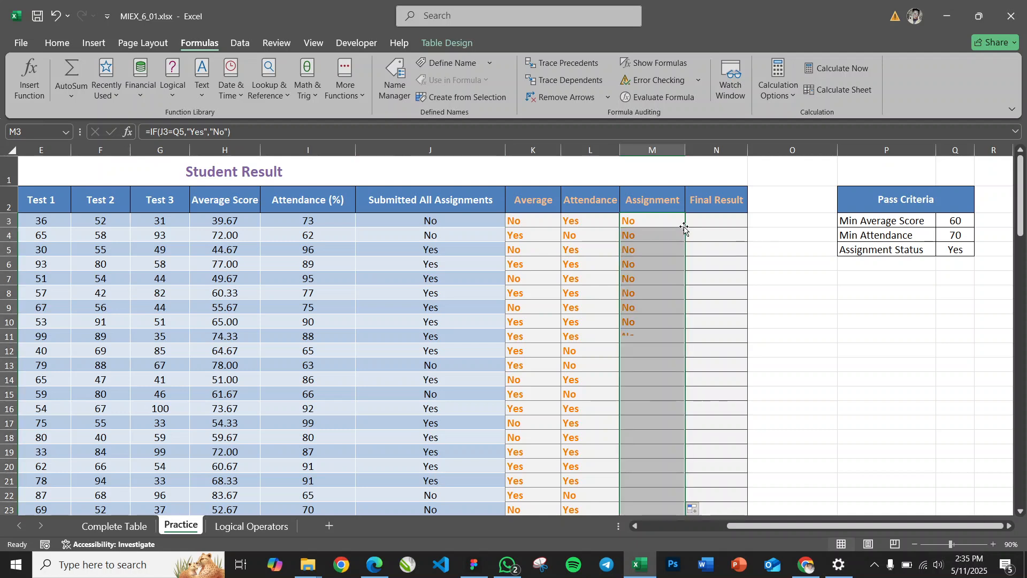
Edit the M3 formula so its condition compares J3 with the text "Yes" instead of the Q5 reference
{"action": "left_click", "coordinate": [652, 222]}
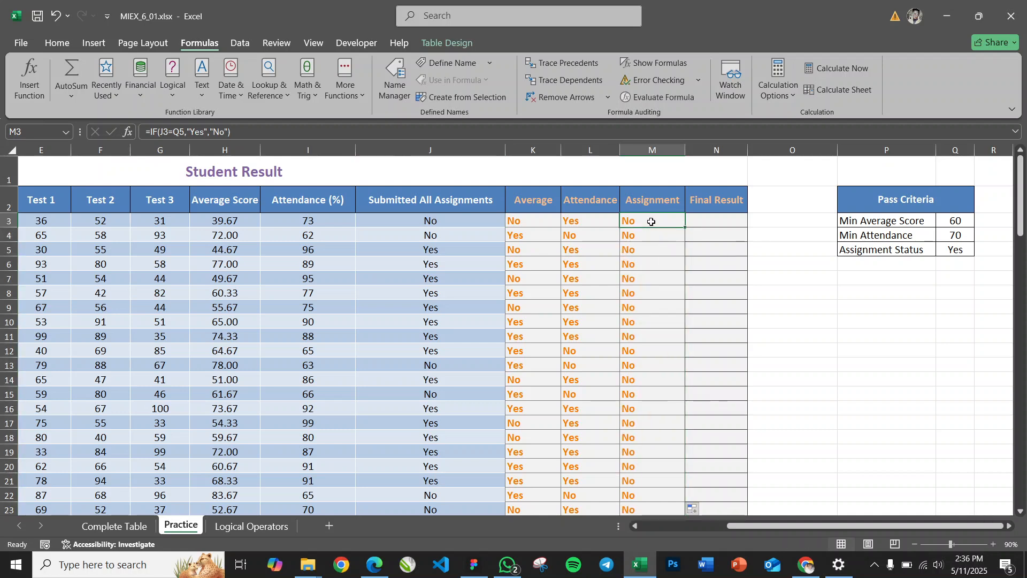
{"action": "double_click", "coordinate": [652, 222]}
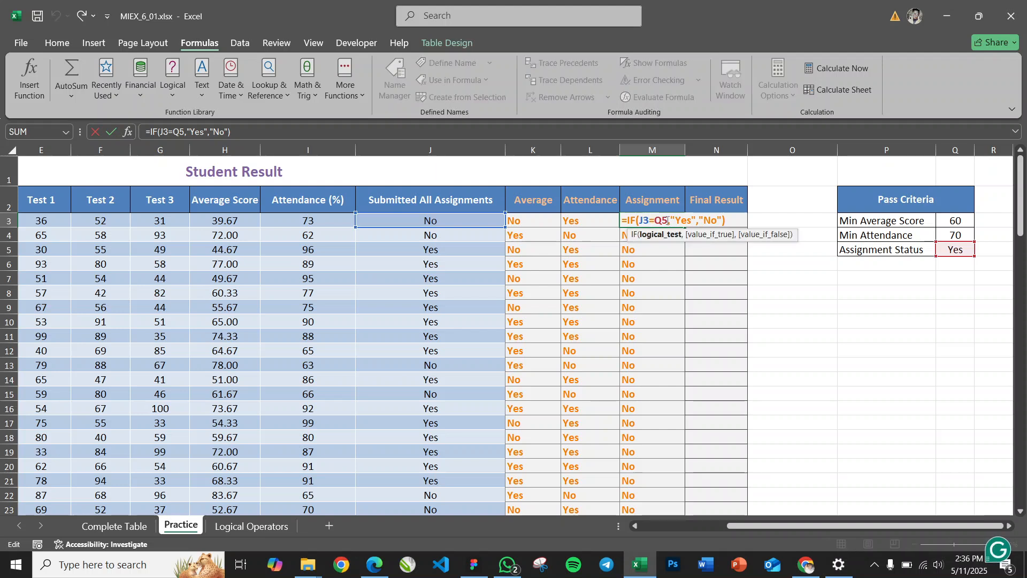
{"action": "left_click_drag", "start_coordinate": [667, 221], "coordinate": [655, 221]}
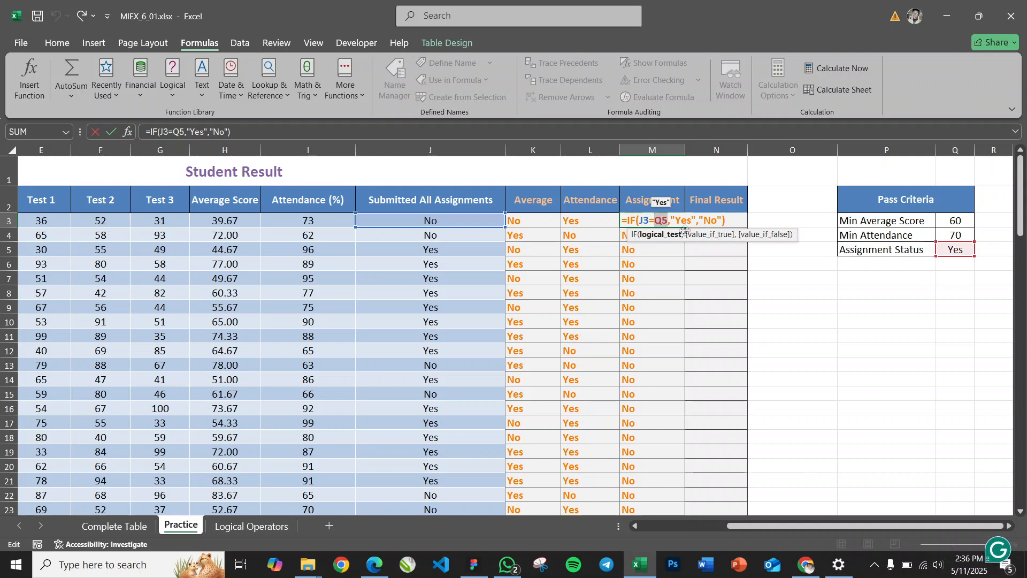
{"action": "key", "text": "BackSpace"}
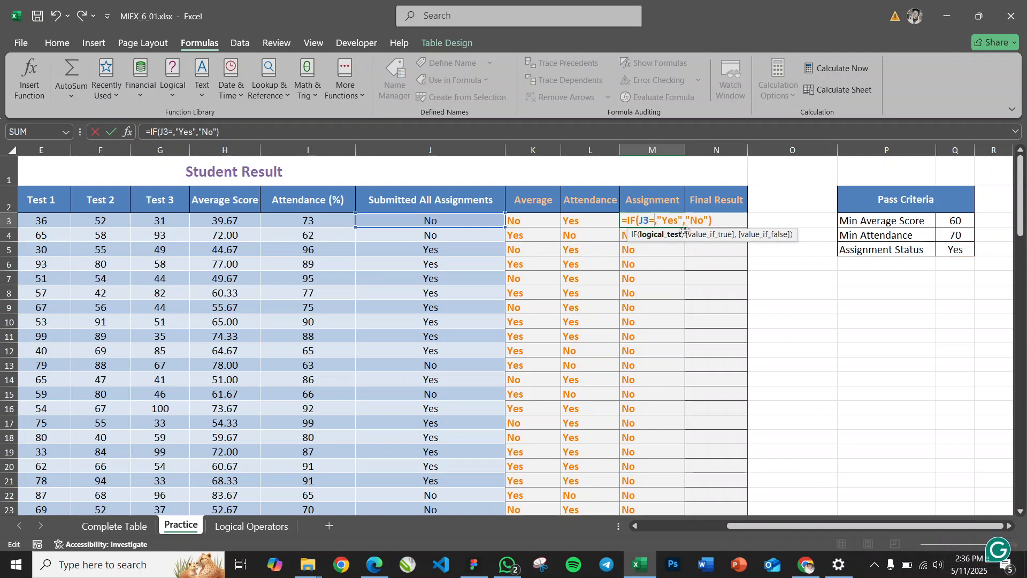
{"action": "type", "text": "\""}
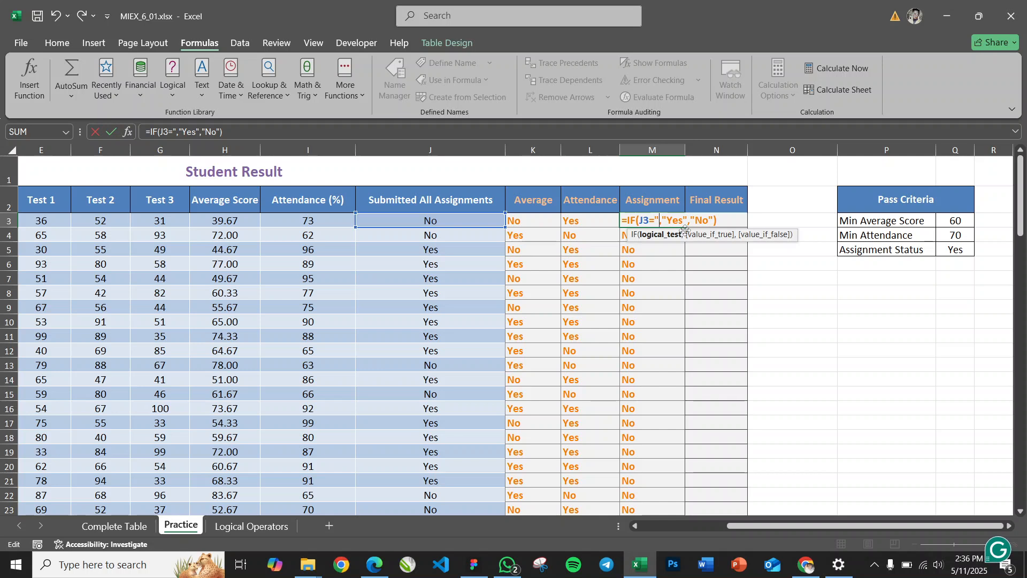
{"action": "type", "text": "Y"}
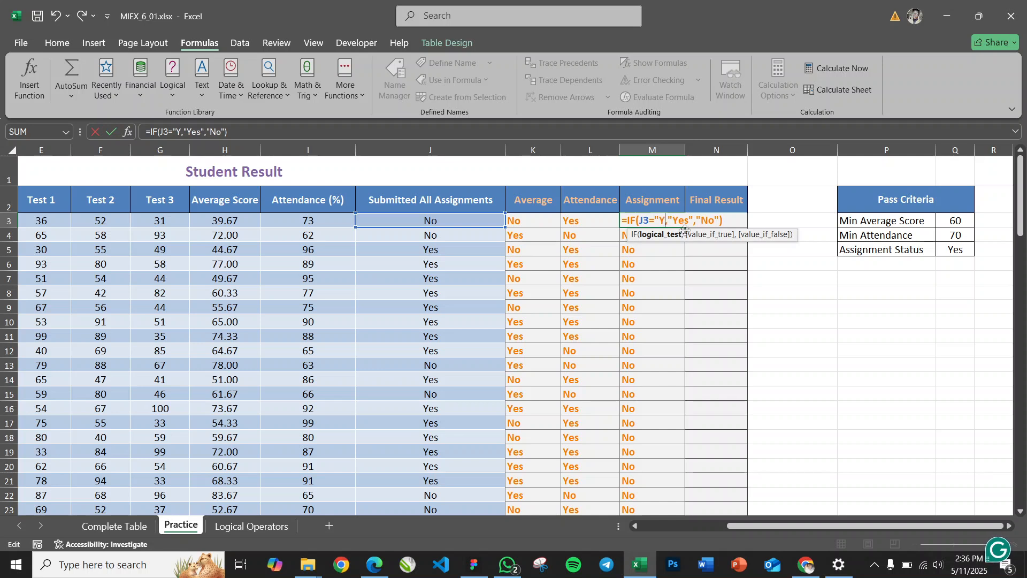
{"action": "type", "text": "es\""}
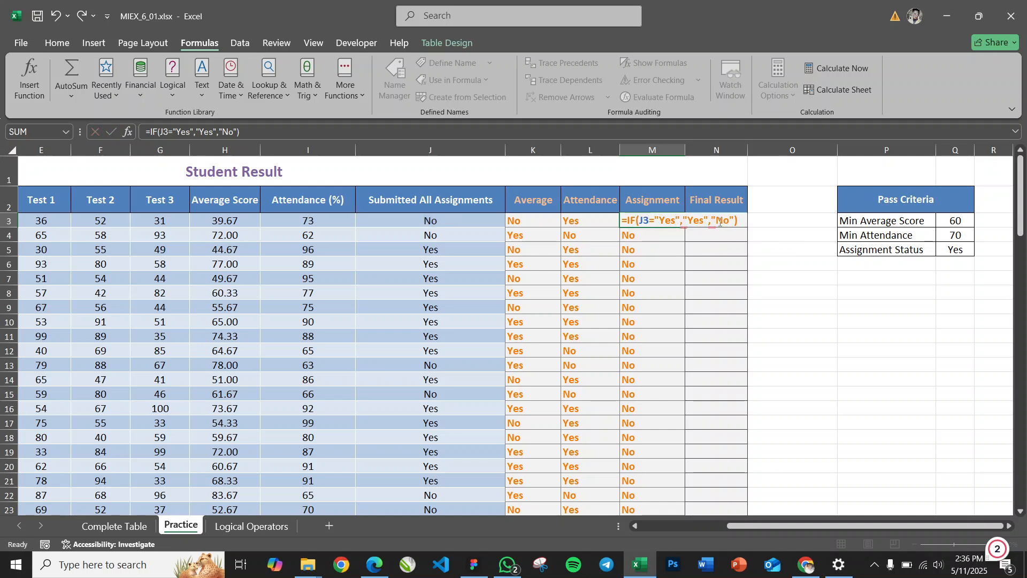
{"action": "key", "text": "ctrl+Return"}
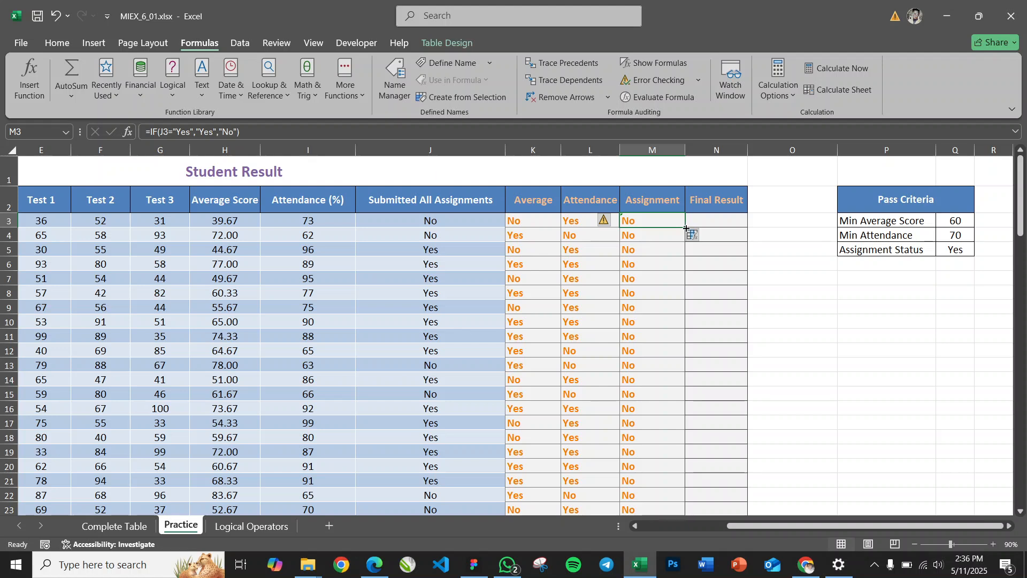
Fill the corrected M3 formula down the Assignment column and check M5 against the submission status in J5
{"action": "double_click", "coordinate": [687, 228]}
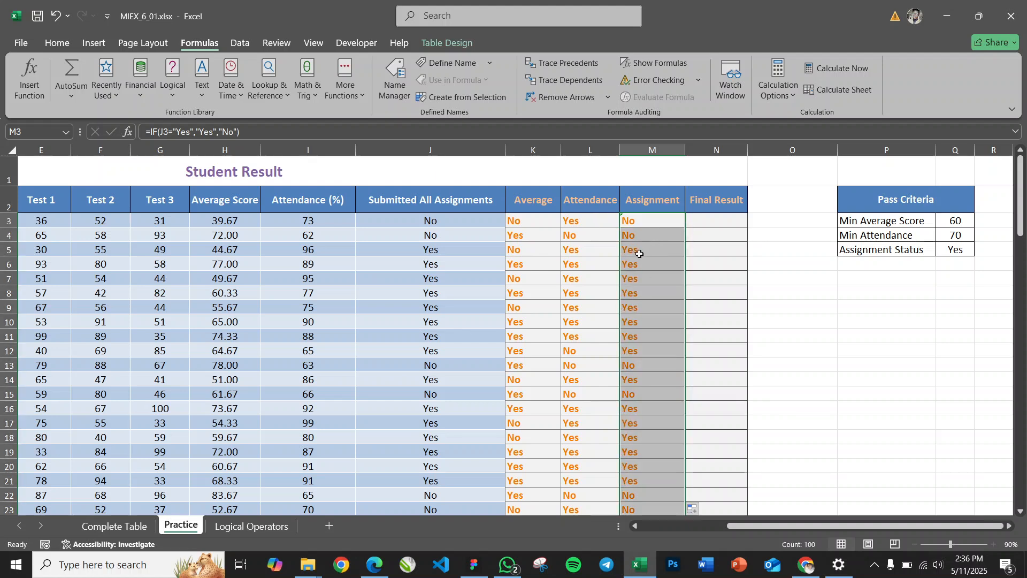
{"action": "left_click", "coordinate": [422, 255]}
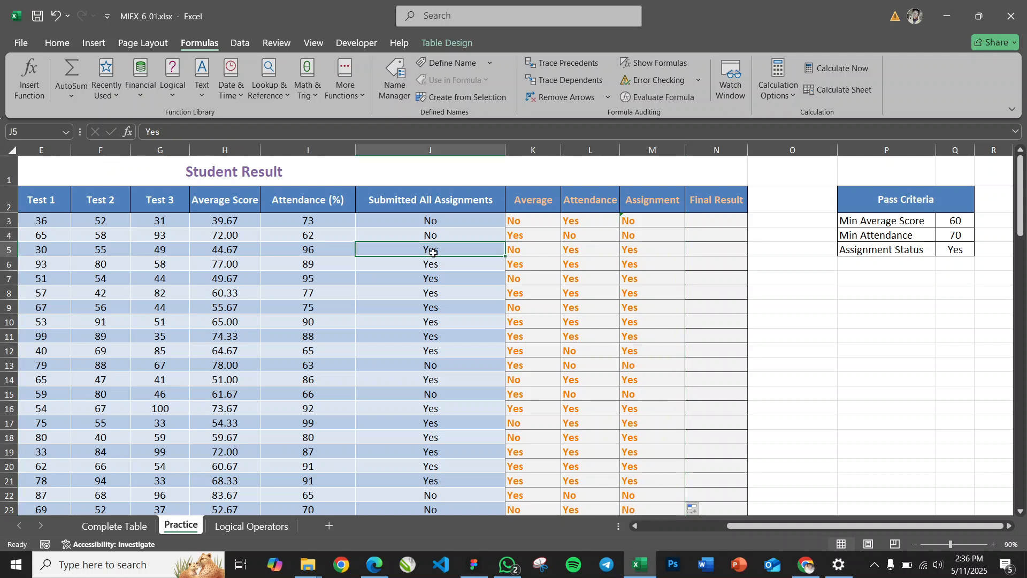
{"action": "left_click", "coordinate": [632, 250]}
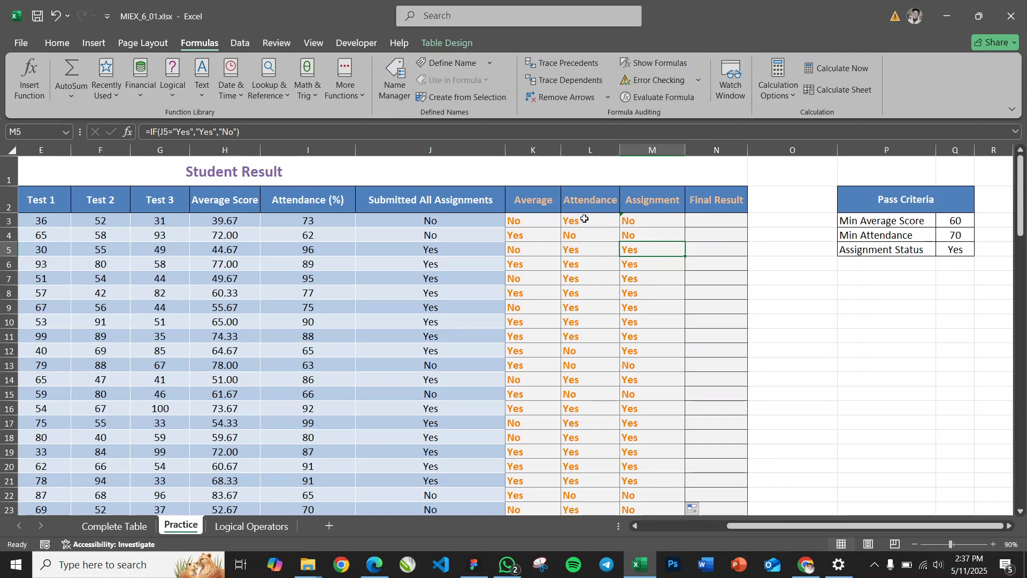
Start an IF formula in N3 of the Final Result column with a nested AND whose first condition is K3="Yes"
{"action": "left_click", "coordinate": [705, 220]}
{"action": "type", "text": "="}
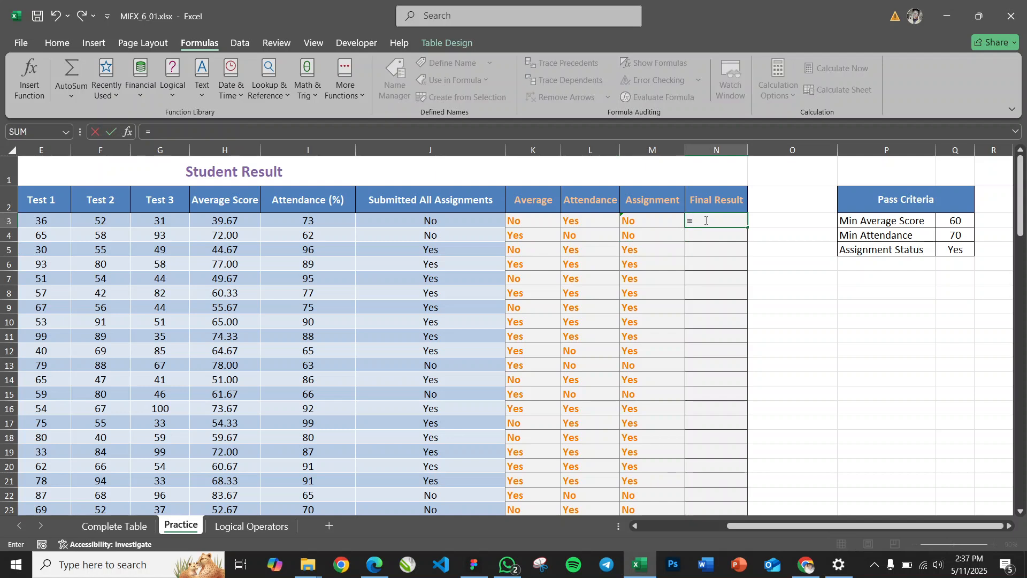
{"action": "type", "text": "IF"}
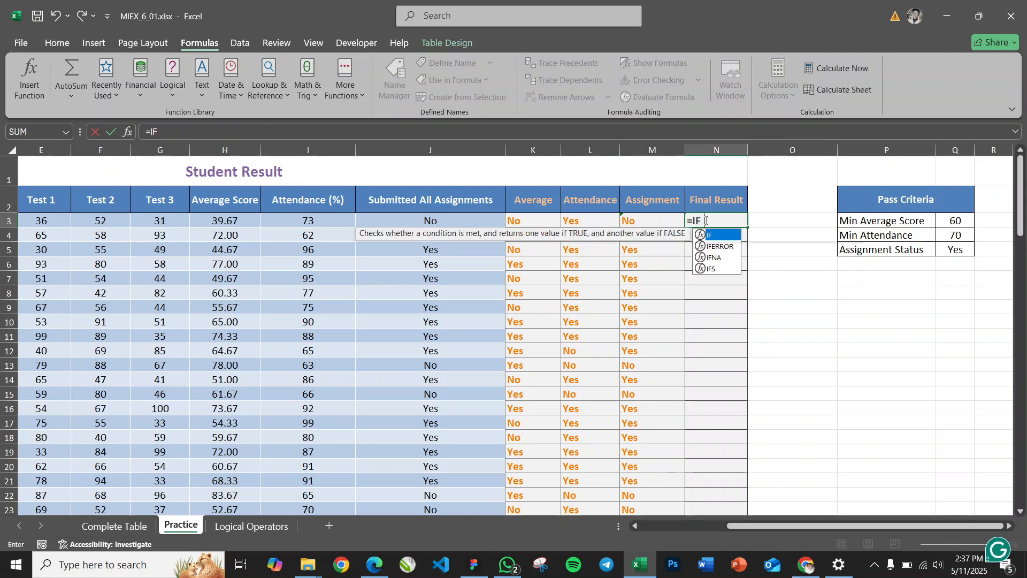
{"action": "type", "text": "(AND(K"}
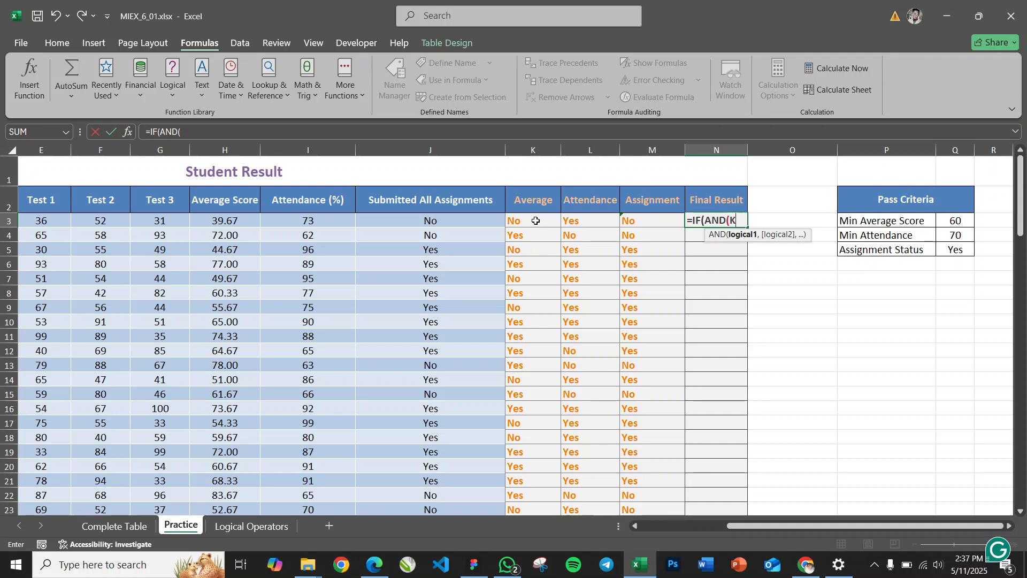
{"action": "left_click", "coordinate": [536, 220]}
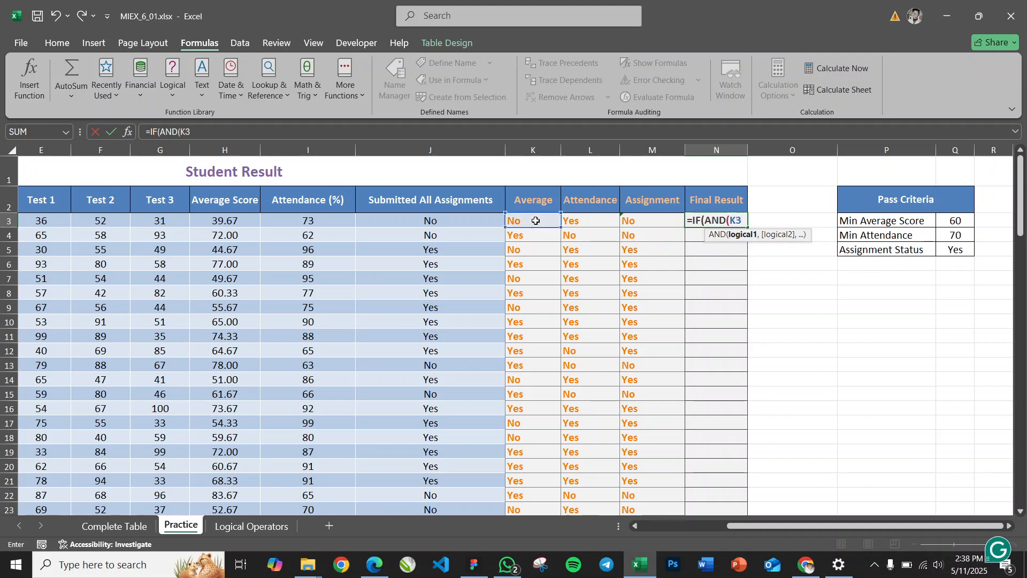
{"action": "type", "text": "="}
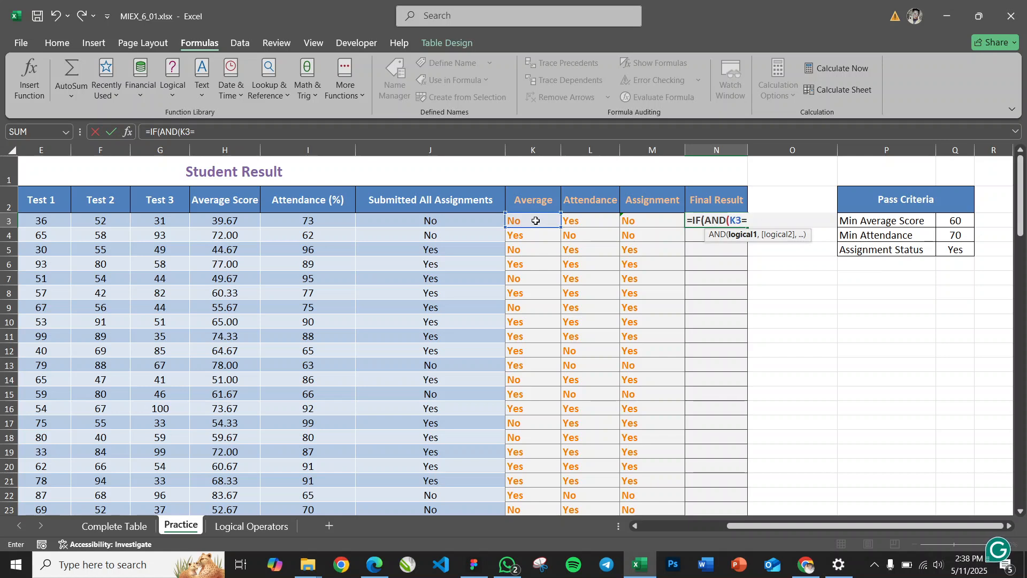
{"action": "type", "text": "\"Yes\","}
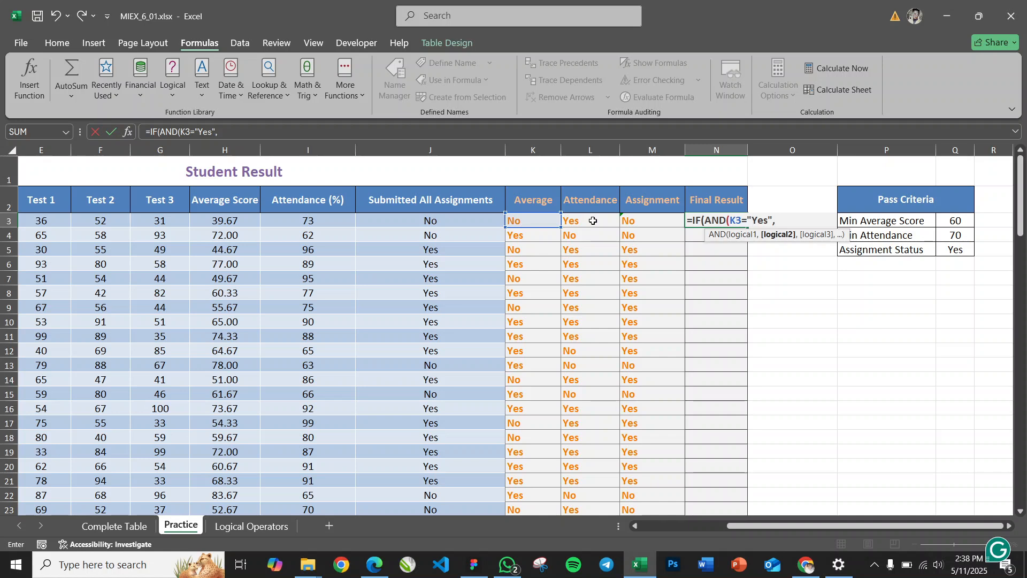
Add L3="Yes" as the second AND condition in the N3 formula
{"action": "type", "text": "l"}
{"action": "key", "text": "BackSpace"}
{"action": "type", "text": "L3="}
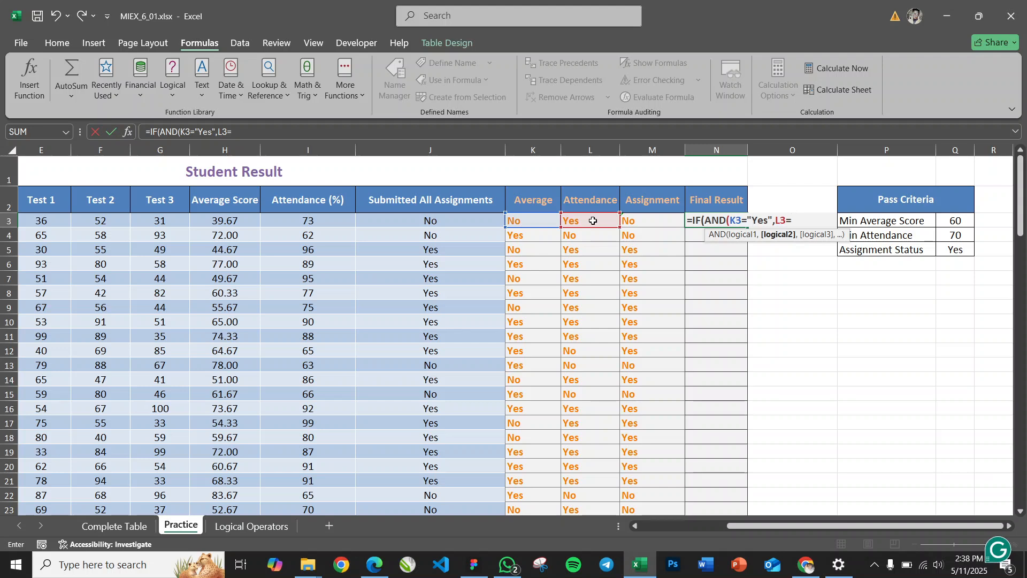
{"action": "type", "text": "\"Yes\","}
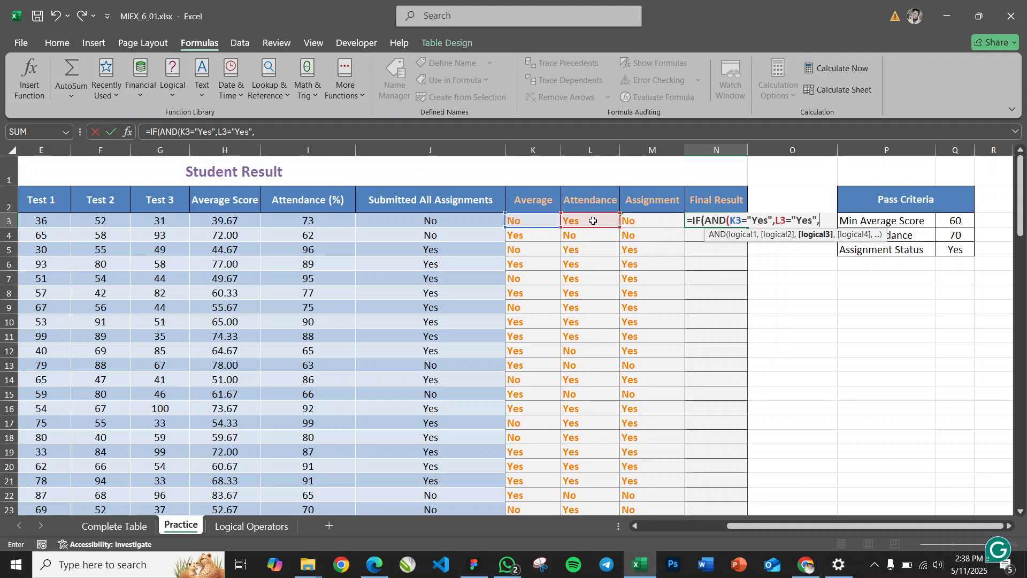
Add M3="Yes" as the third condition in the N3 formula and close the AND function
{"action": "left_click", "coordinate": [651, 220]}
{"action": "type", "text": "=\""}
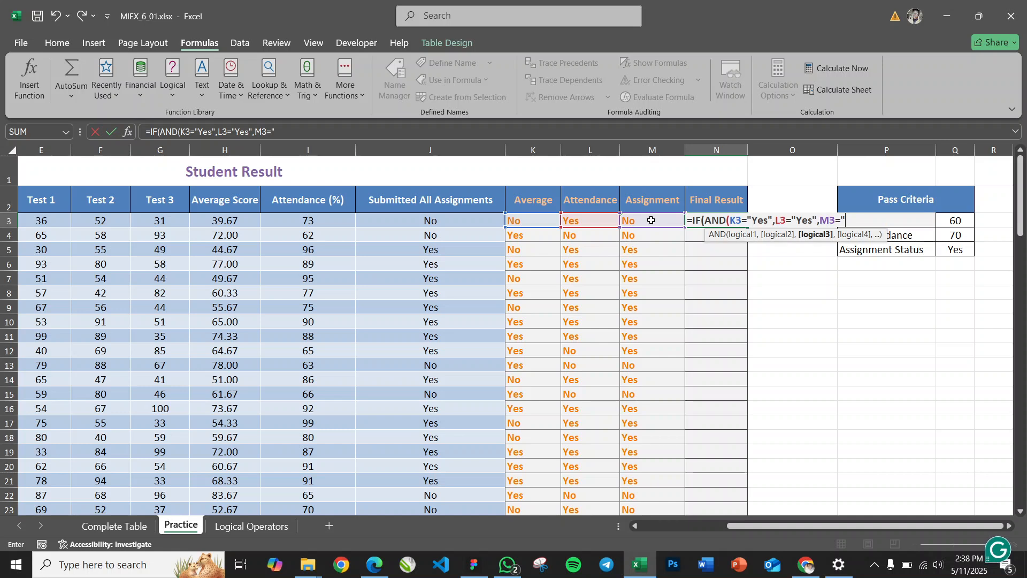
{"action": "type", "text": "Ye"}
{"action": "type", "text": ")"}
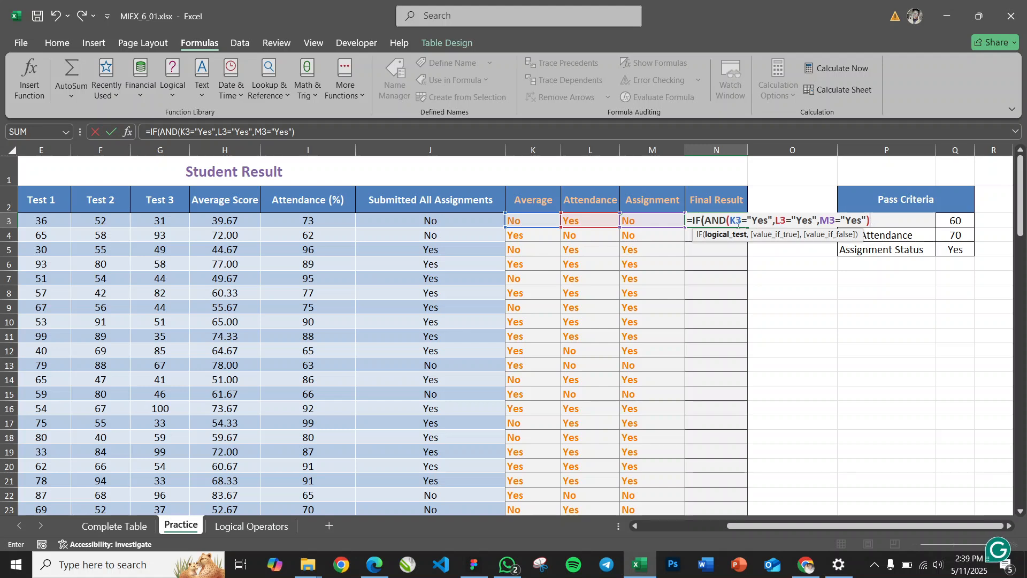
Complete the N3 formula with "Pass" as the true value and "Fail" as the false value, and enter it in the cell
{"action": "left_click_drag", "start_coordinate": [701, 220], "coordinate": [873, 220]}
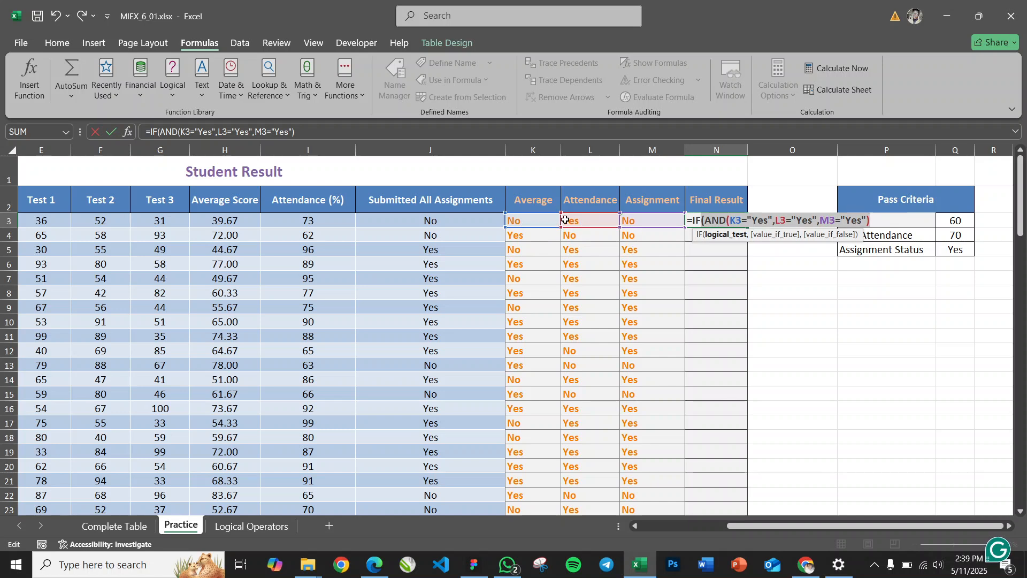
{"action": "left_click", "coordinate": [877, 219]}
{"action": "type", "text": ","}
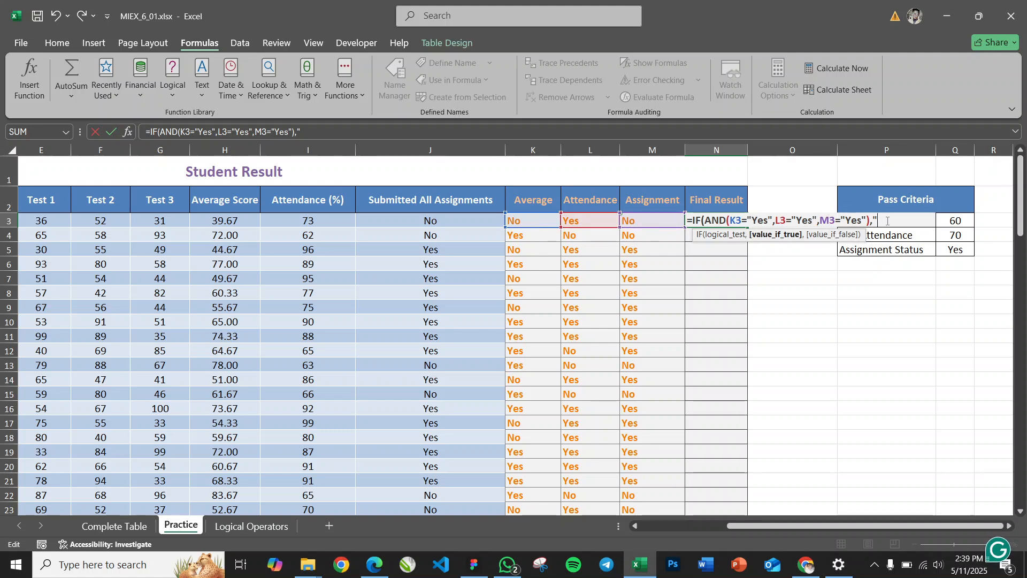
{"action": "type", "text": "ass\",\"Fail"}
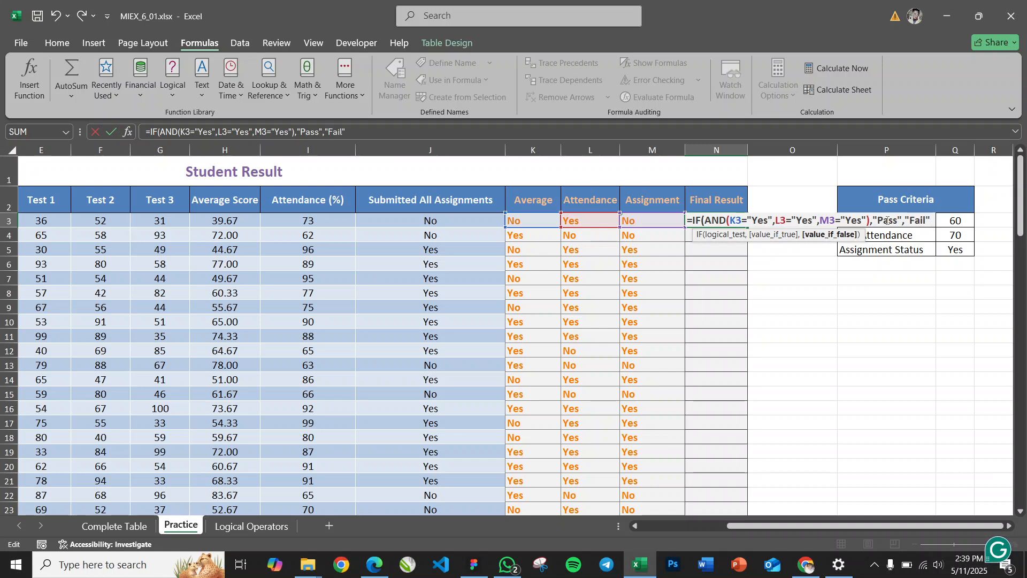
{"action": "type", "text": "\")"}
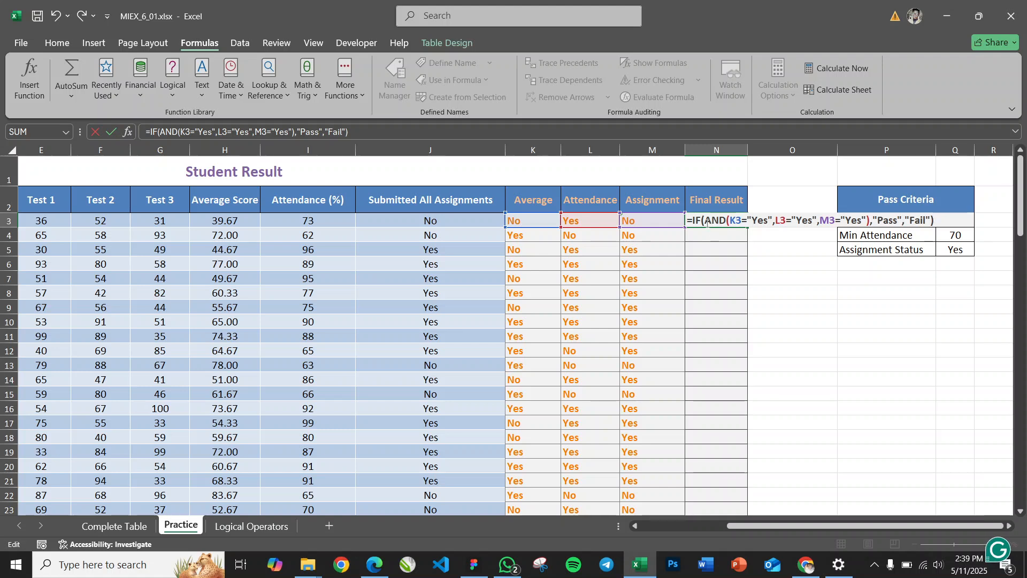
{"action": "left_click_drag", "start_coordinate": [703, 219], "coordinate": [870, 221]}
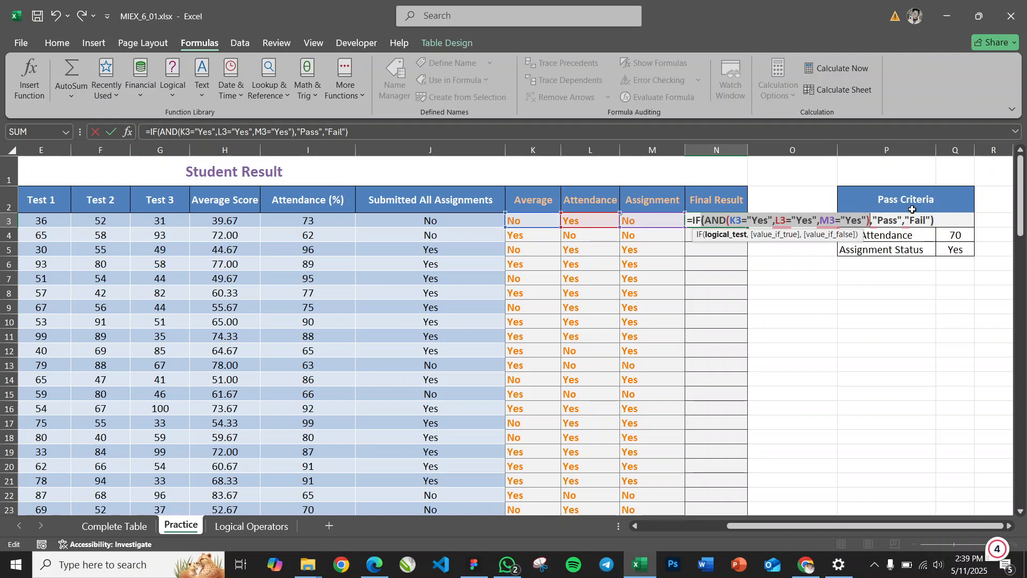
{"action": "key", "text": "ctrl+Return"}
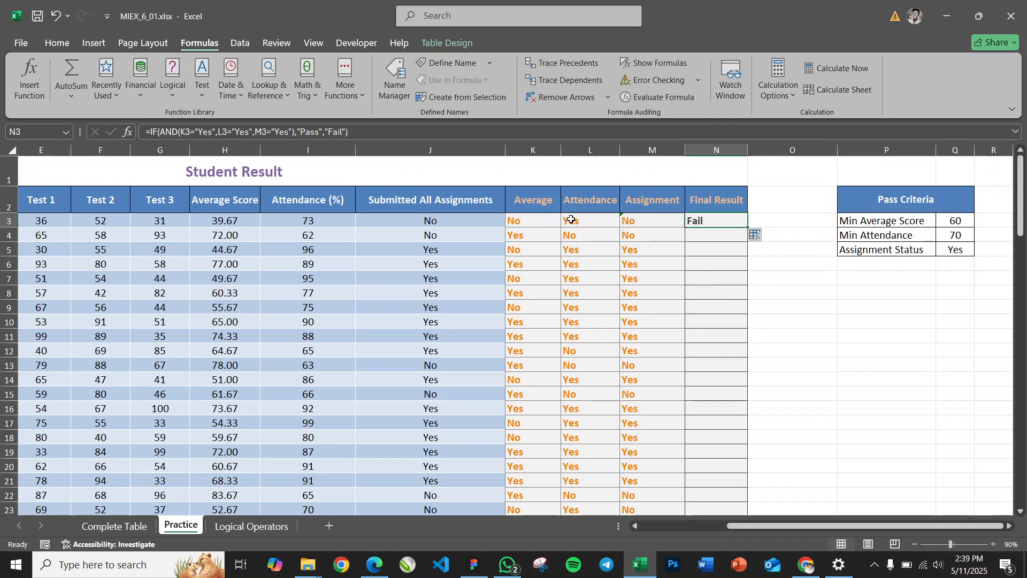
Check the row 3 criteria in K3, L3 and M3 against N3, and fill the N3 formula down the Final Result column
{"action": "left_click", "coordinate": [529, 221]}
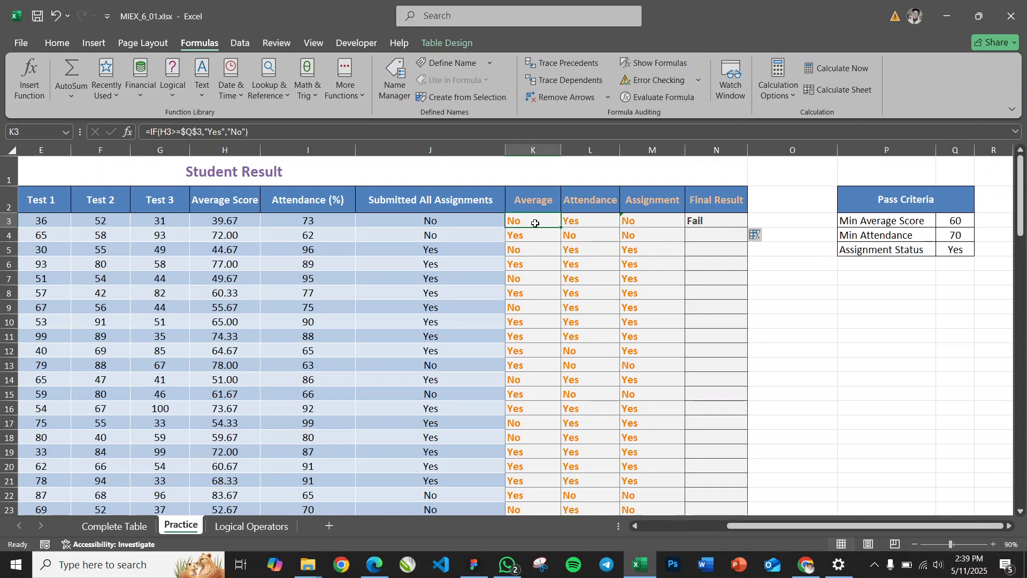
{"action": "left_click", "coordinate": [663, 226]}
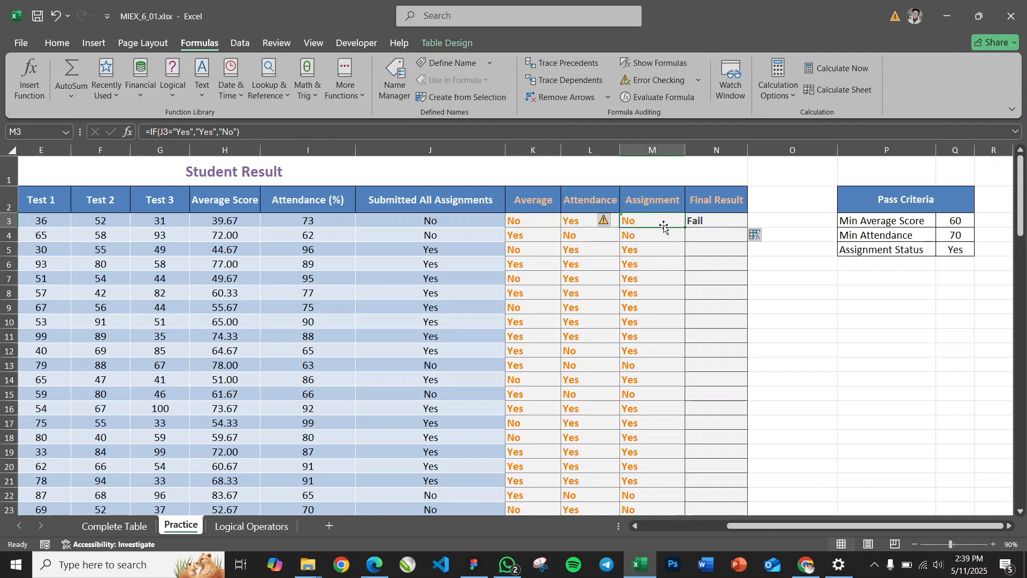
{"action": "left_click", "coordinate": [573, 221]}
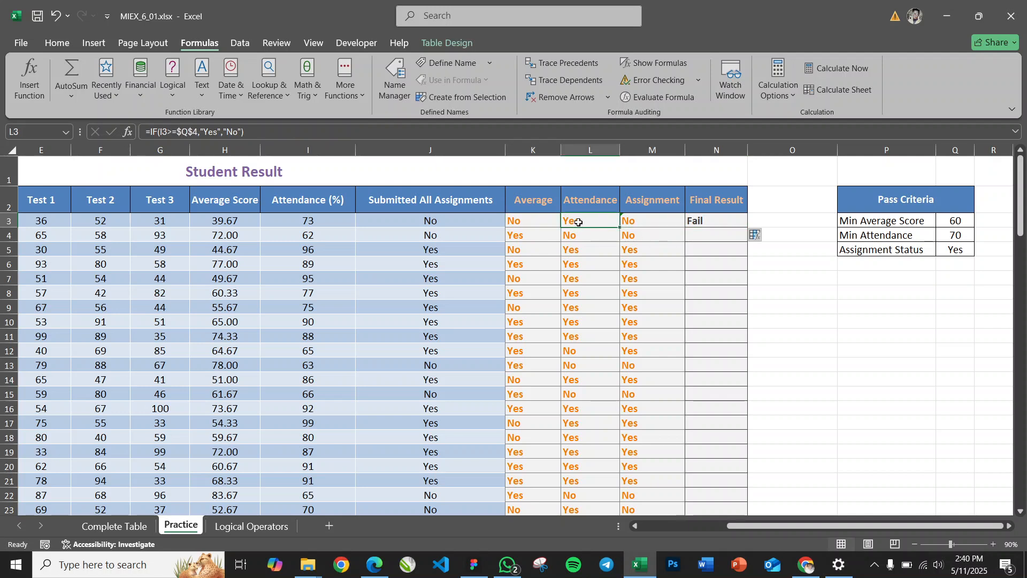
{"action": "left_click", "coordinate": [707, 224]}
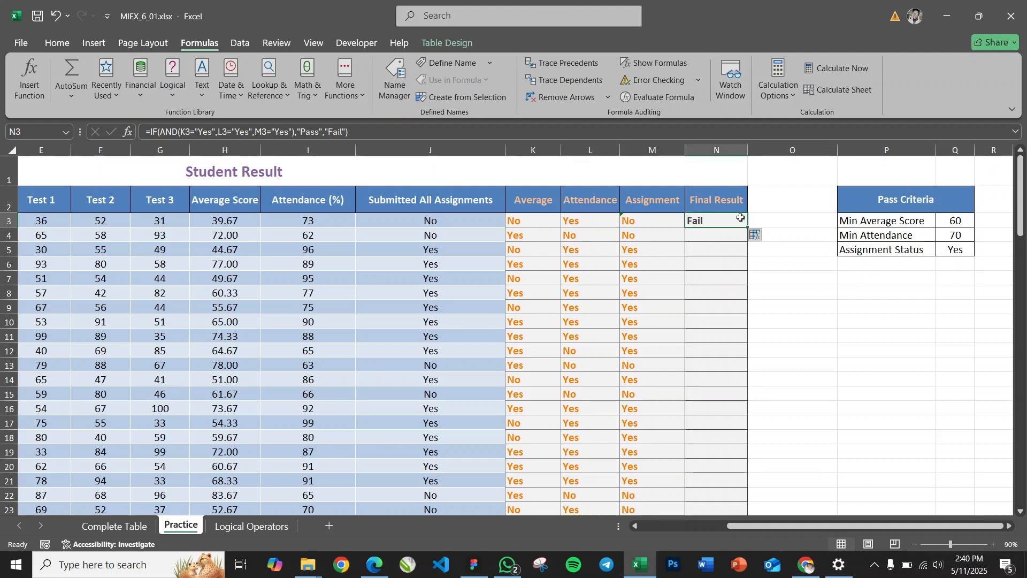
{"action": "double_click", "coordinate": [750, 227]}
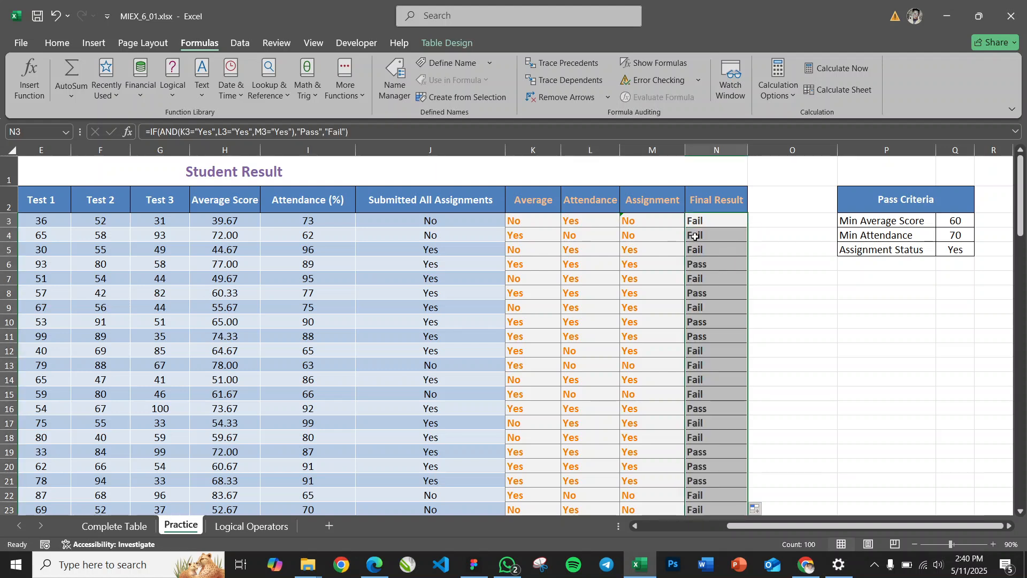
Compare the Average, Attendance and Assignment values with the Final Result in rows 6, 7 and 8
{"action": "left_click", "coordinate": [700, 264]}
{"action": "left_click", "coordinate": [531, 265]}
{"action": "left_click", "coordinate": [576, 264]}
{"action": "left_click", "coordinate": [638, 265]}
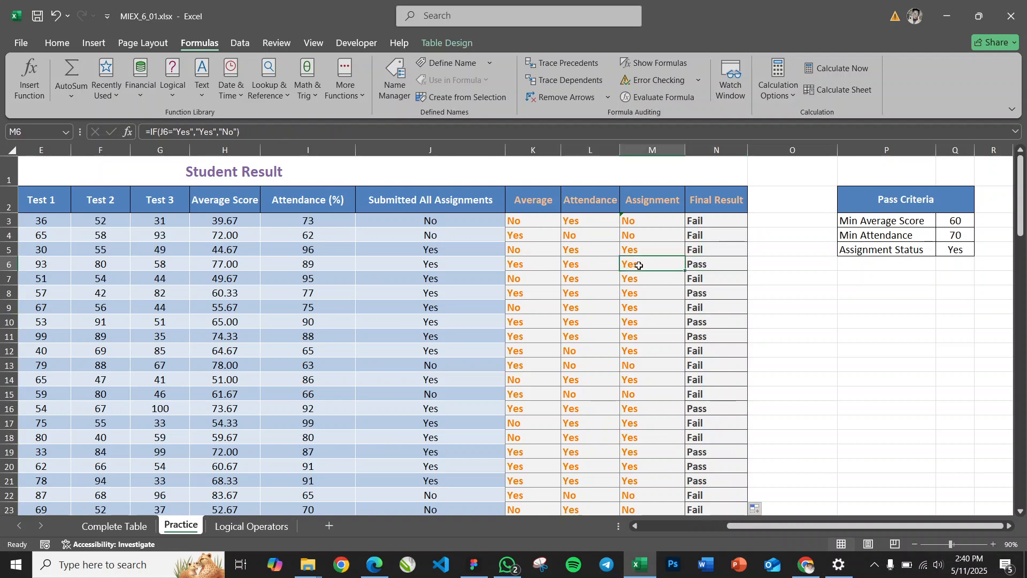
{"action": "left_click", "coordinate": [524, 280]}
{"action": "left_click", "coordinate": [591, 277]}
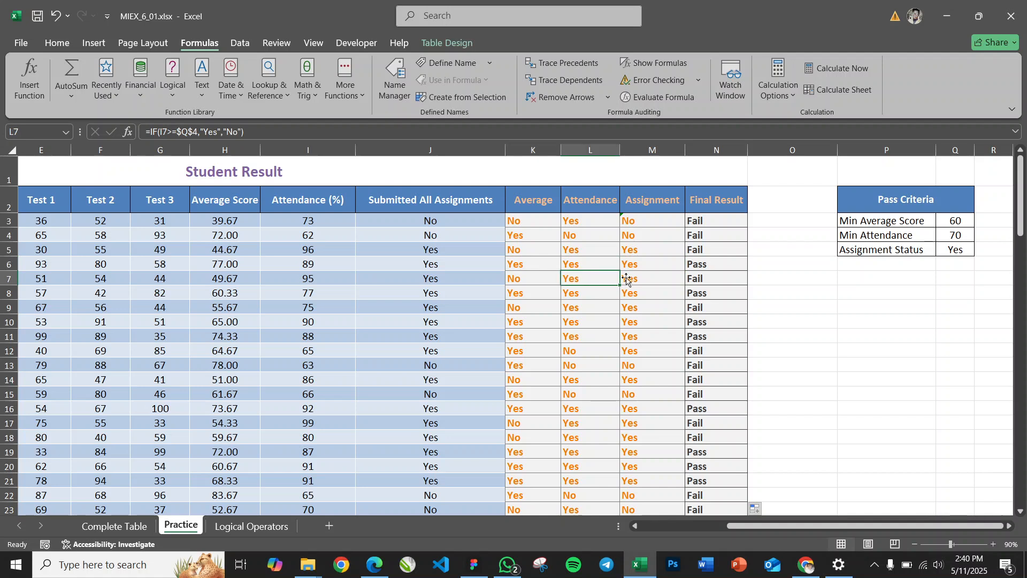
{"action": "left_click", "coordinate": [643, 278]}
{"action": "left_click", "coordinate": [707, 278]}
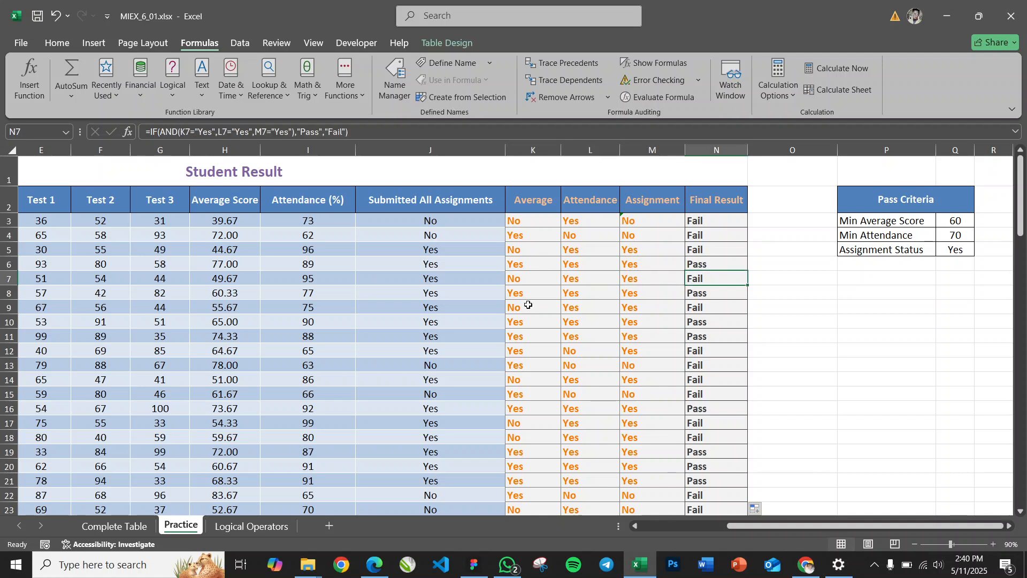
{"action": "left_click", "coordinate": [554, 294]}
{"action": "left_click", "coordinate": [580, 292]}
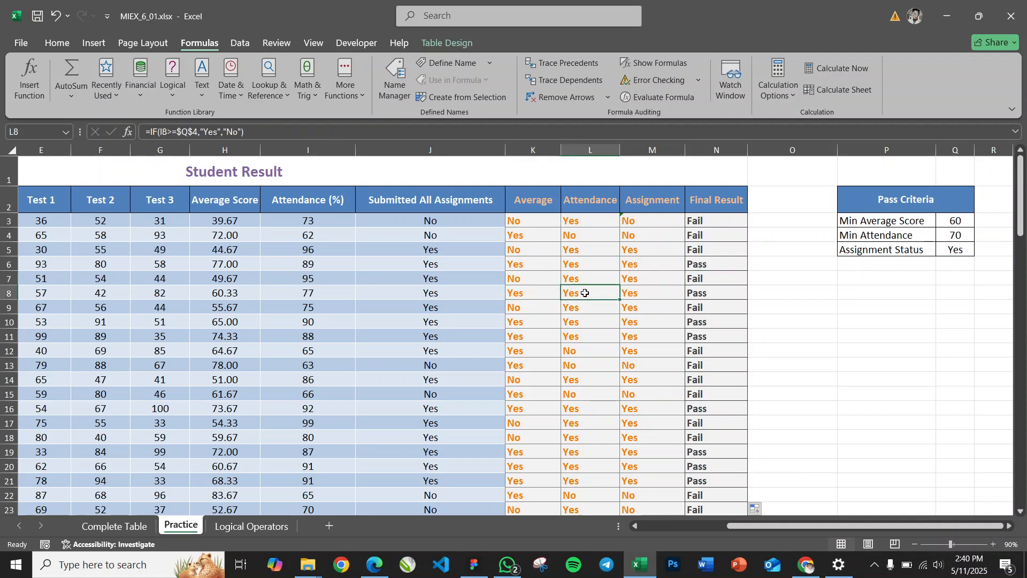
{"action": "left_click", "coordinate": [635, 297]}
{"action": "left_click", "coordinate": [726, 292]}
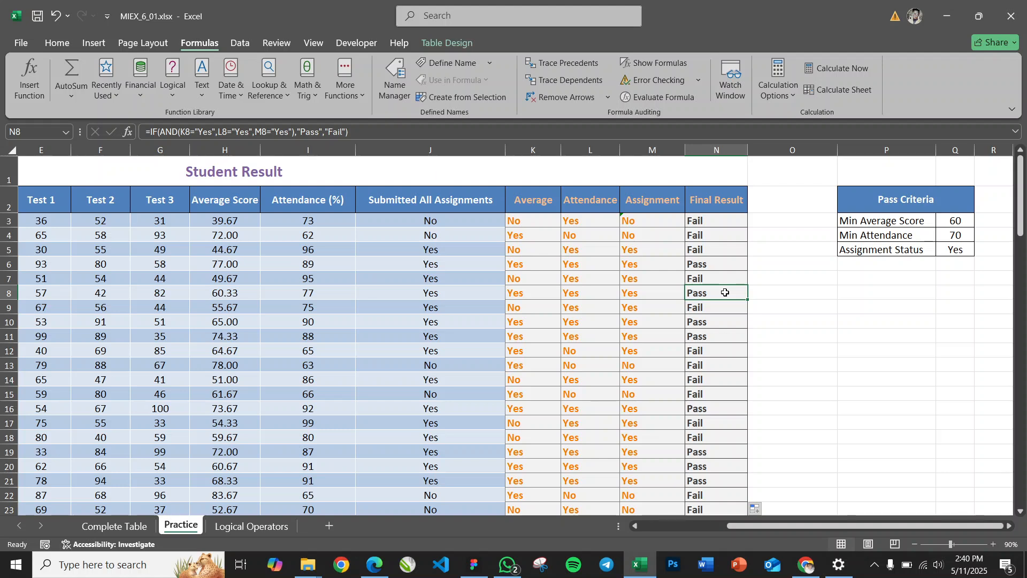